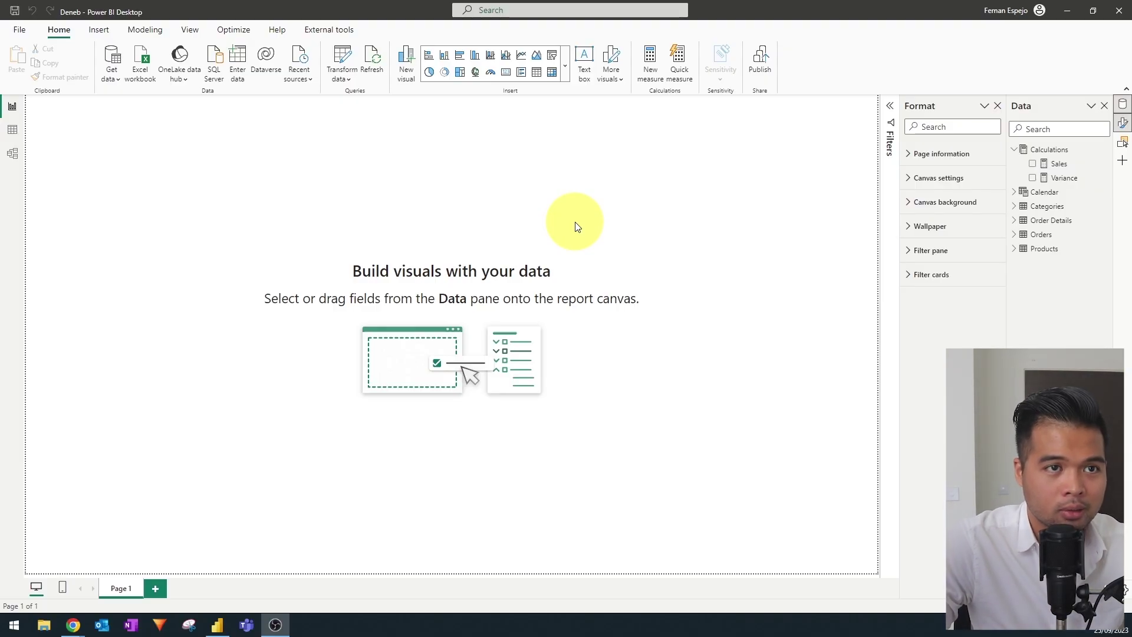
# Inspect the Categories, Order Details, Orders and Products tables in Data view, then return to the report.
pyautogui.click(13, 130)
pyautogui.click(1032, 178)
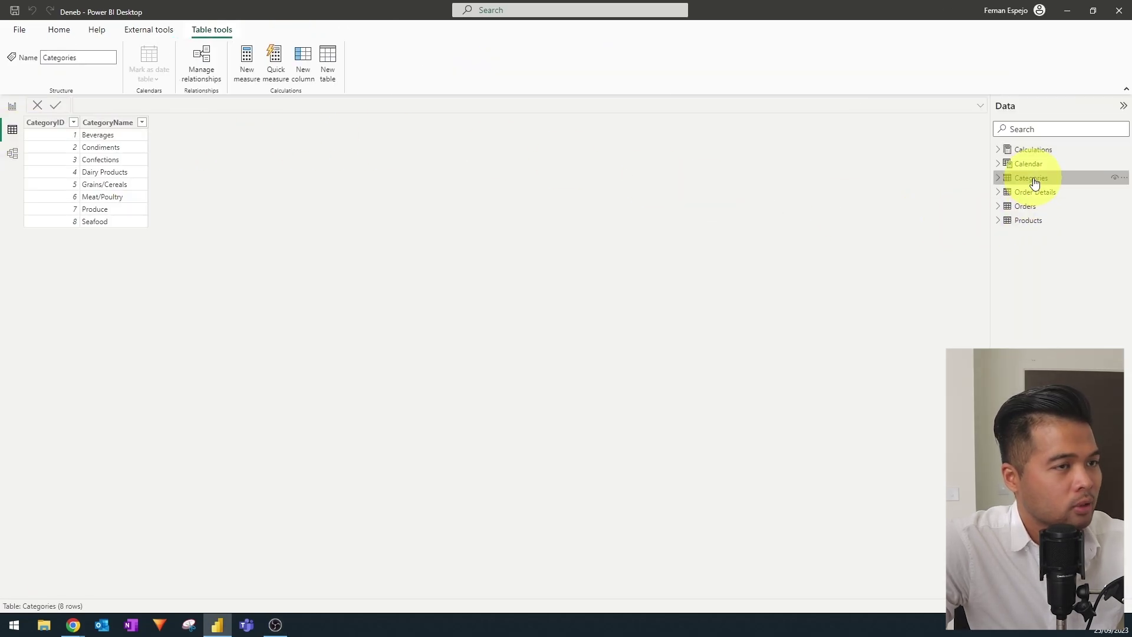
pyautogui.click(1036, 193)
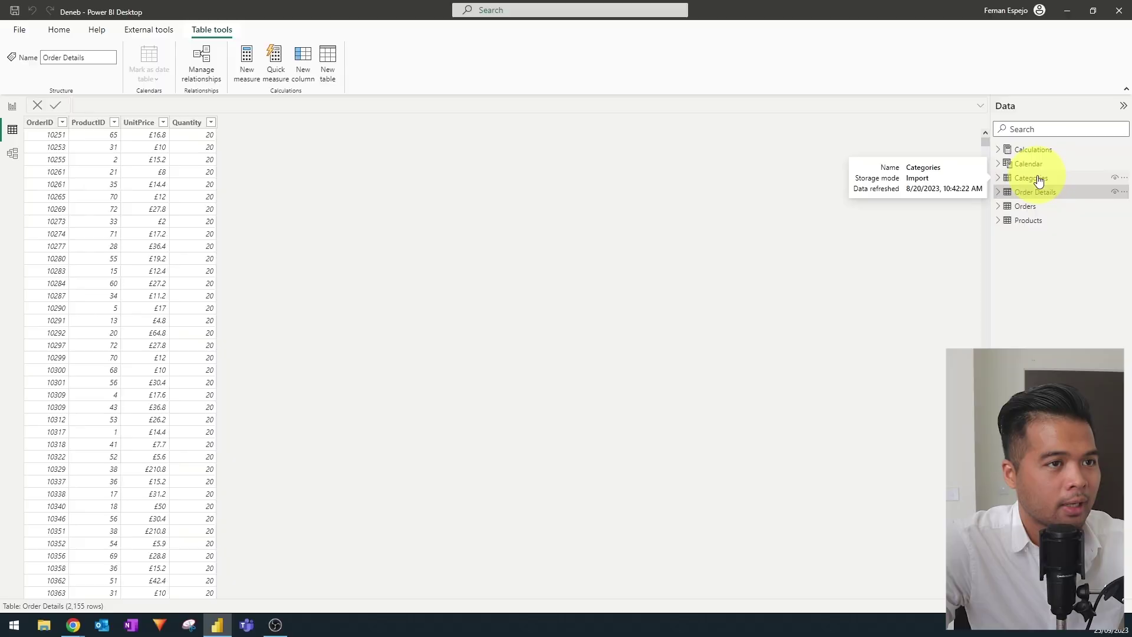
pyautogui.moveTo(1036, 210)
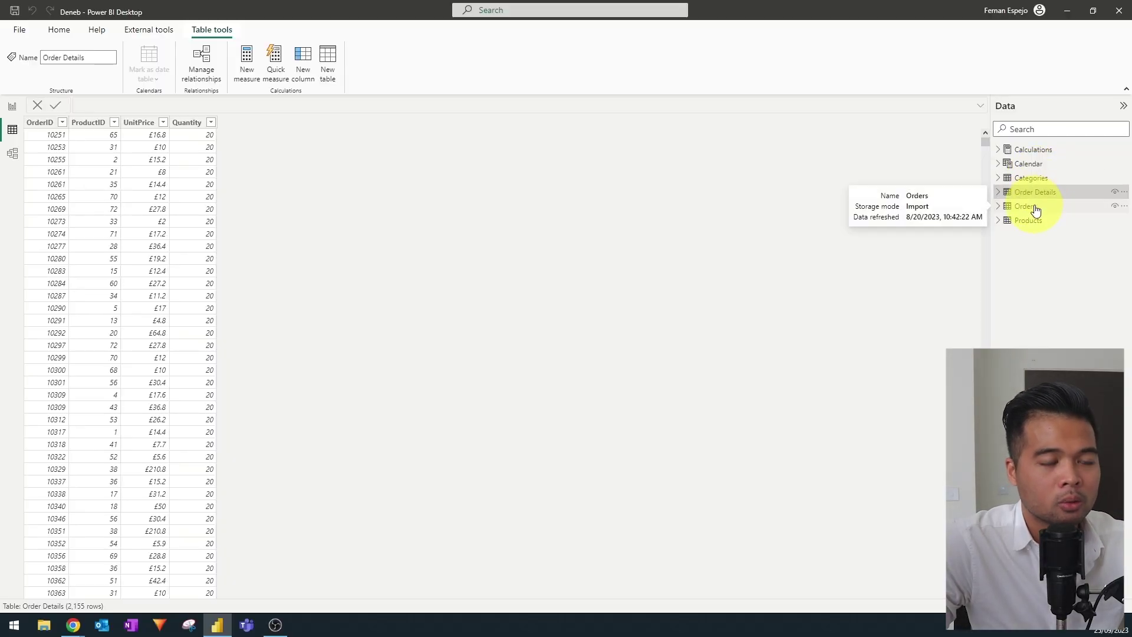
pyautogui.click(1036, 210)
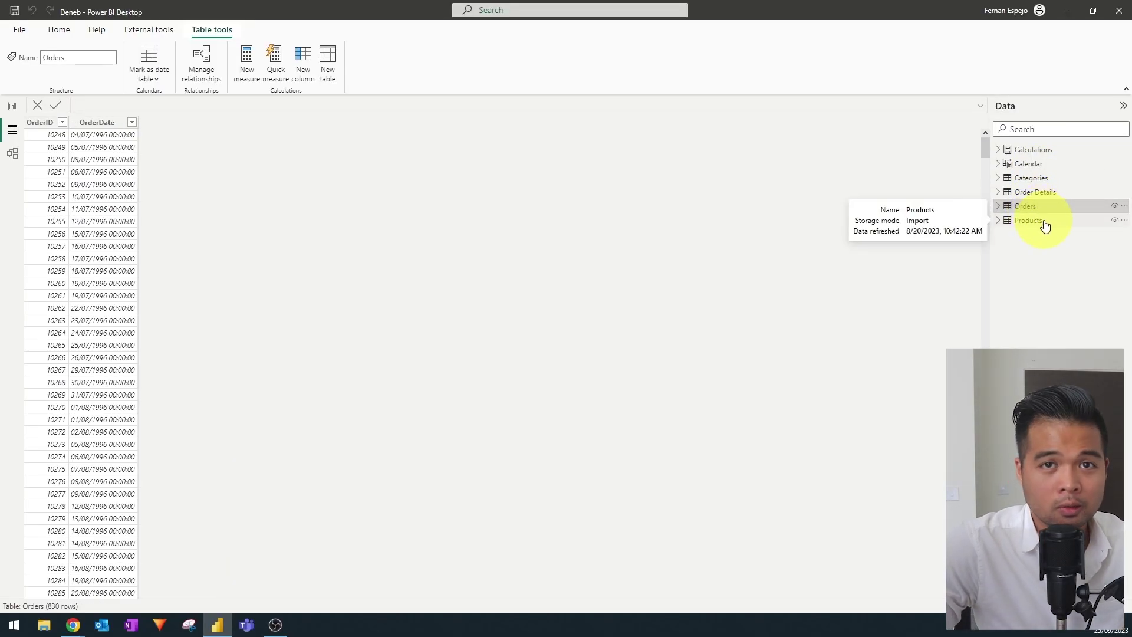
pyautogui.click(1041, 224)
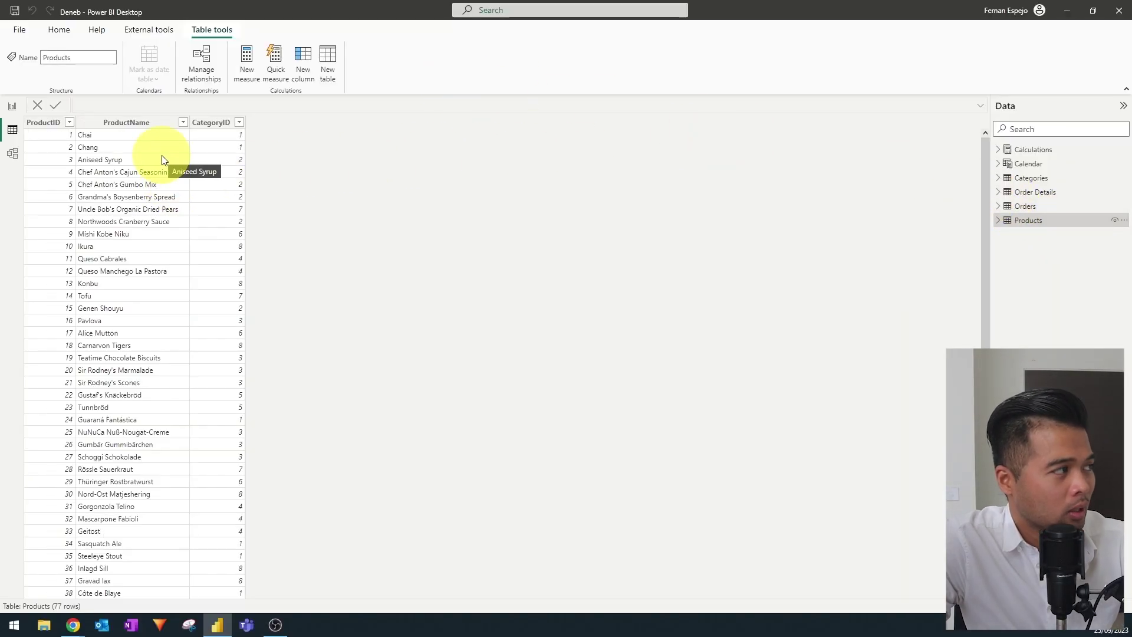
pyautogui.click(13, 109)
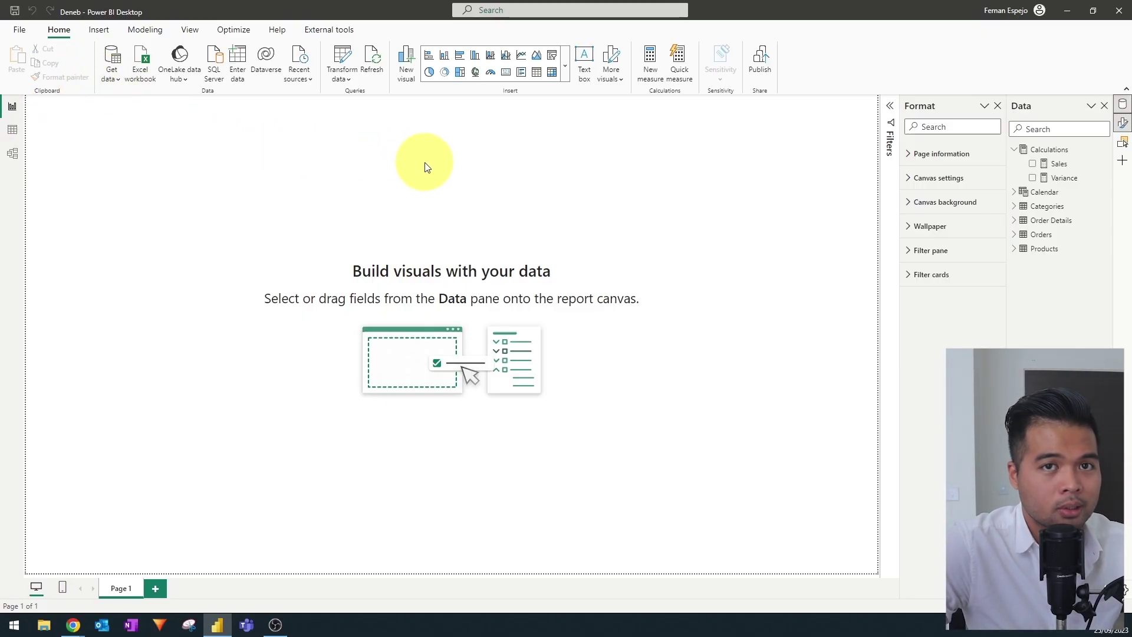
# Search the visuals marketplace for 'deneb' and open the Deneb visual's details.
pyautogui.click(565, 71)
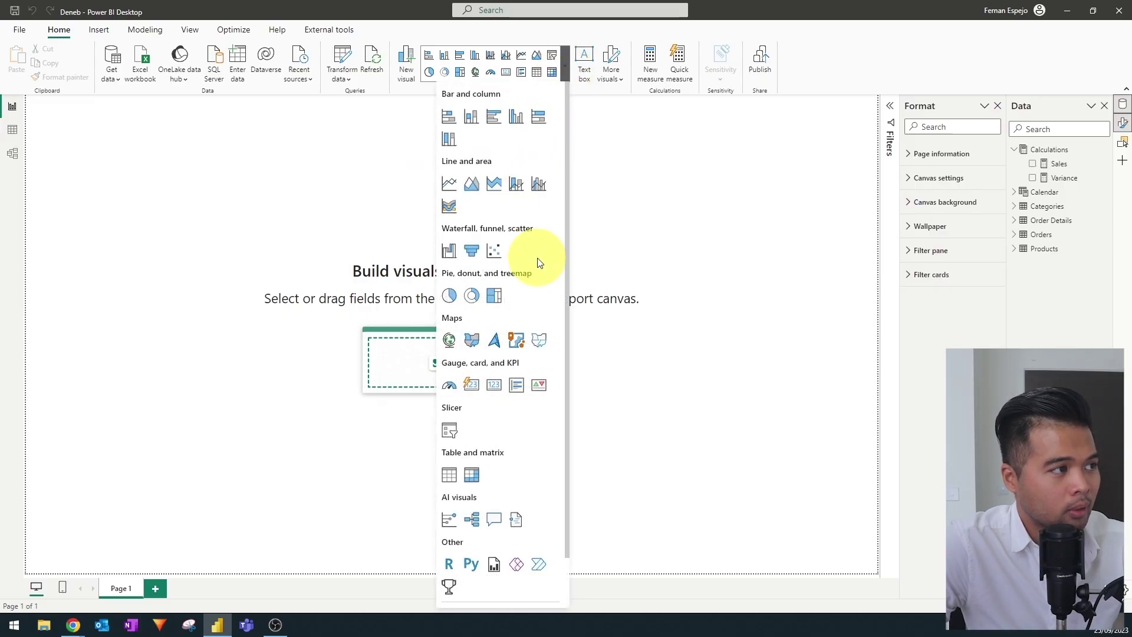
pyautogui.scroll(-1, 533, 256)
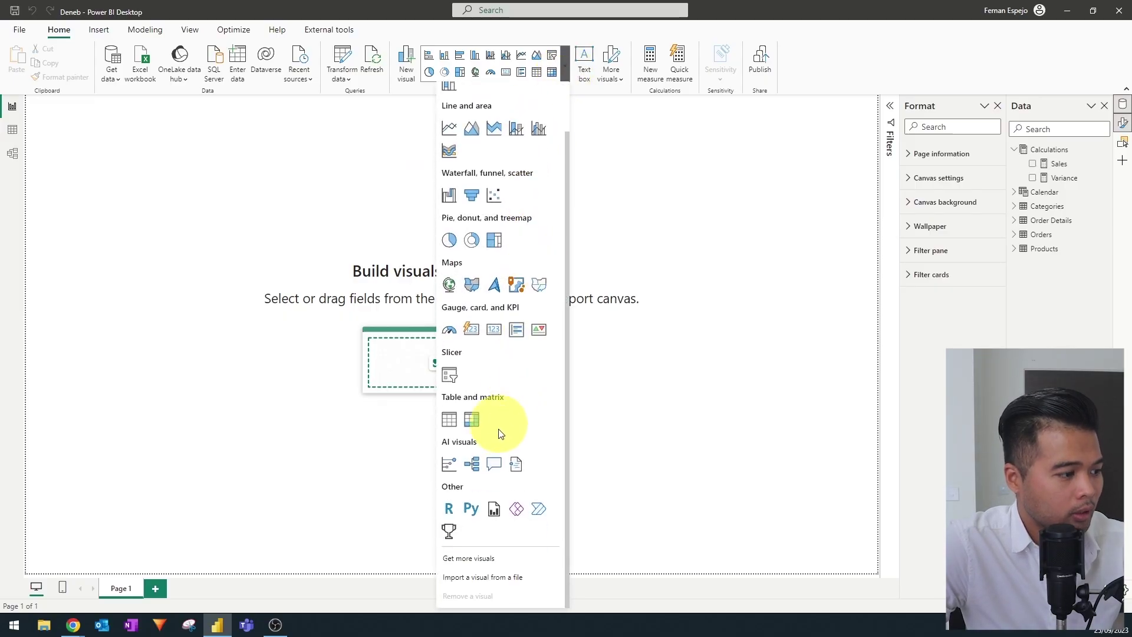
pyautogui.click(518, 559)
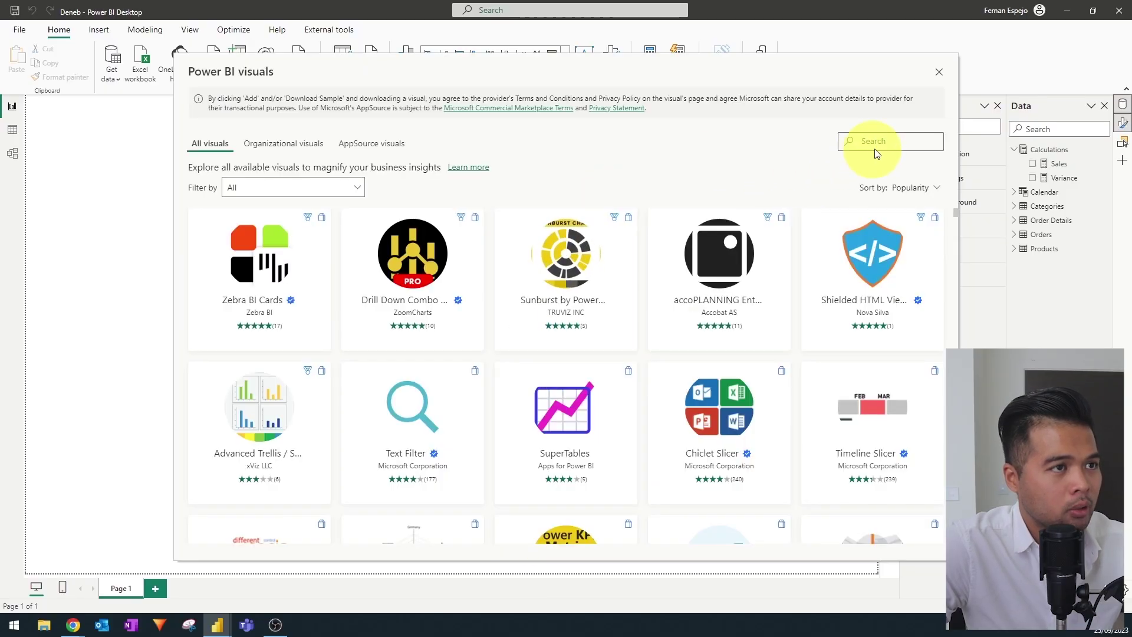
pyautogui.click(937, 145)
pyautogui.write('deneb')
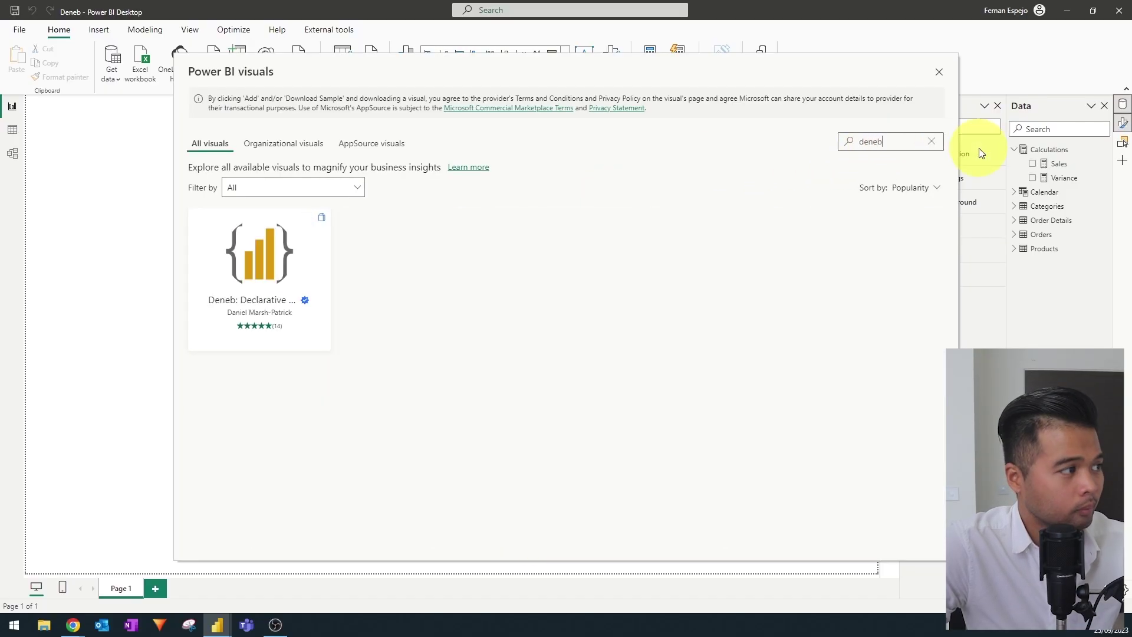
pyautogui.click(308, 326)
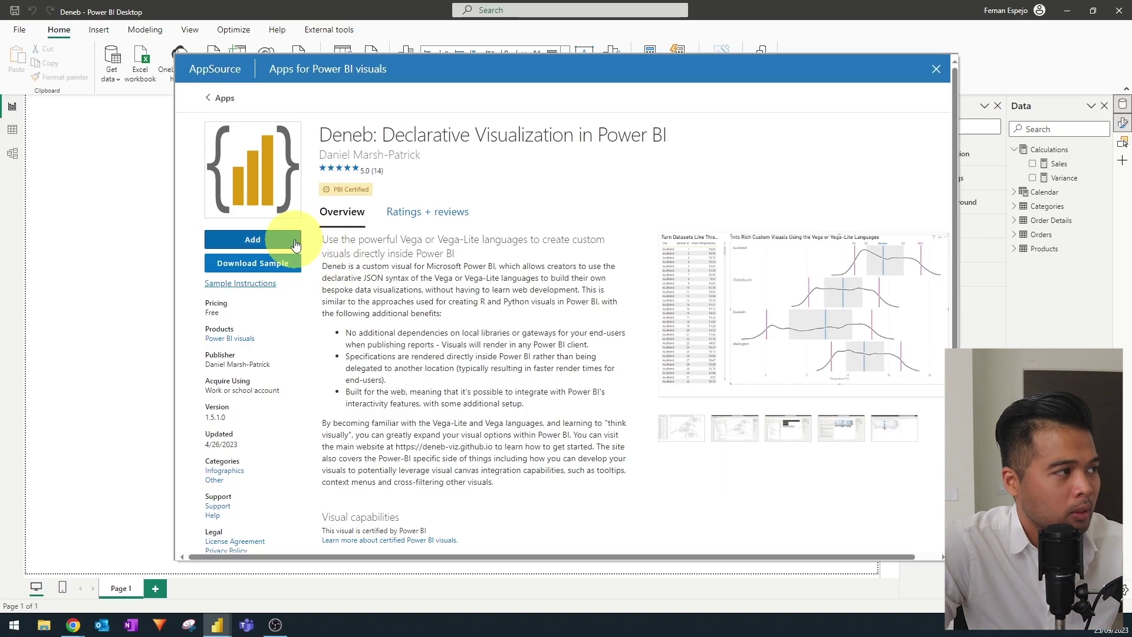
# Import the Deneb visual, insert it on the page's right side and enlarge it.
pyautogui.click(294, 245)
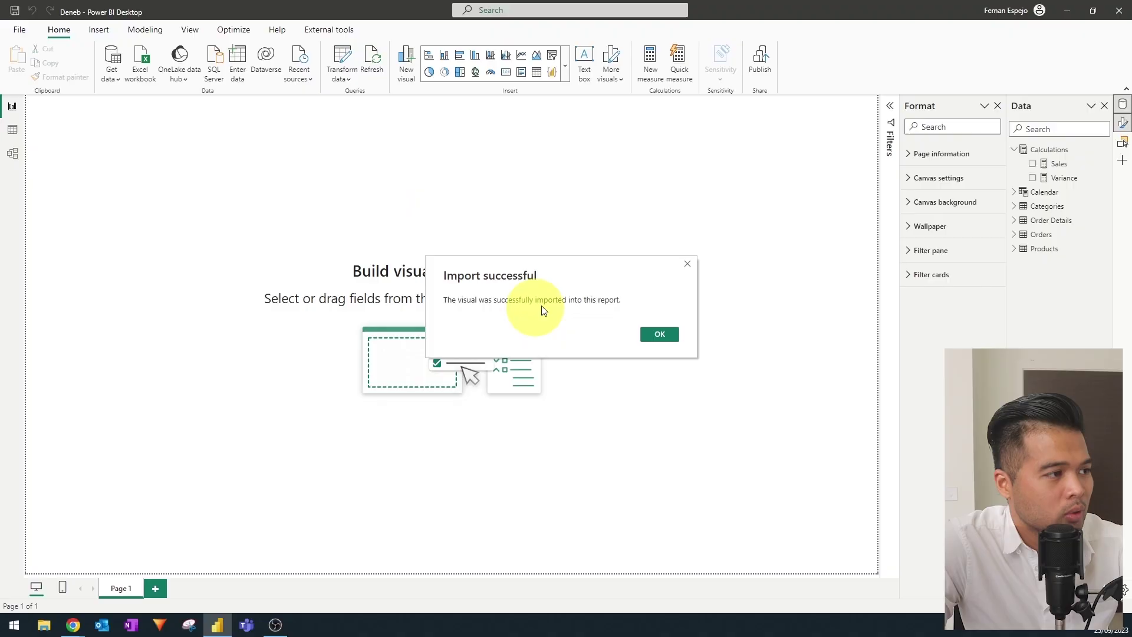
pyautogui.click(659, 335)
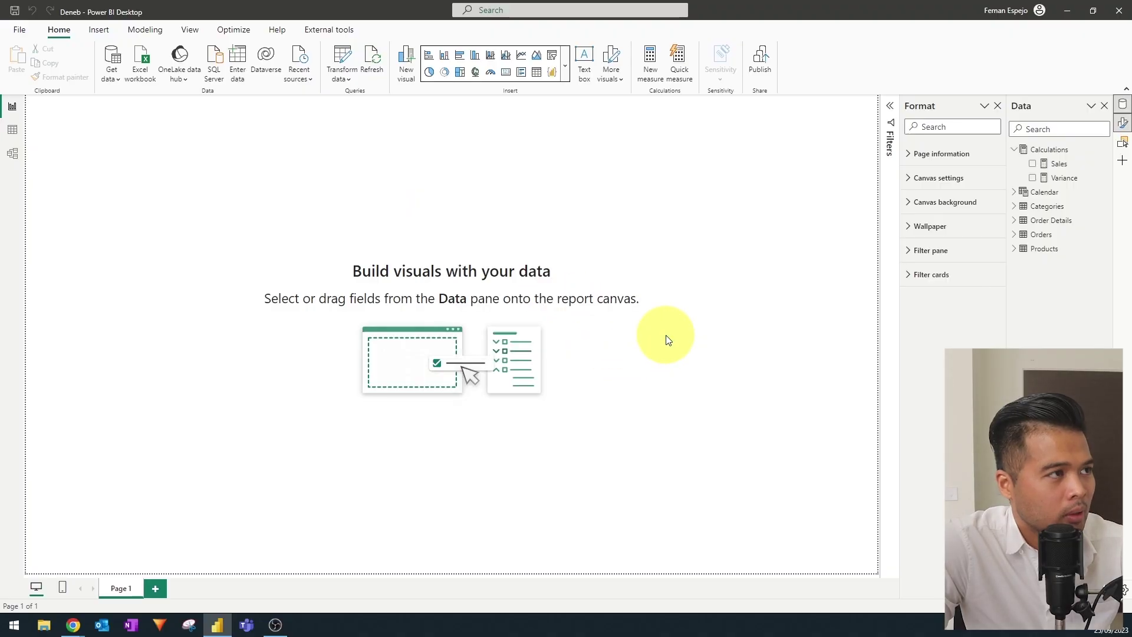
pyautogui.click(555, 73)
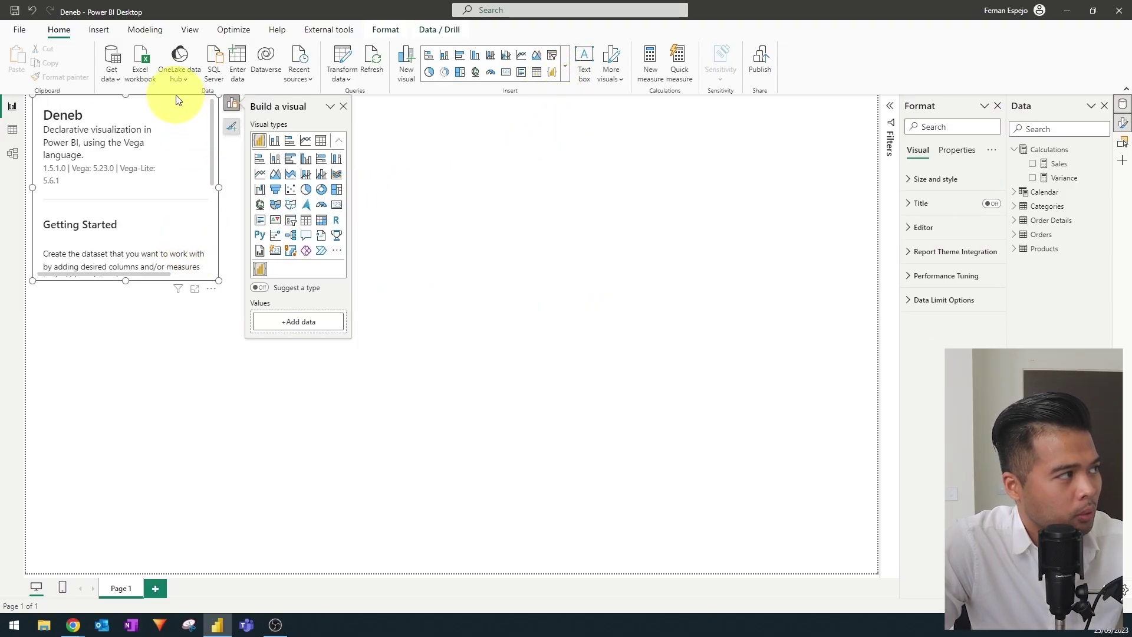
pyautogui.moveTo(188, 118); pyautogui.dragTo(834, 175)
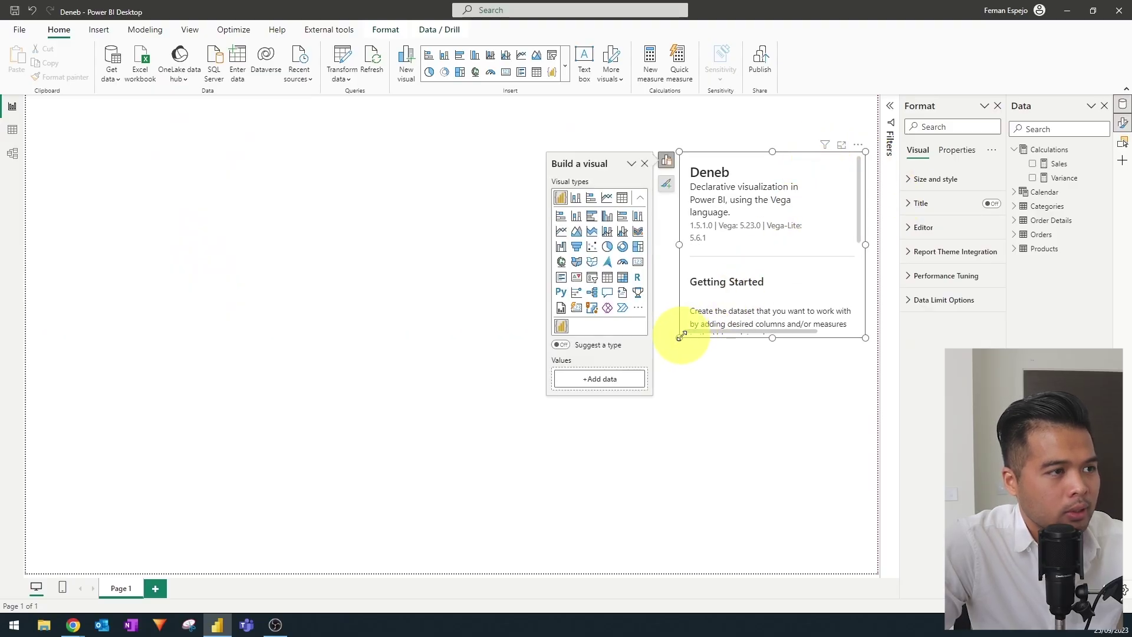
pyautogui.moveTo(679, 337); pyautogui.dragTo(569, 450)
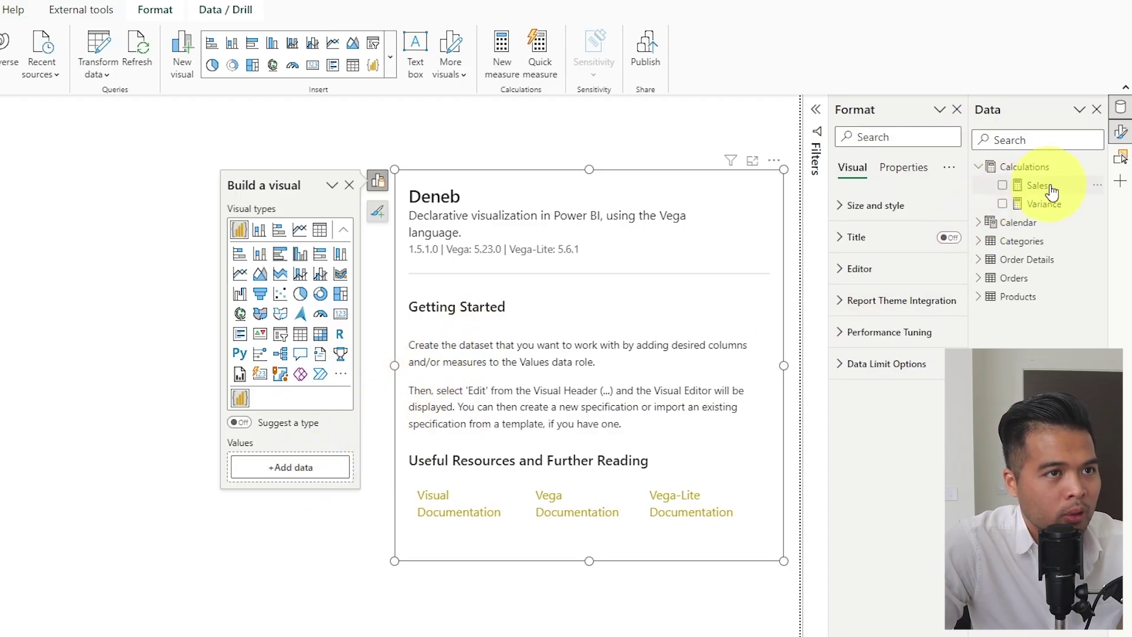
# Add the Sales measure and Categories' CategoryName field to the Deneb visual's Values.
pyautogui.moveTo(1038, 187); pyautogui.dragTo(309, 470)
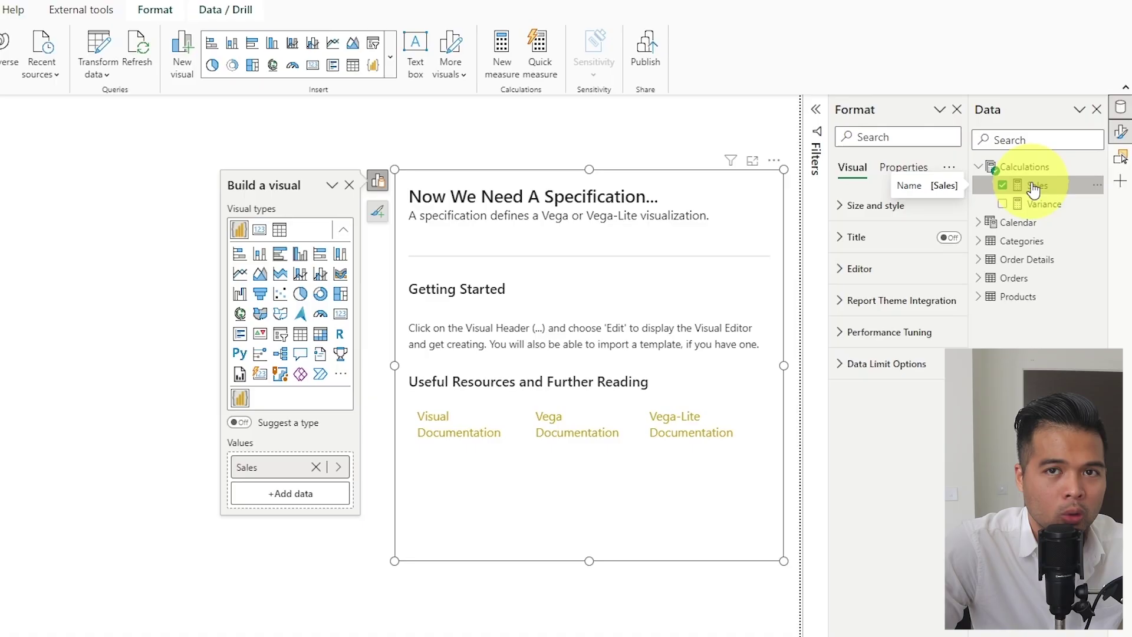
pyautogui.click(980, 241)
pyautogui.moveTo(1052, 279); pyautogui.dragTo(278, 460)
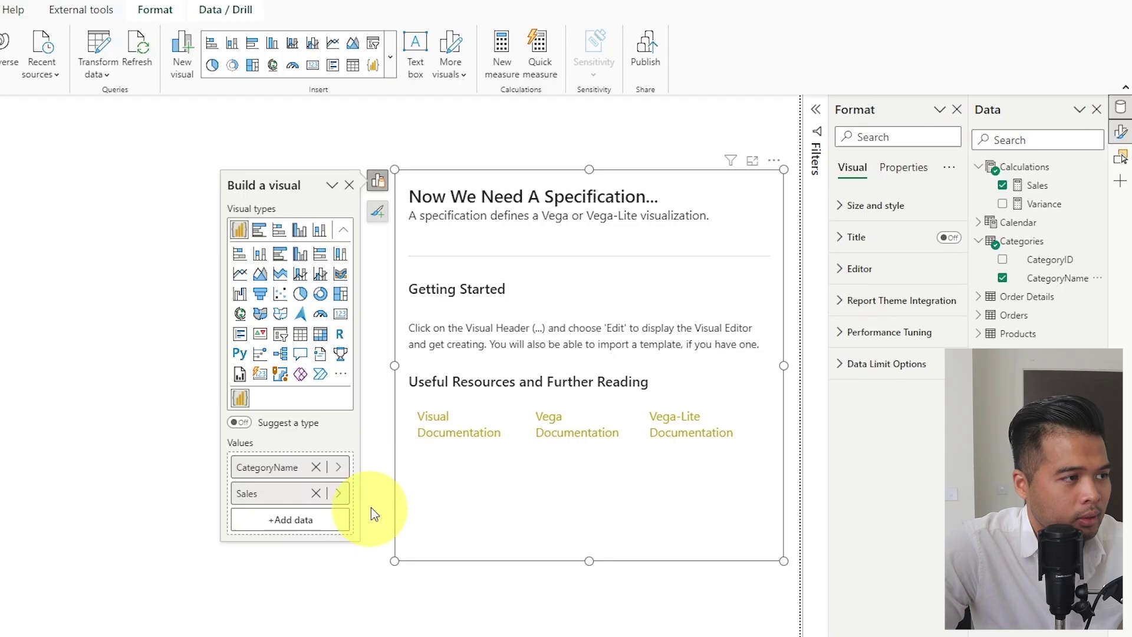
pyautogui.click(773, 162)
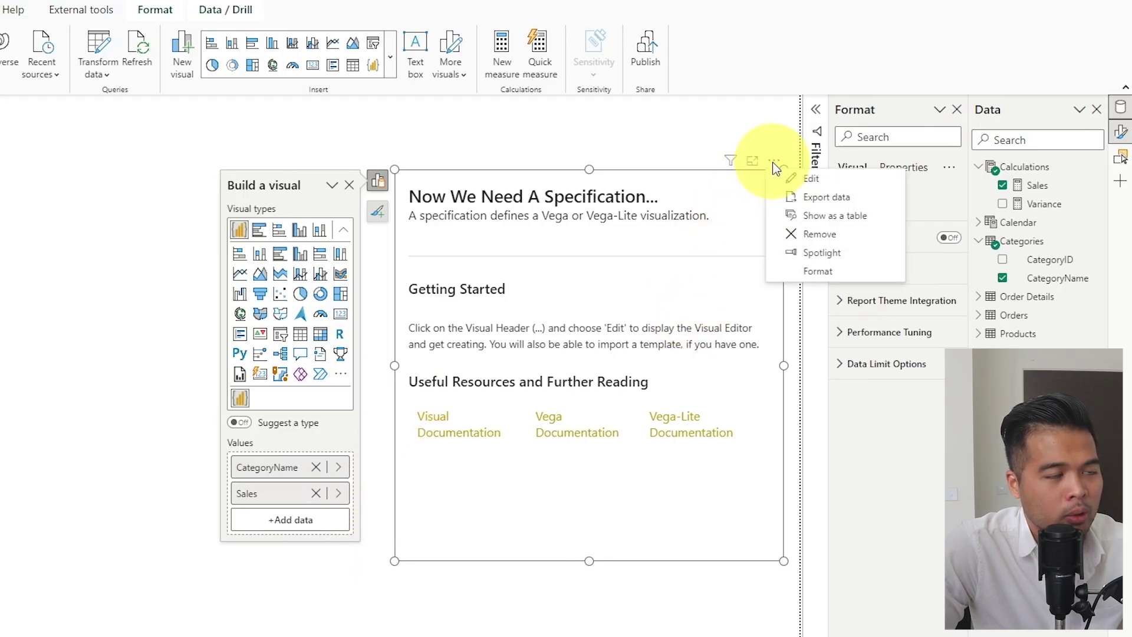
# Open the Deneb editor and pick the Vega-Lite Simple Bar Chart template.
pyautogui.click(794, 182)
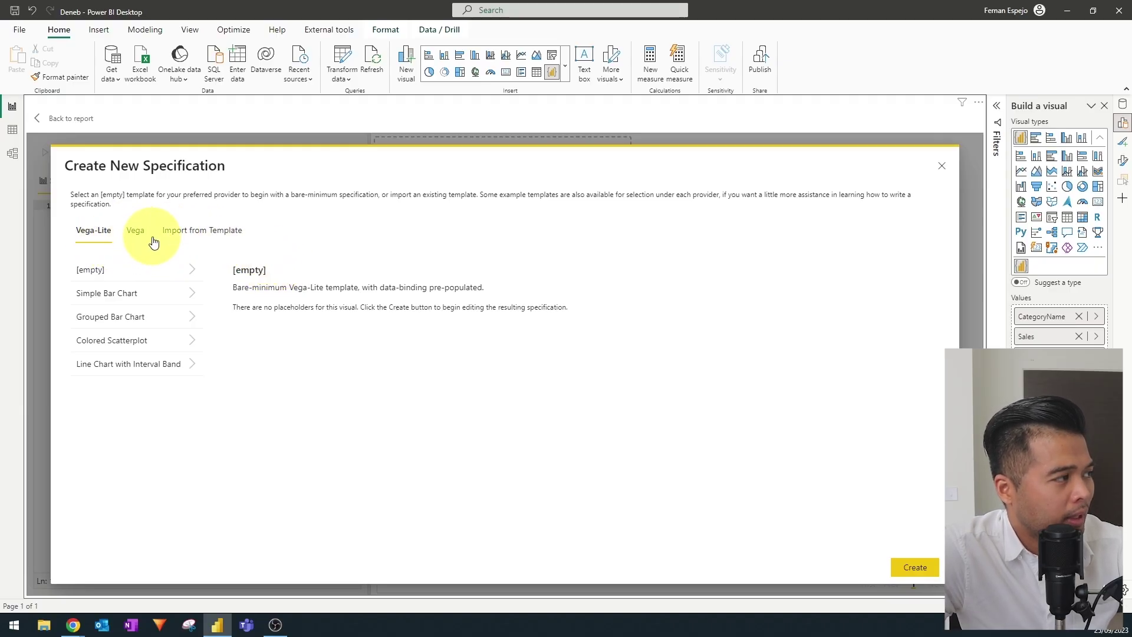
pyautogui.click(135, 236)
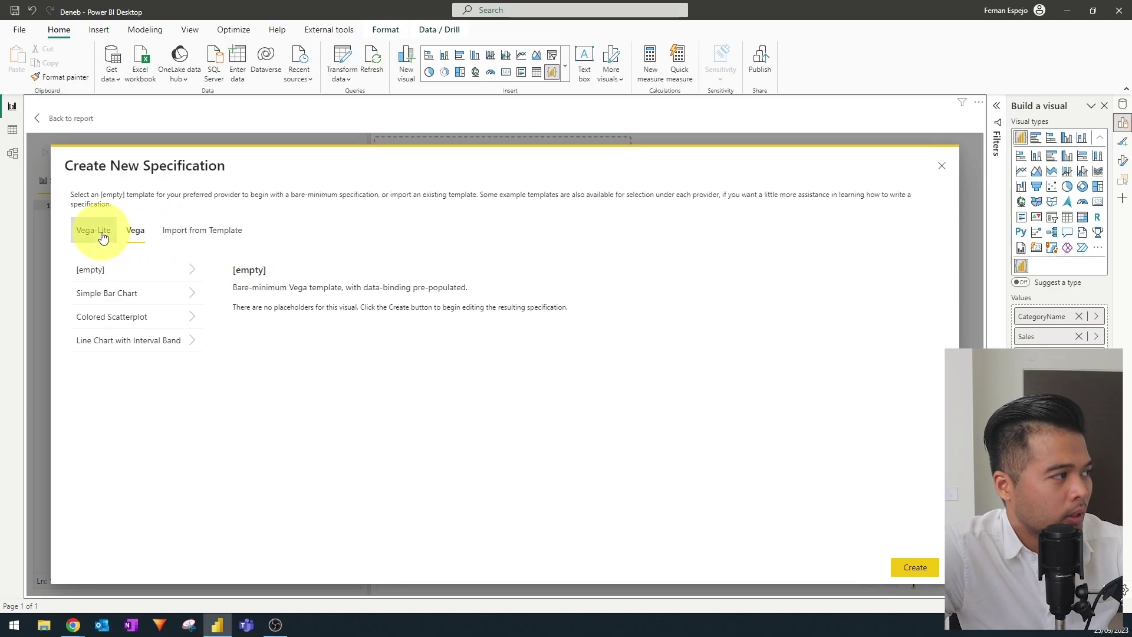
pyautogui.click(97, 233)
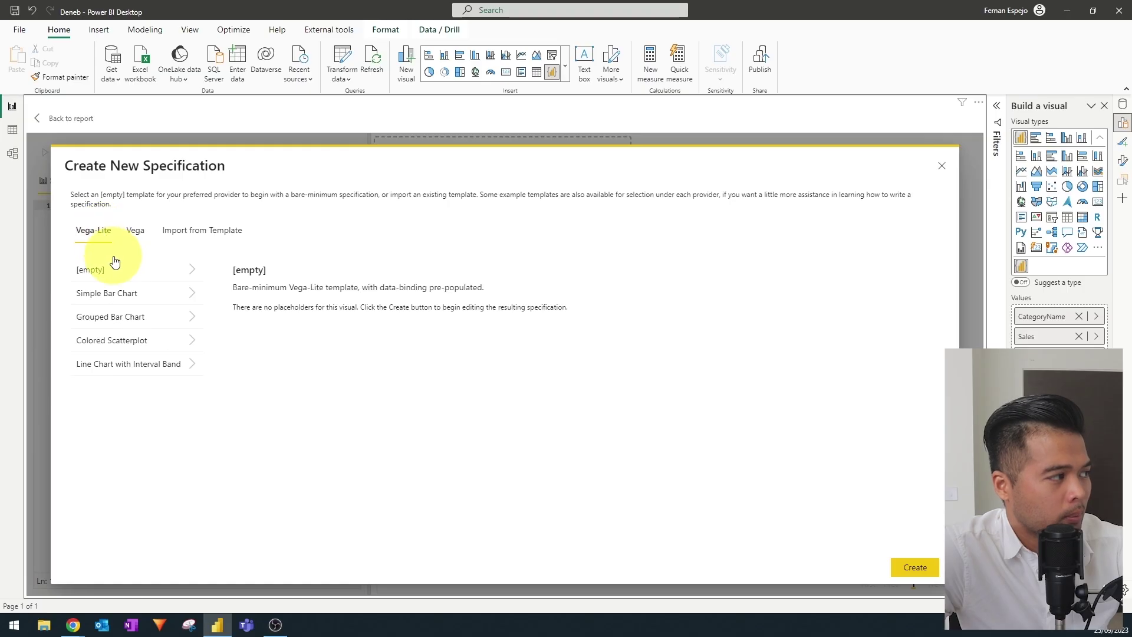
pyautogui.click(166, 298)
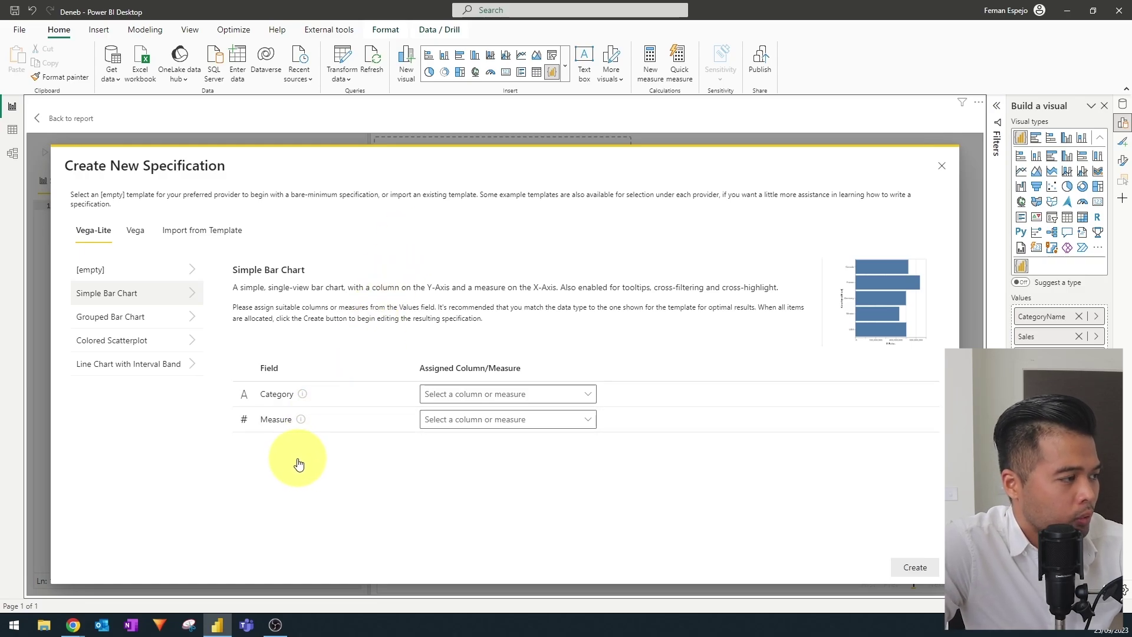
# Map CategoryName to Category and Sales to Measure, then create the bar chart specification.
pyautogui.moveTo(302, 398)
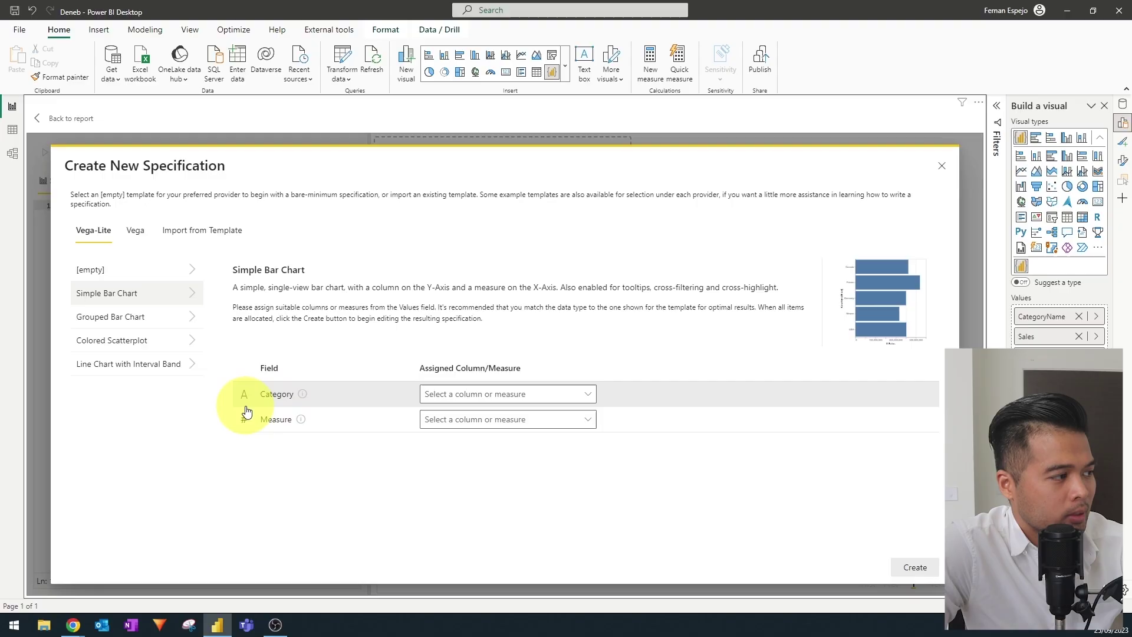
pyautogui.moveTo(247, 405)
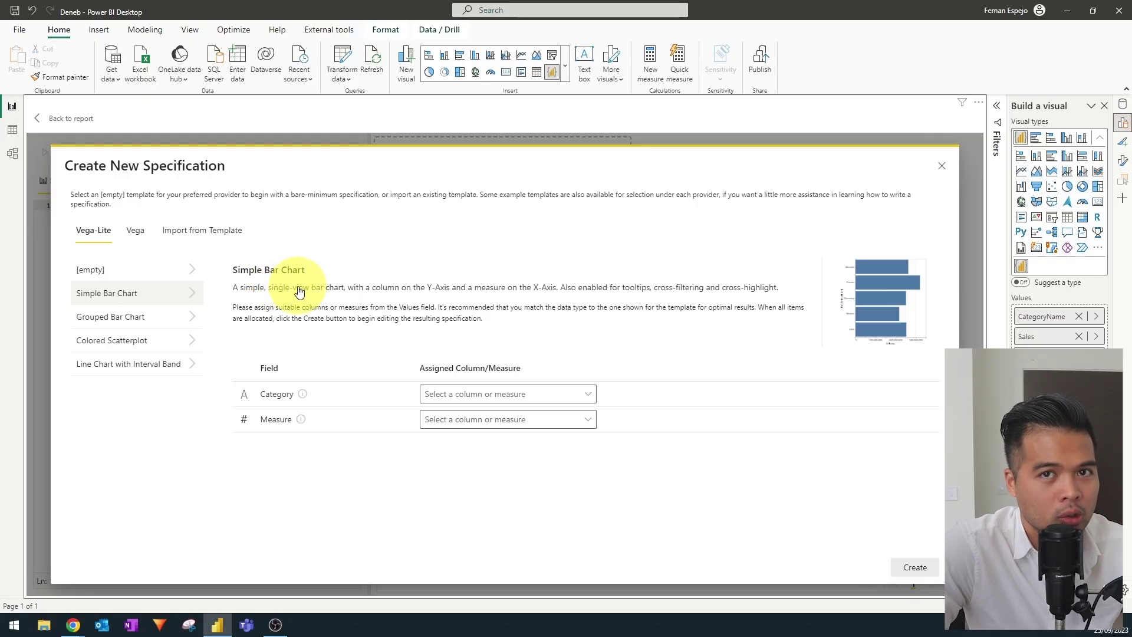
pyautogui.click(590, 396)
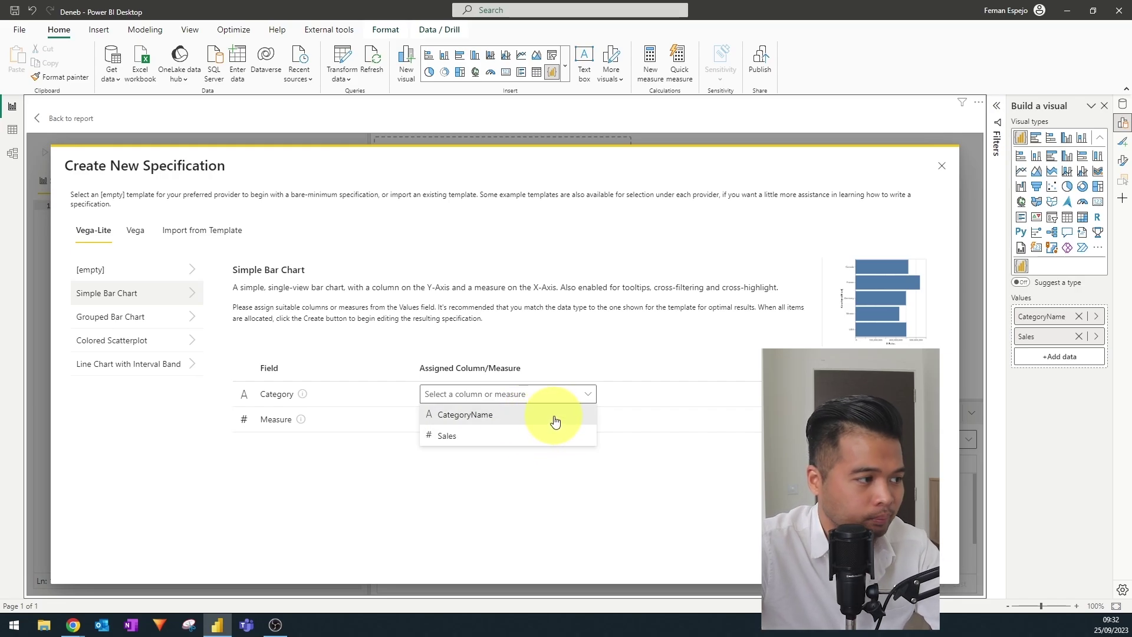
pyautogui.click(492, 416)
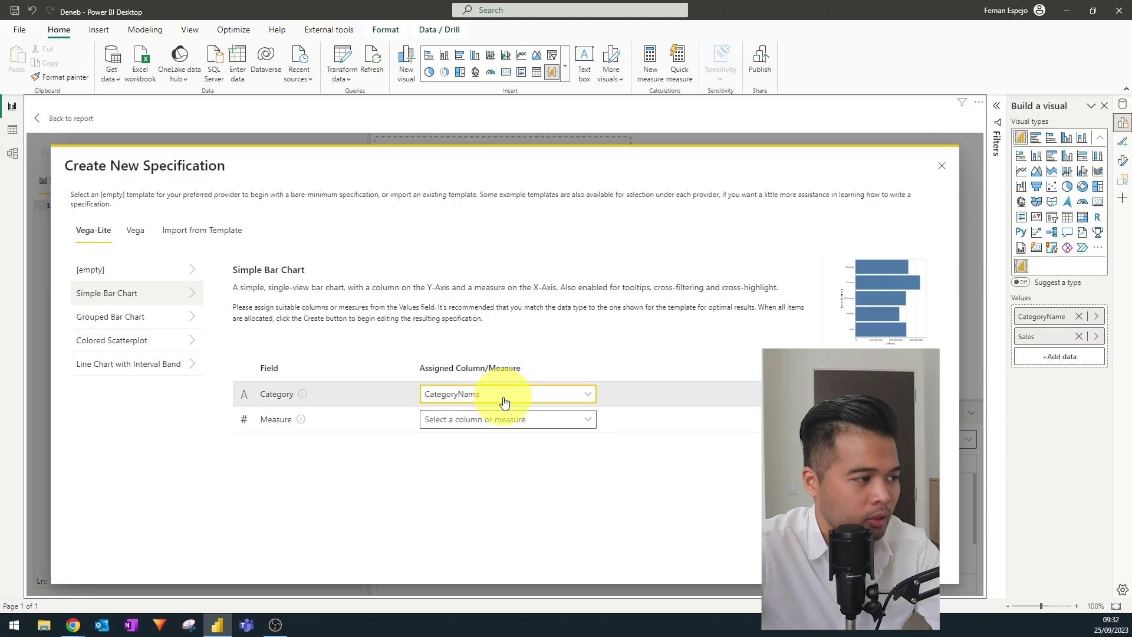
pyautogui.click(503, 395)
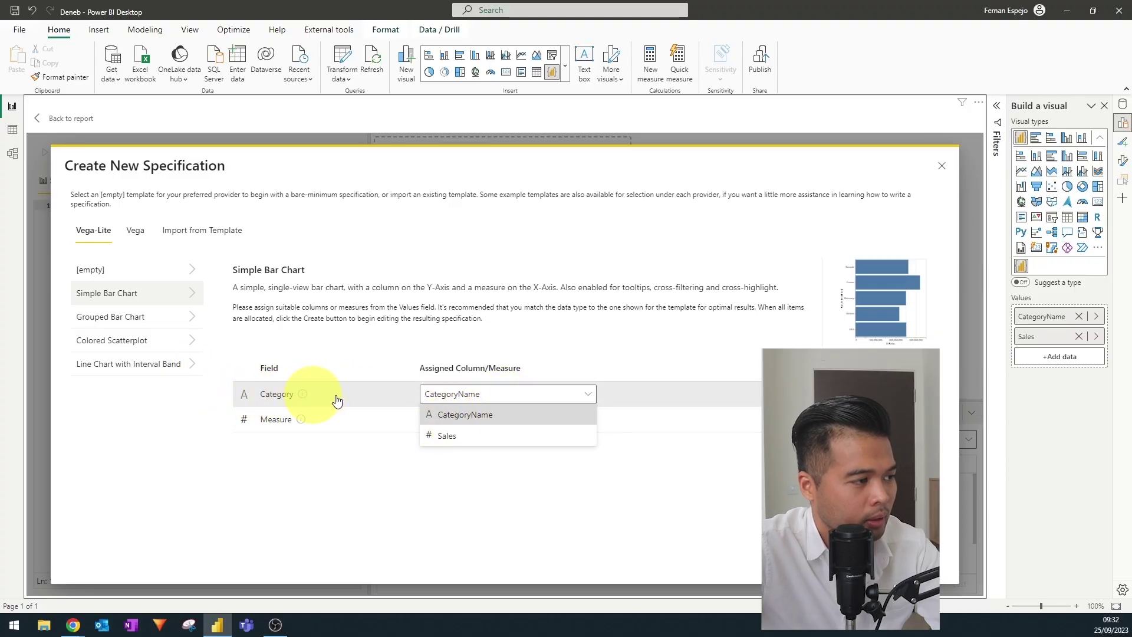
pyautogui.click(569, 396)
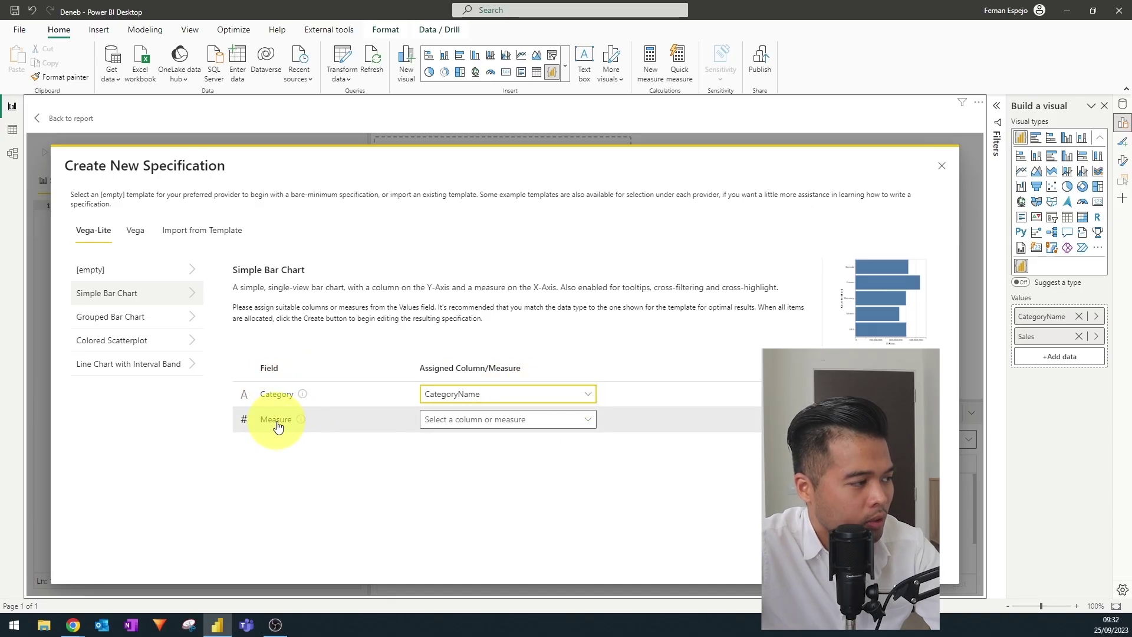
pyautogui.moveTo(301, 425)
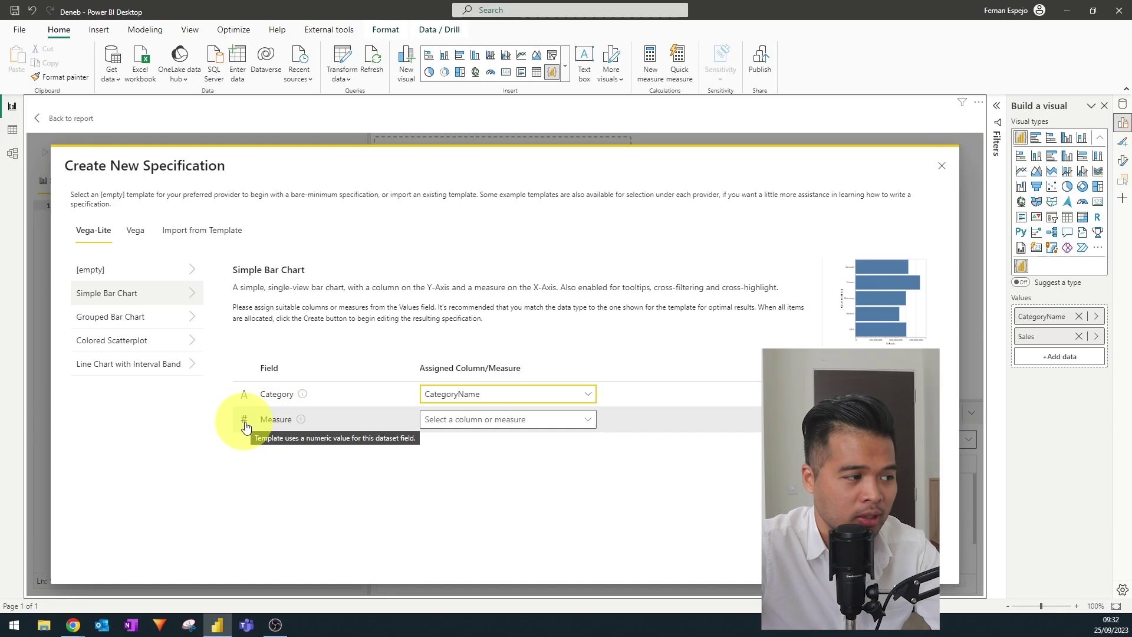
pyautogui.click(556, 420)
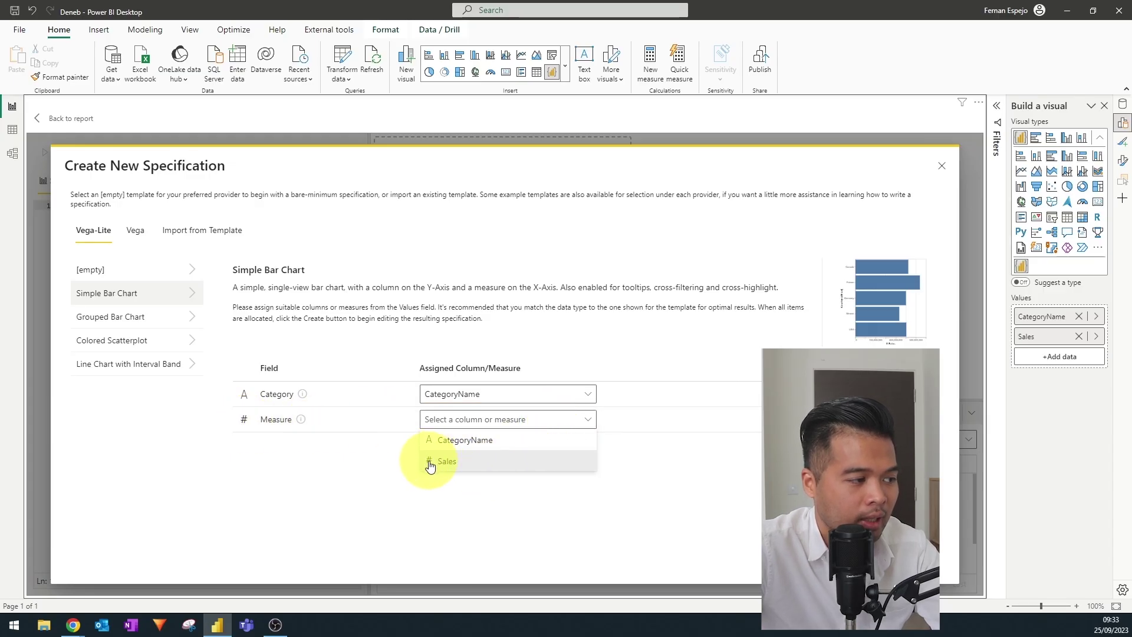
pyautogui.click(454, 463)
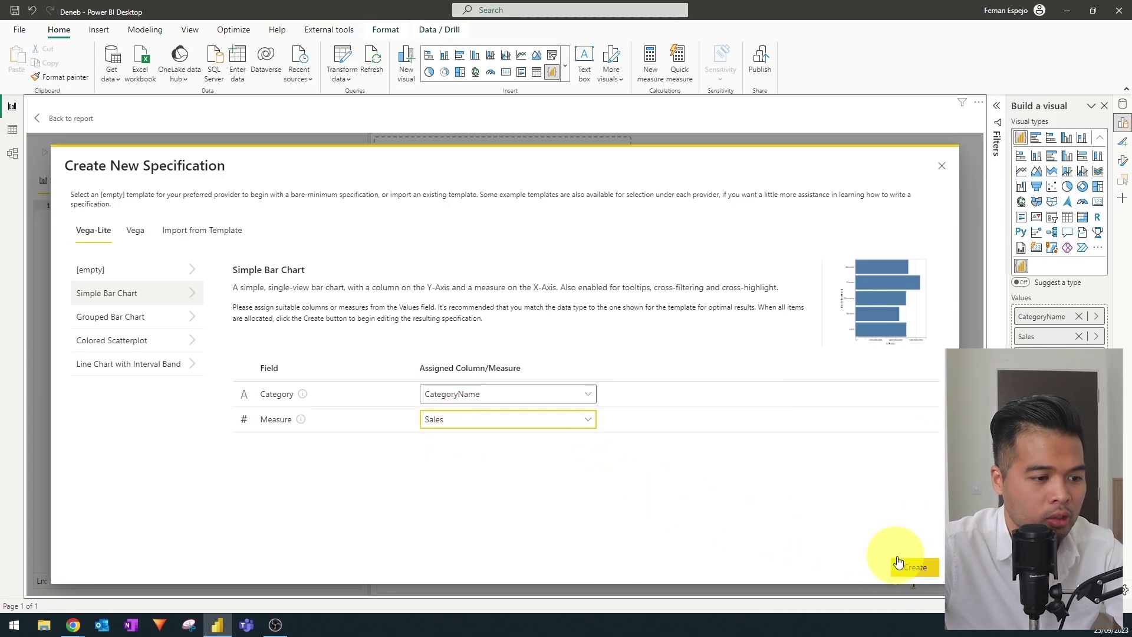
pyautogui.click(915, 569)
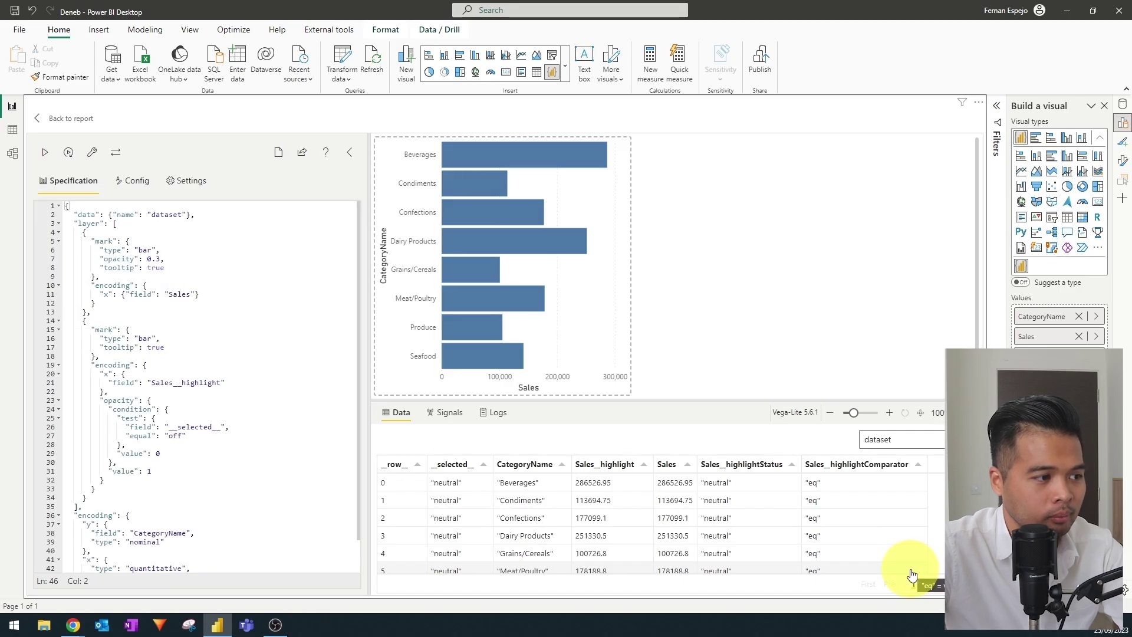
# Go back to the report, applying the pending specification changes, and reselect the bar chart.
pyautogui.click(81, 119)
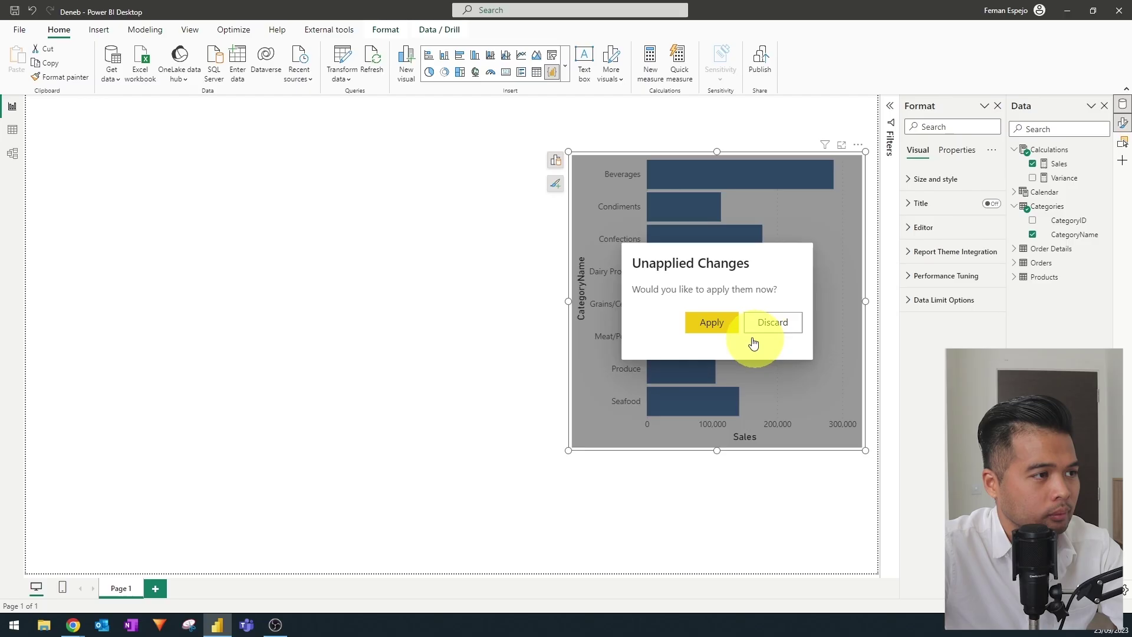
pyautogui.click(715, 323)
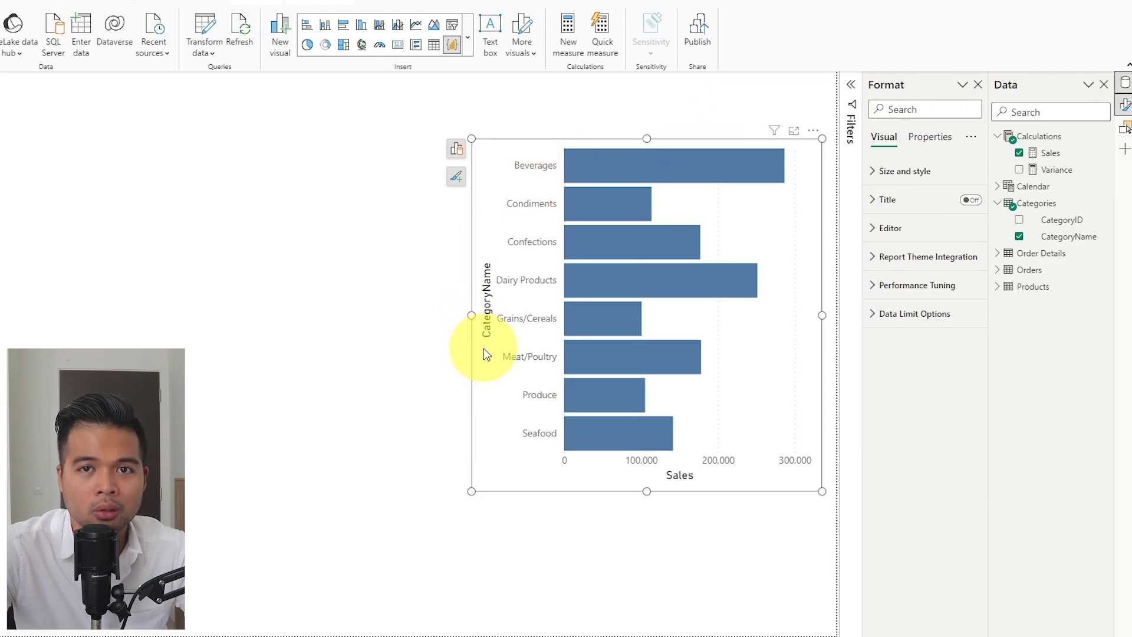
pyautogui.click(616, 134)
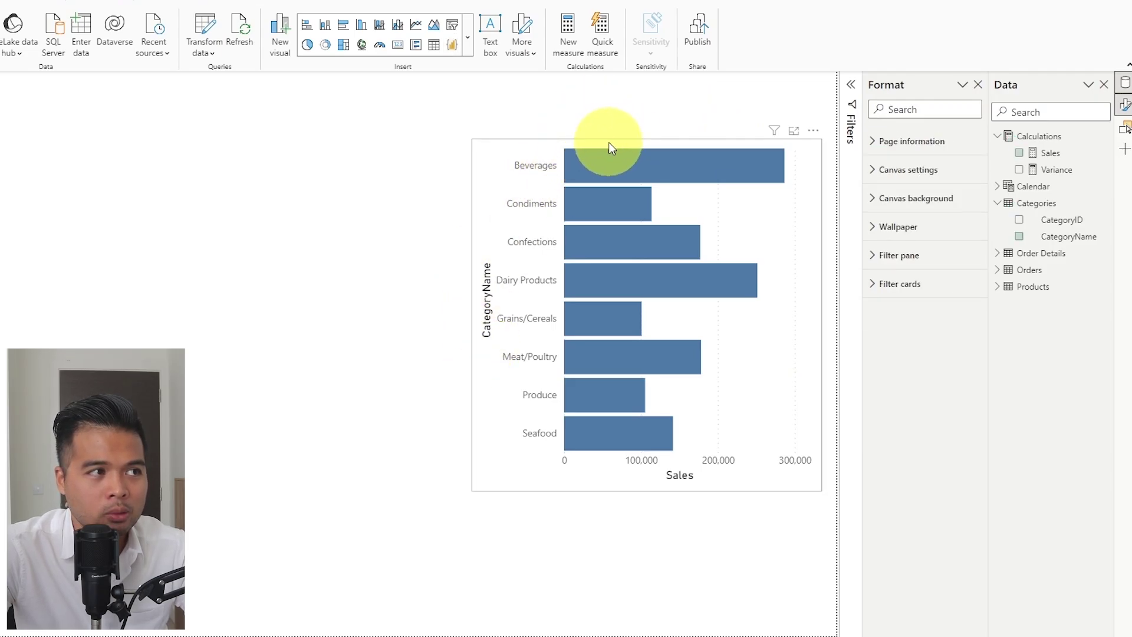
pyautogui.click(607, 147)
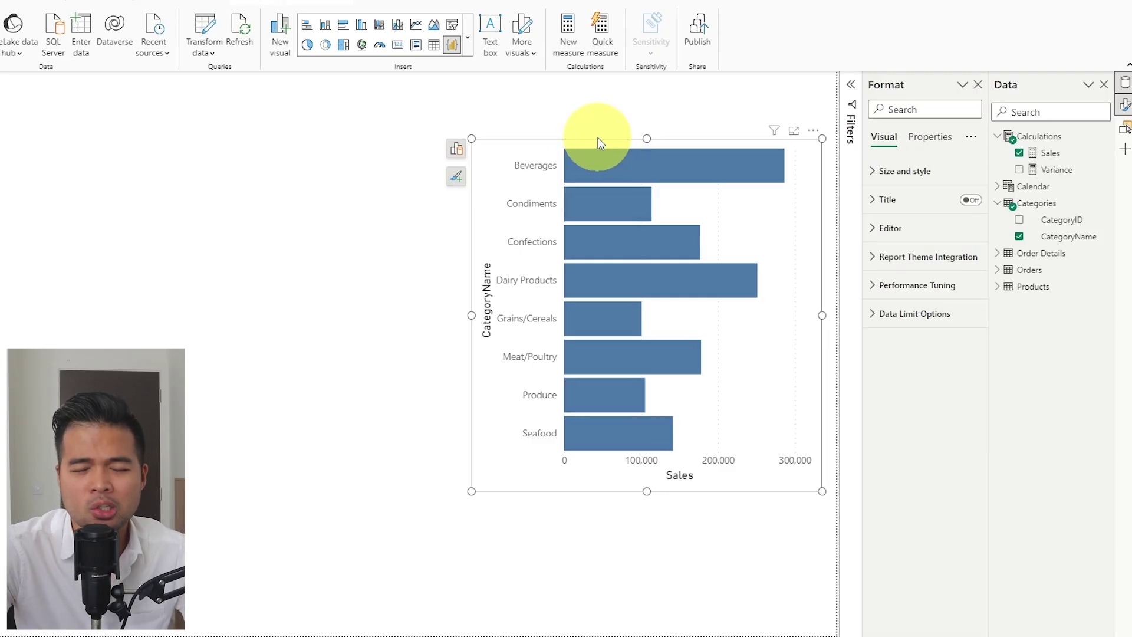
pyautogui.click(928, 137)
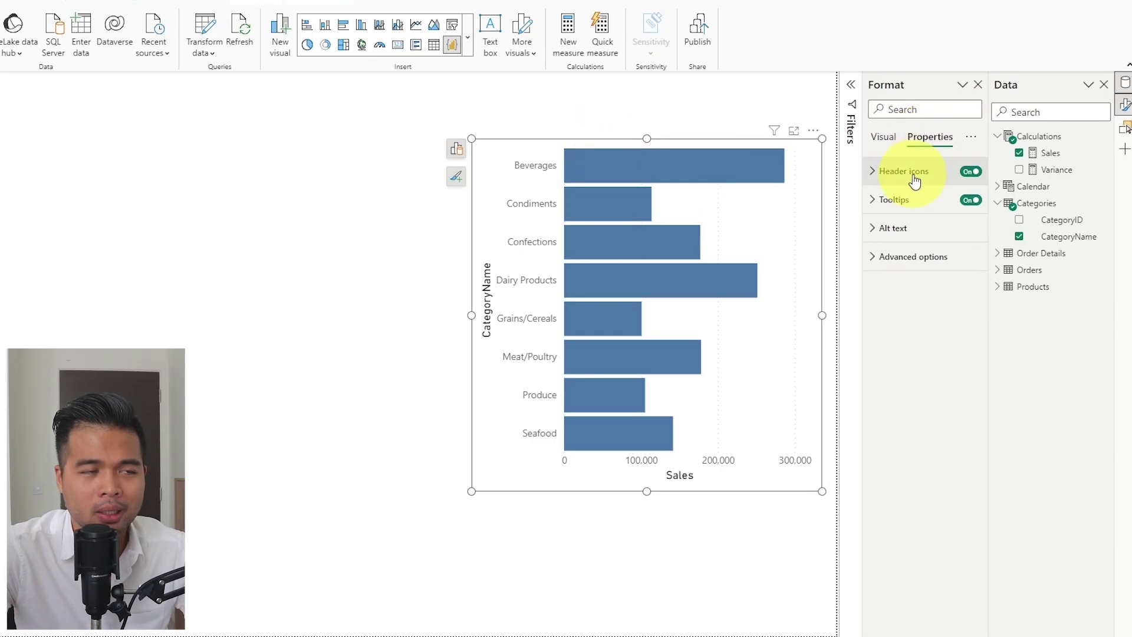
pyautogui.click(887, 141)
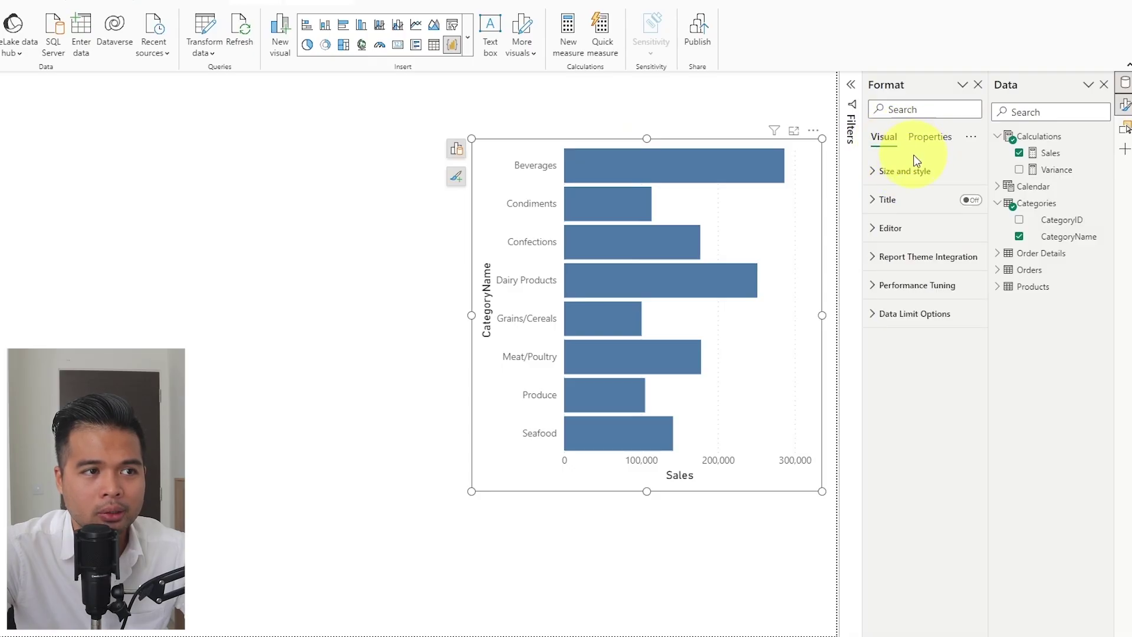
pyautogui.click(902, 202)
pyautogui.click(903, 201)
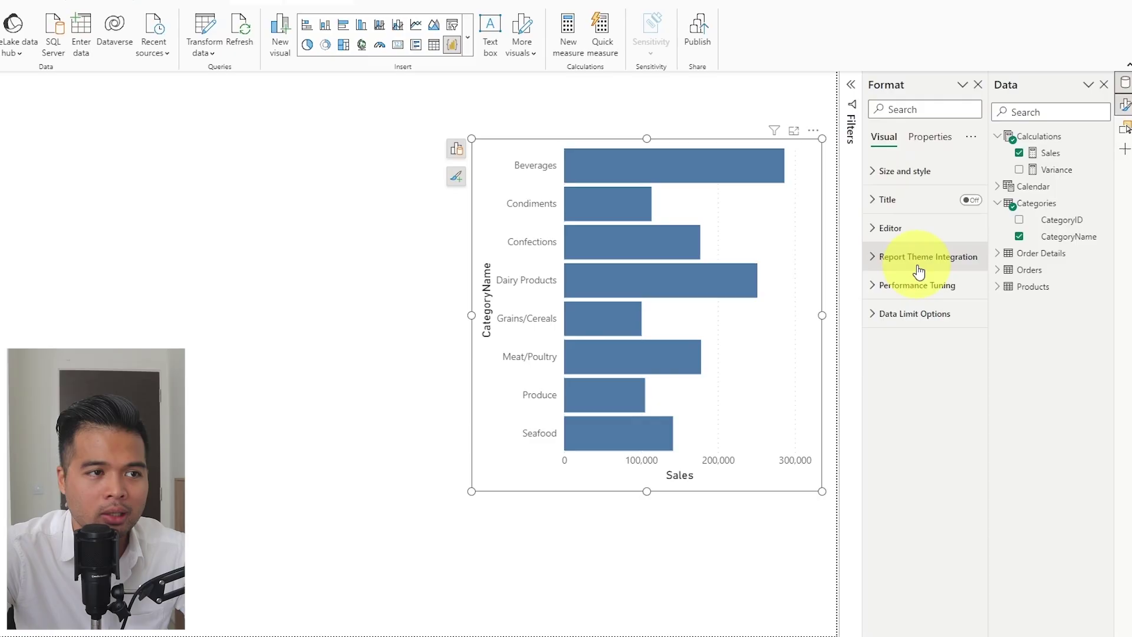
pyautogui.click(924, 230)
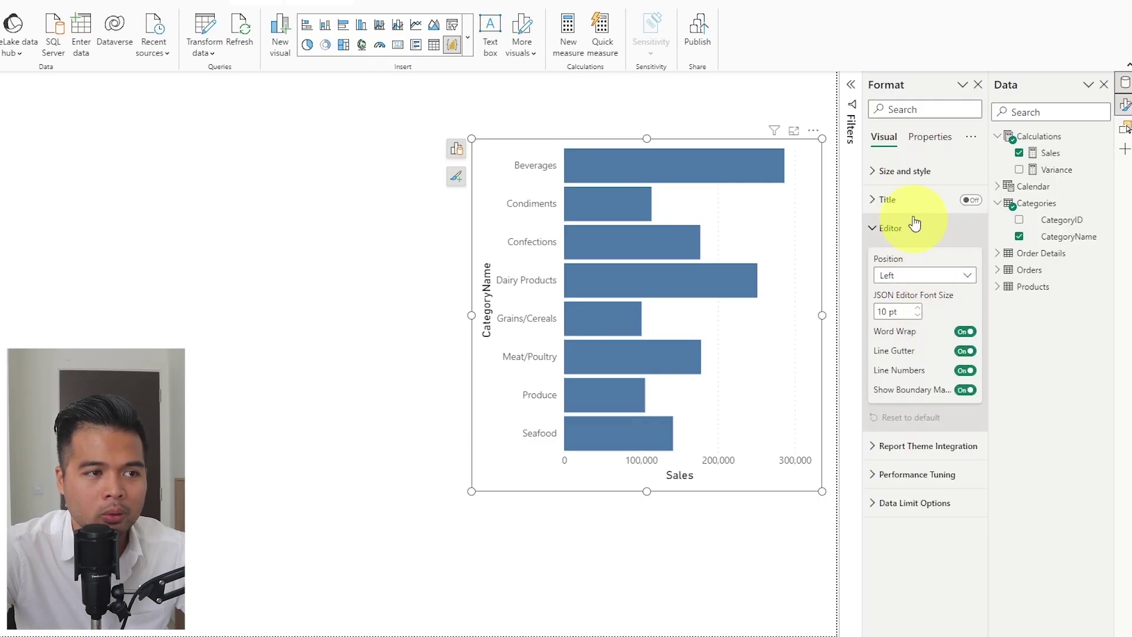
pyautogui.click(903, 229)
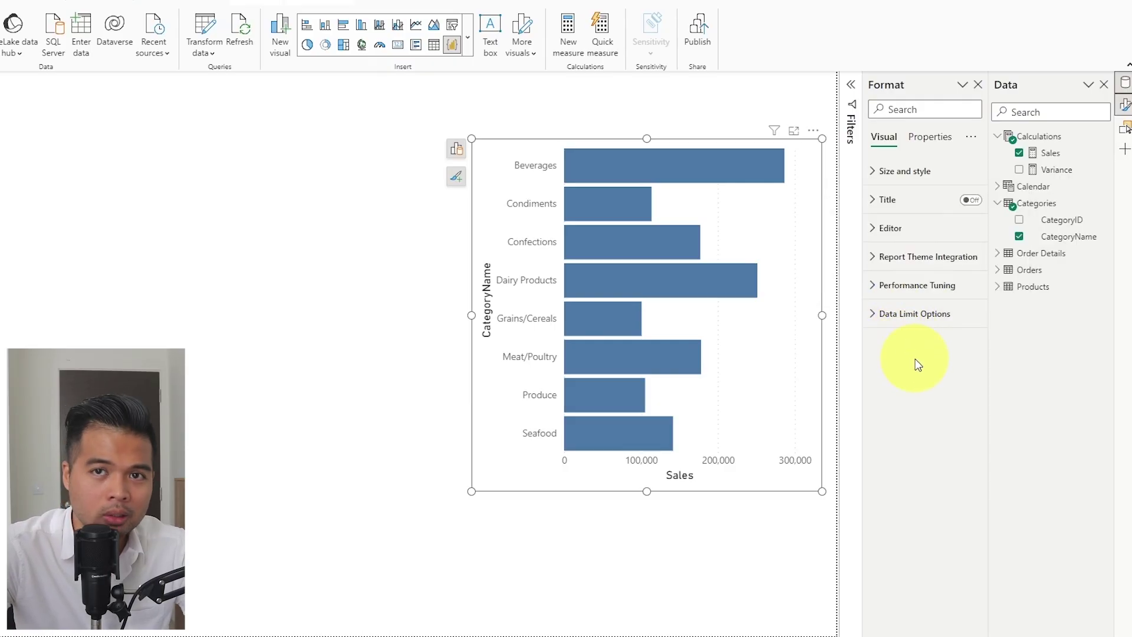
# Open the bar chart in the Deneb editor and scroll through its two-layer JSON specification.
pyautogui.click(816, 140)
pyautogui.click(835, 157)
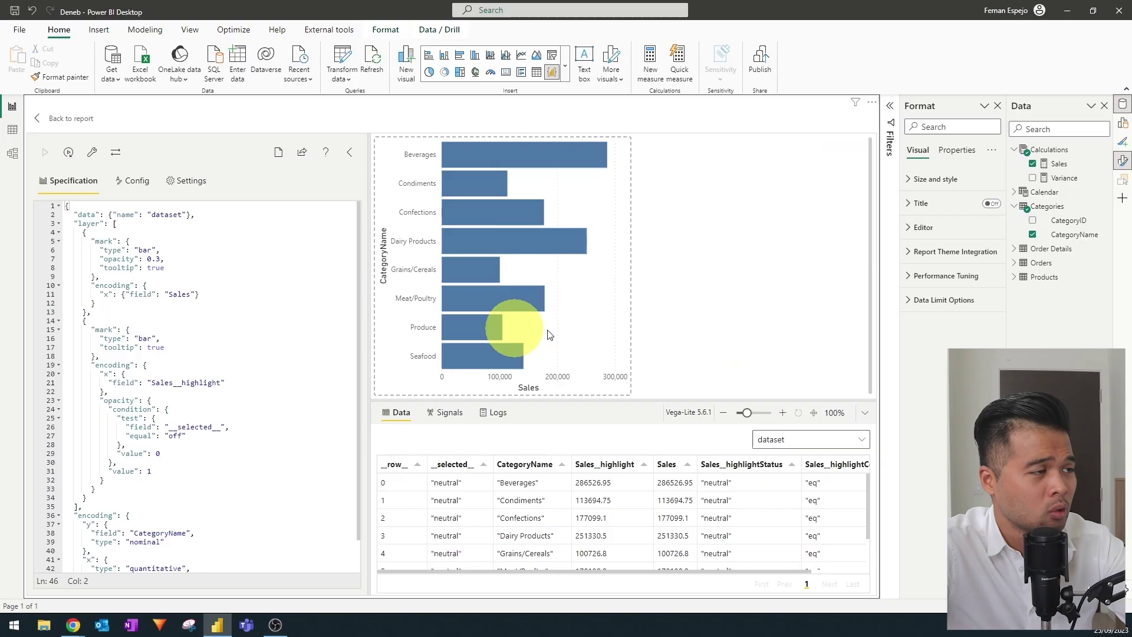
pyautogui.scroll(-1, 199, 321)
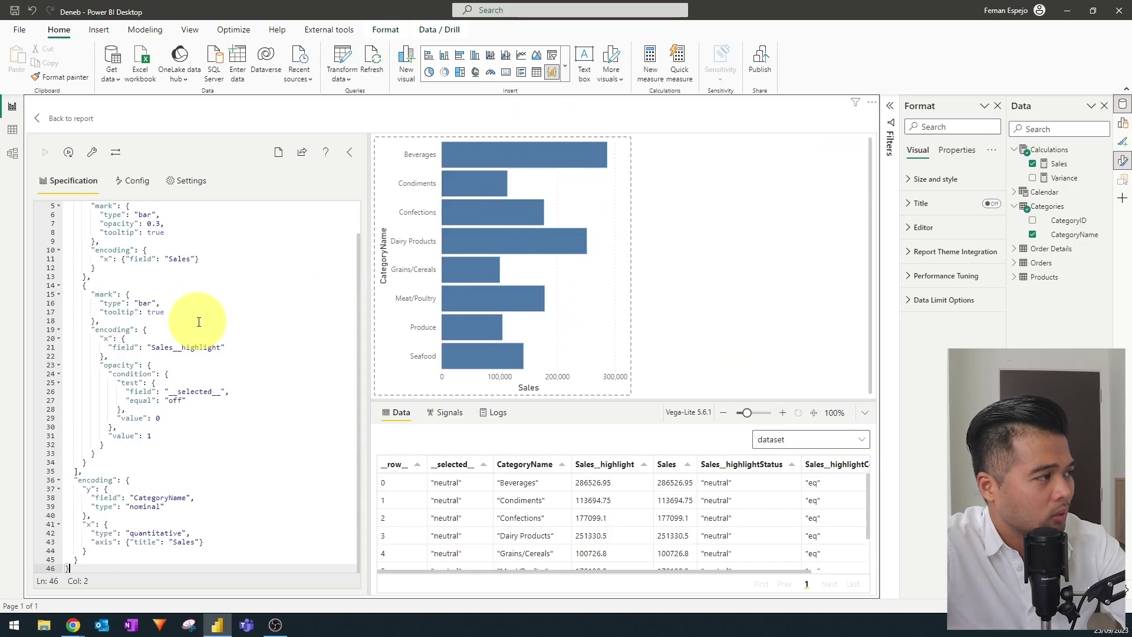
pyautogui.scroll(1, 213, 378)
pyautogui.scroll(-1, 215, 392)
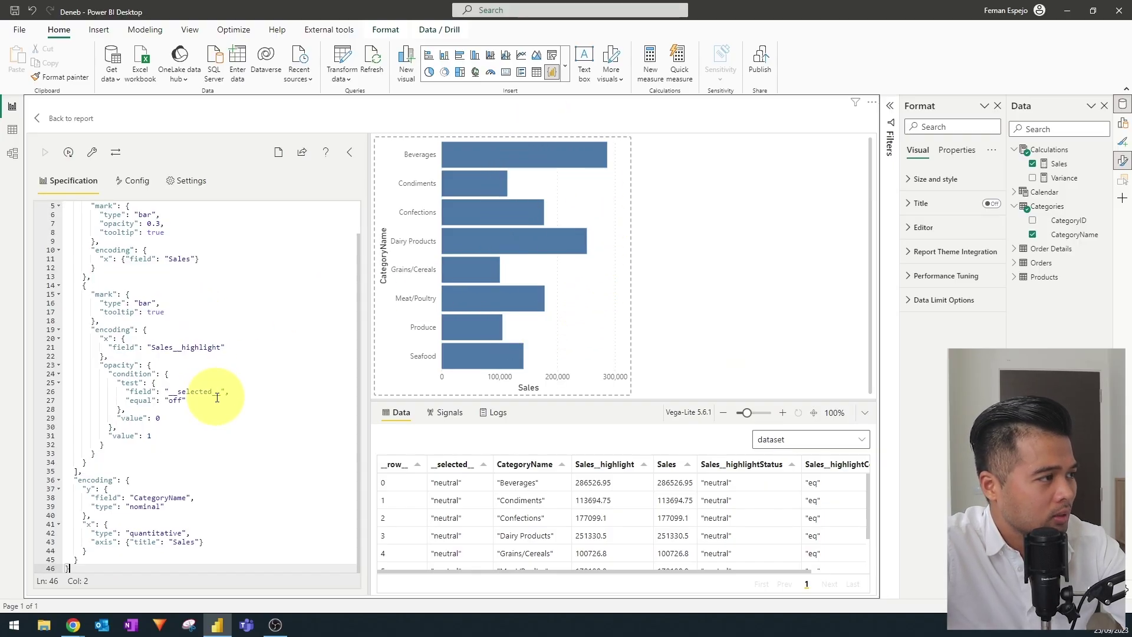
pyautogui.scroll(1, 222, 391)
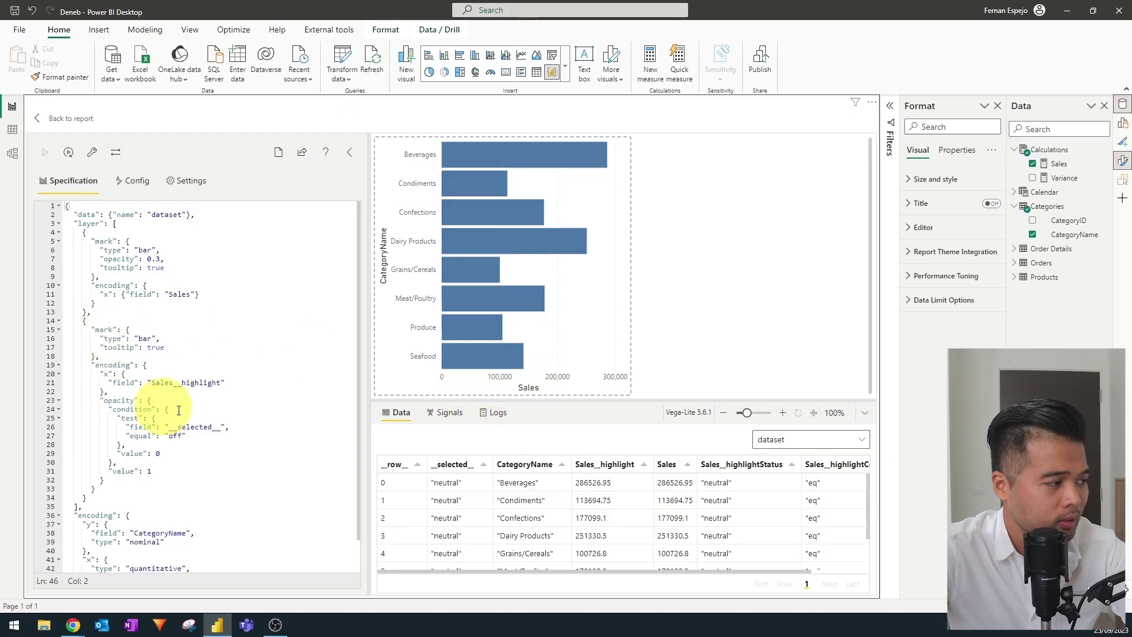
# Search the specification for 'Sales' and locate the axis title on line 43.
pyautogui.click(191, 240)
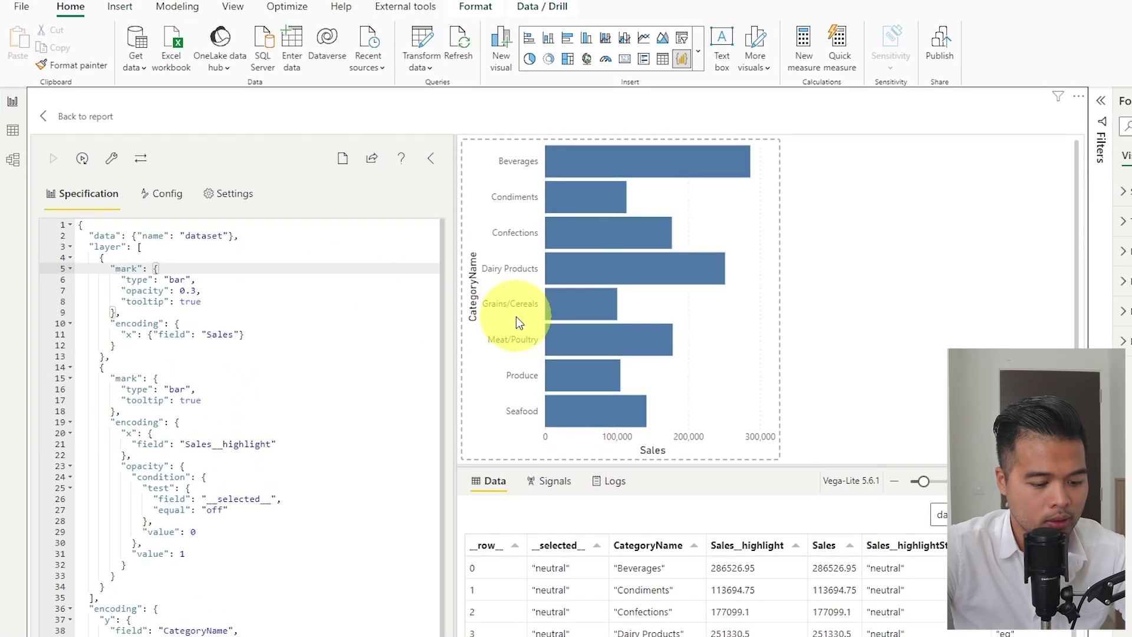
pyautogui.hotkey('ctrl', 'f')
pyautogui.write('Sales')
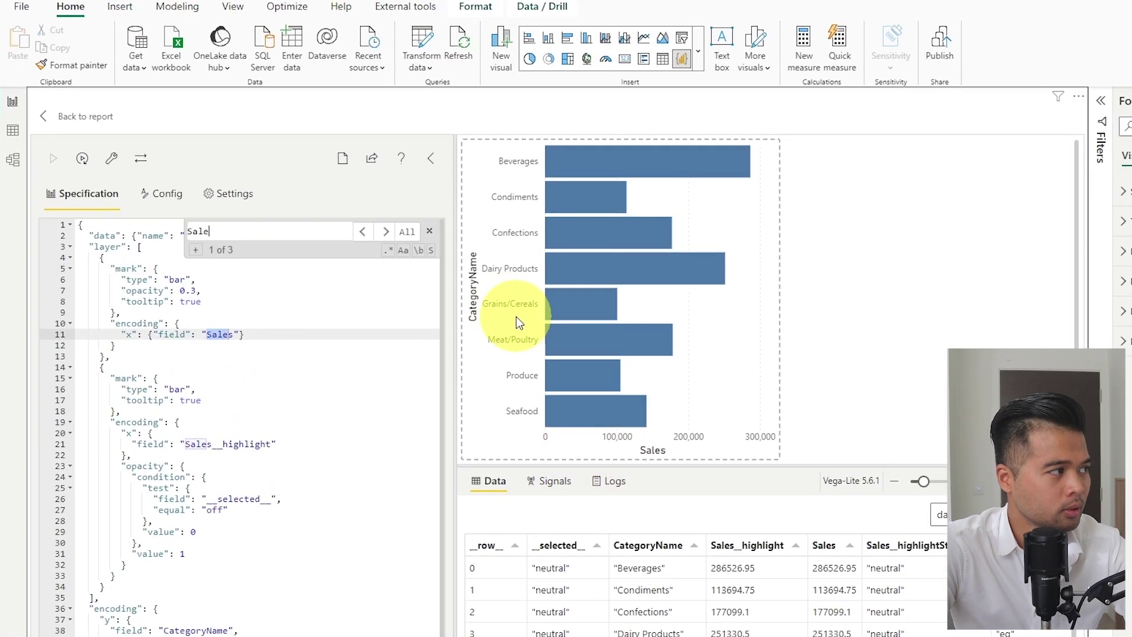
pyautogui.press('Return')
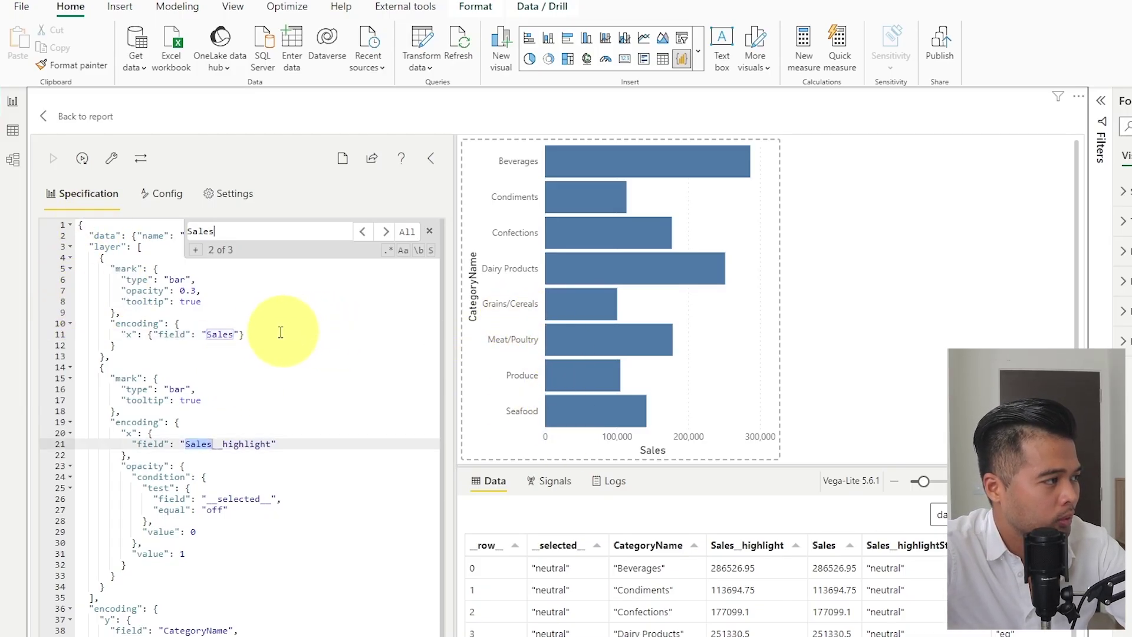
pyautogui.click(385, 231)
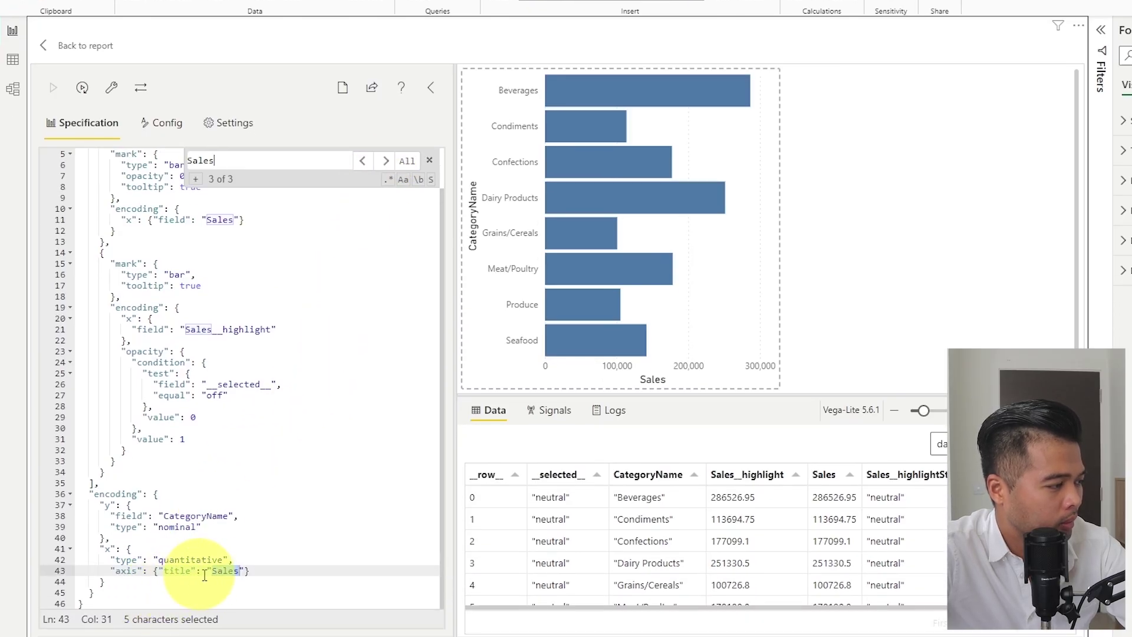
pyautogui.click(271, 572)
pyautogui.doubleClick(192, 572)
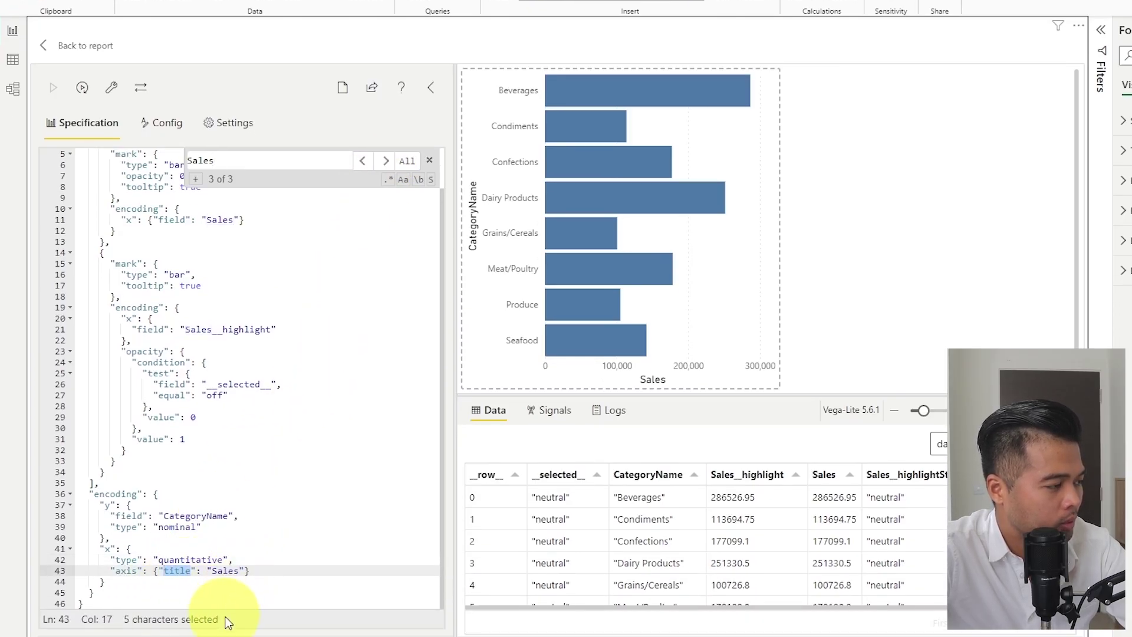
pyautogui.press('Escape')
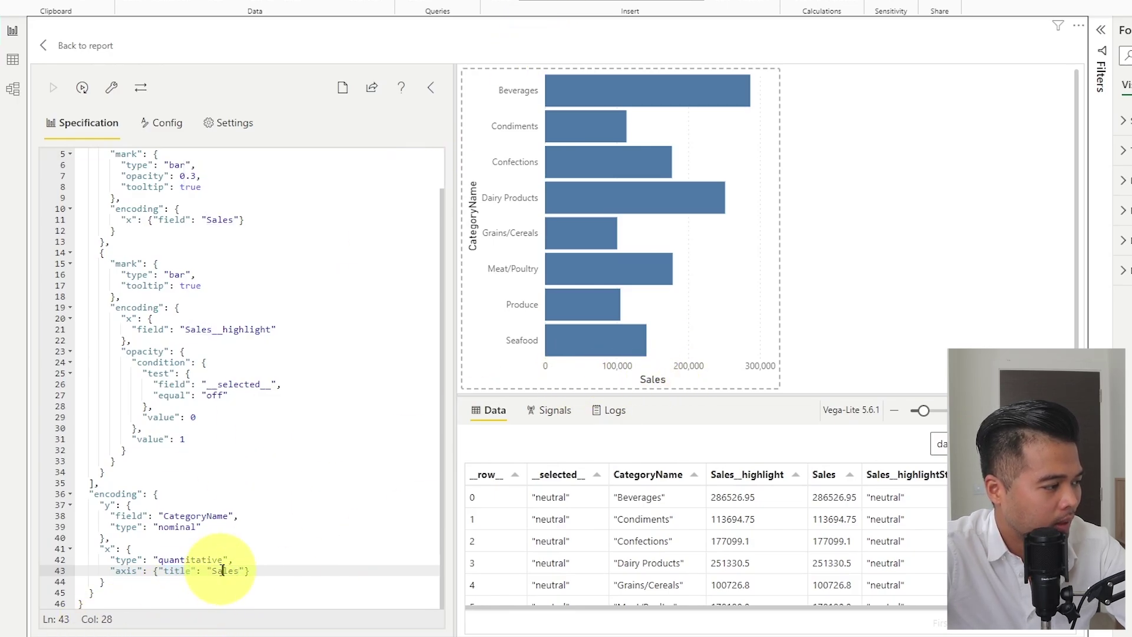
# Change the axis title to 'Product Sales' and apply the specification.
pyautogui.doubleClick(225, 570)
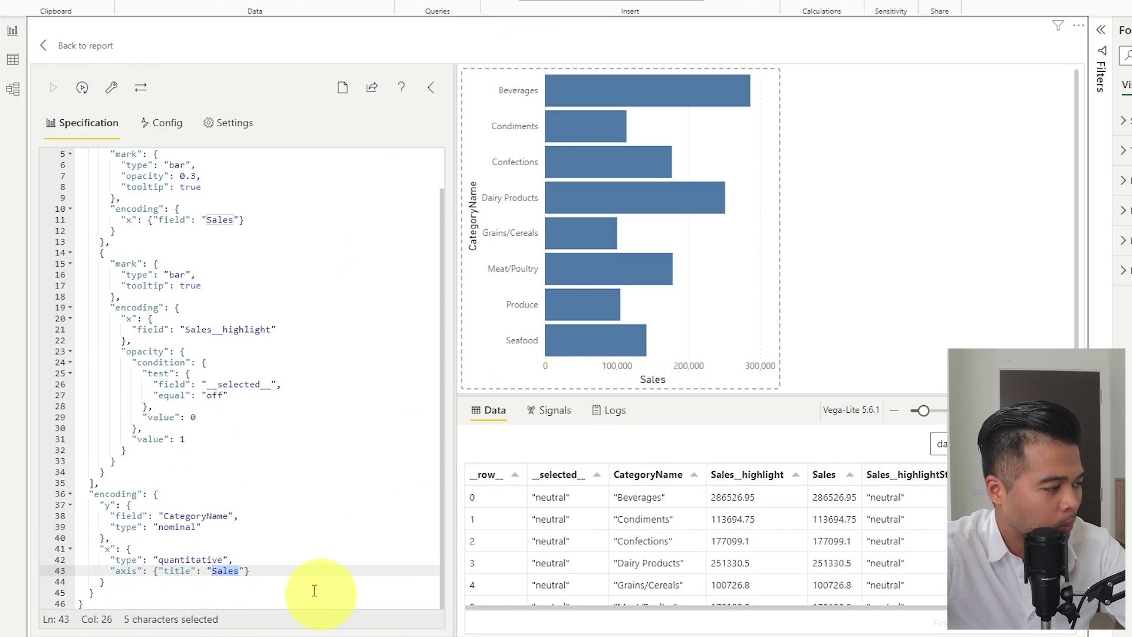
pyautogui.click(215, 570)
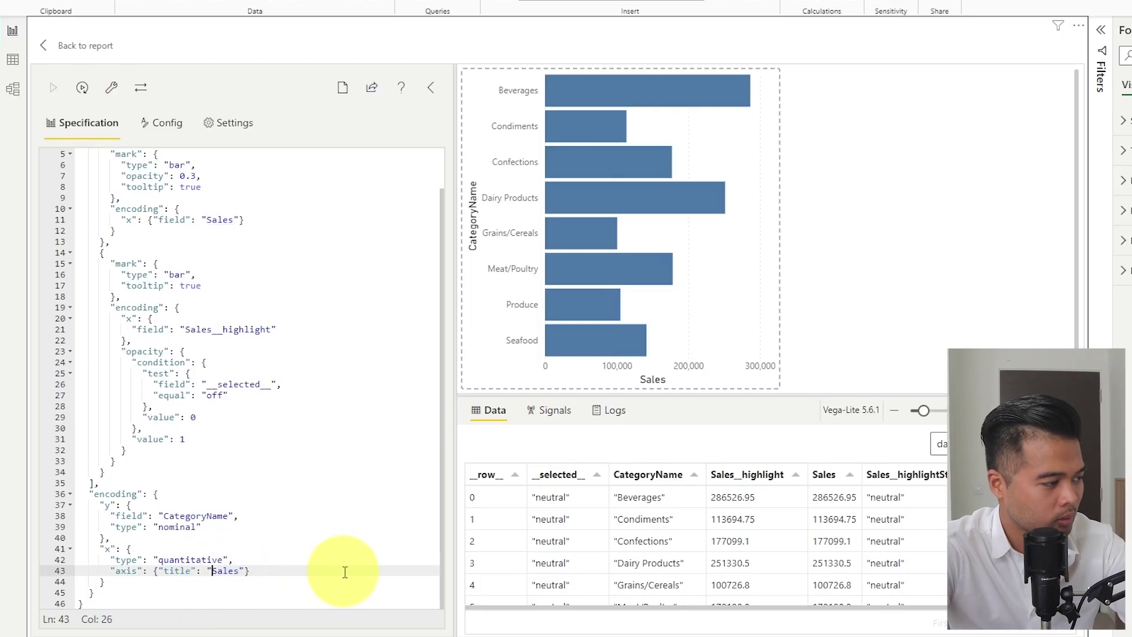
pyautogui.write('Peo')
pyautogui.write('ple')
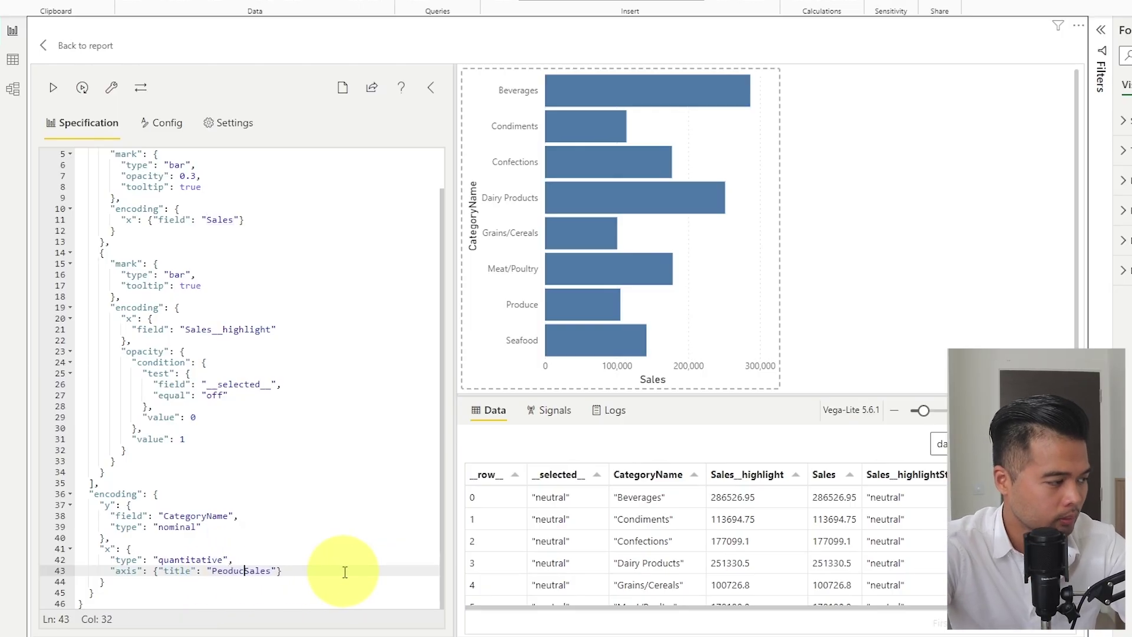
pyautogui.press('BackSpace')
pyautogui.press('BackSpace')
pyautogui.press('BackSpace')
pyautogui.press('BackSpace')
pyautogui.press('BackSpace')
pyautogui.write('roduct')
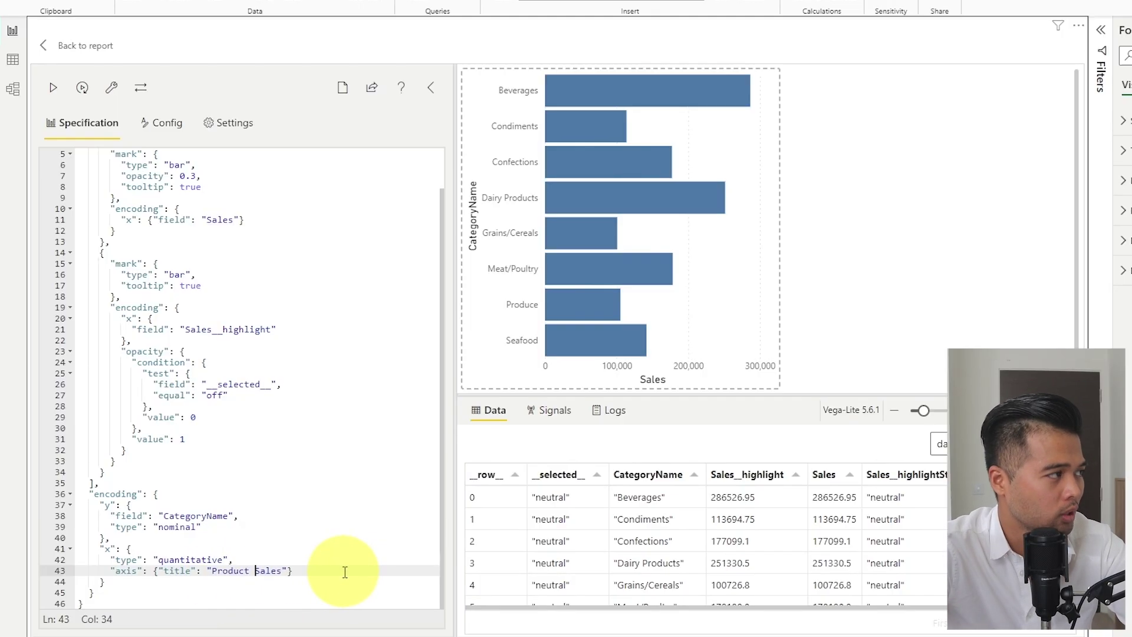
pyautogui.click(341, 535)
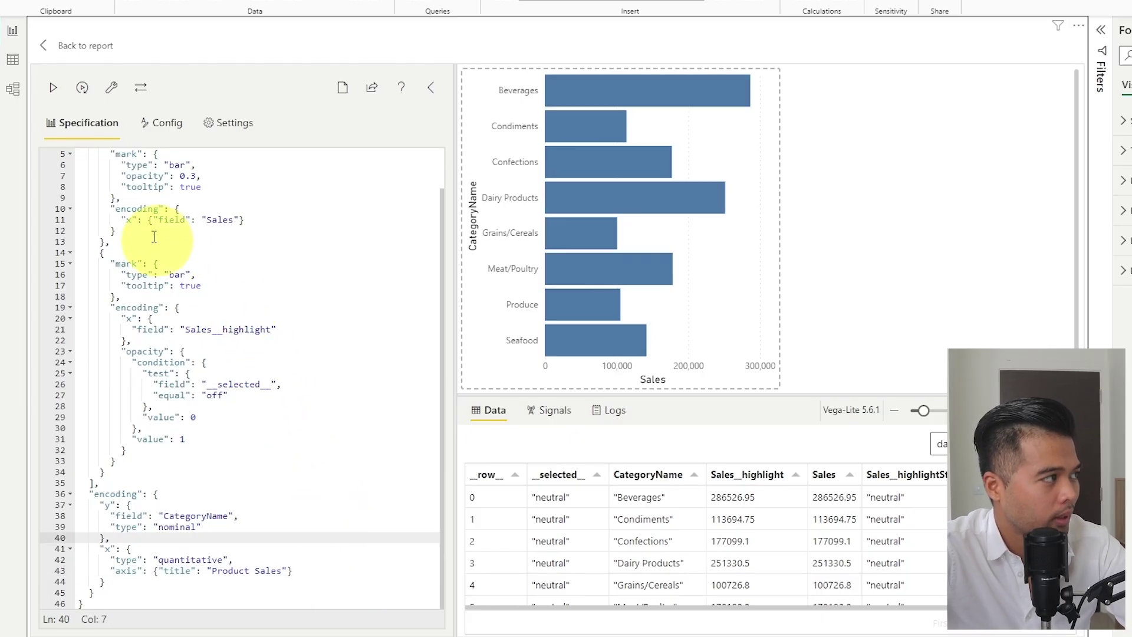
pyautogui.click(59, 93)
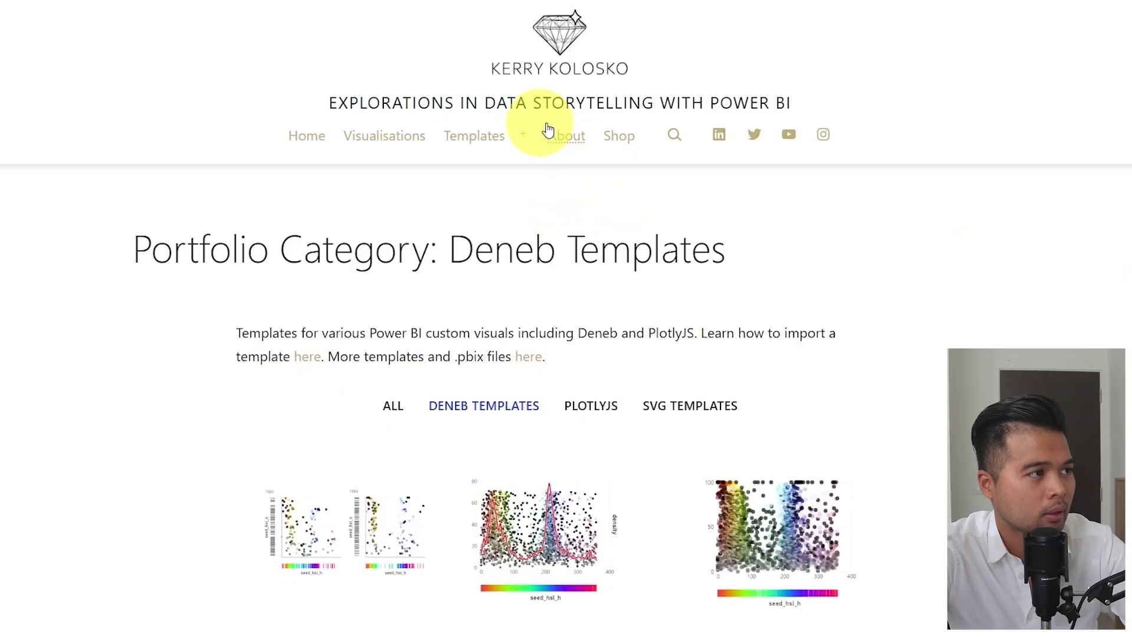
# Go to the site's Deneb Templates page and scroll through the template thumbnails.
pyautogui.moveTo(458, 138)
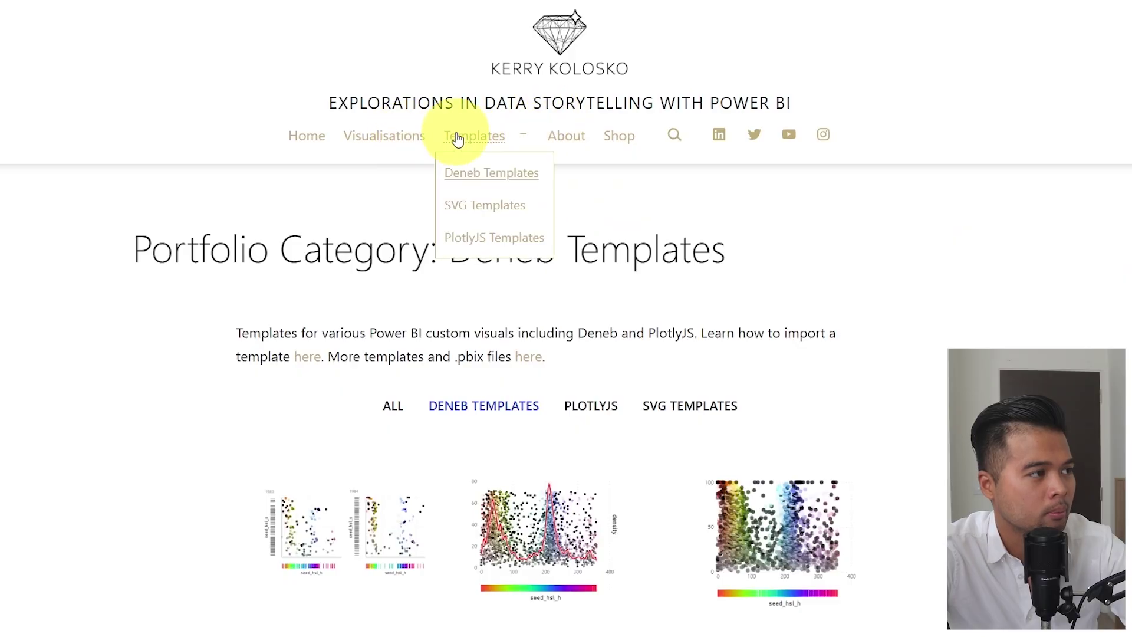
pyautogui.click(505, 174)
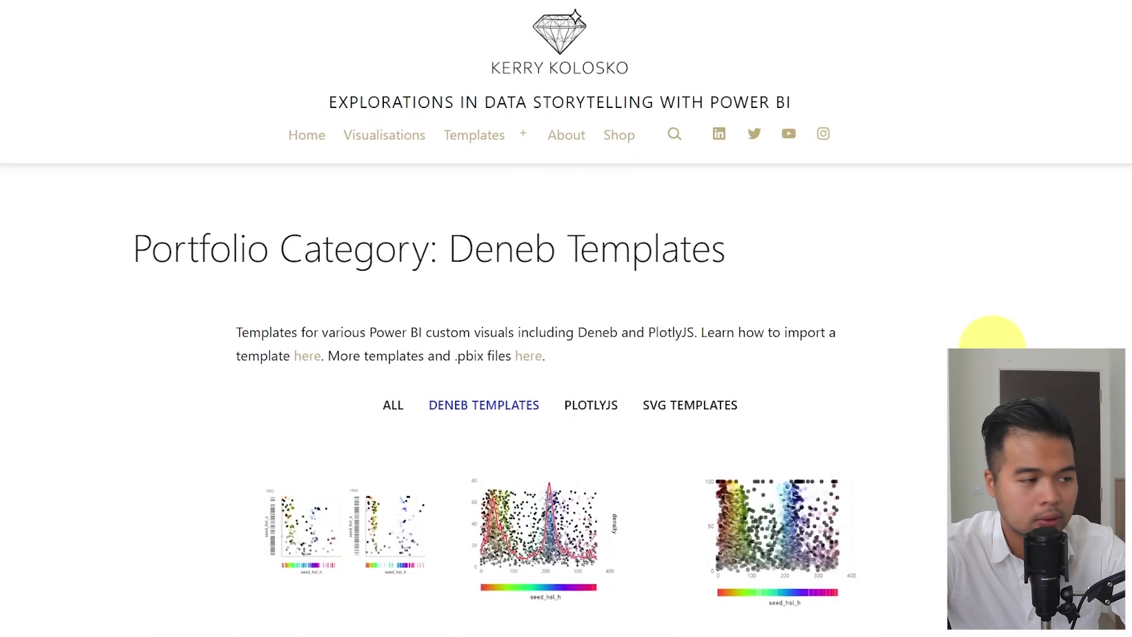
pyautogui.scroll(-10, 1013, 341)
pyautogui.scroll(-5, 990, 333)
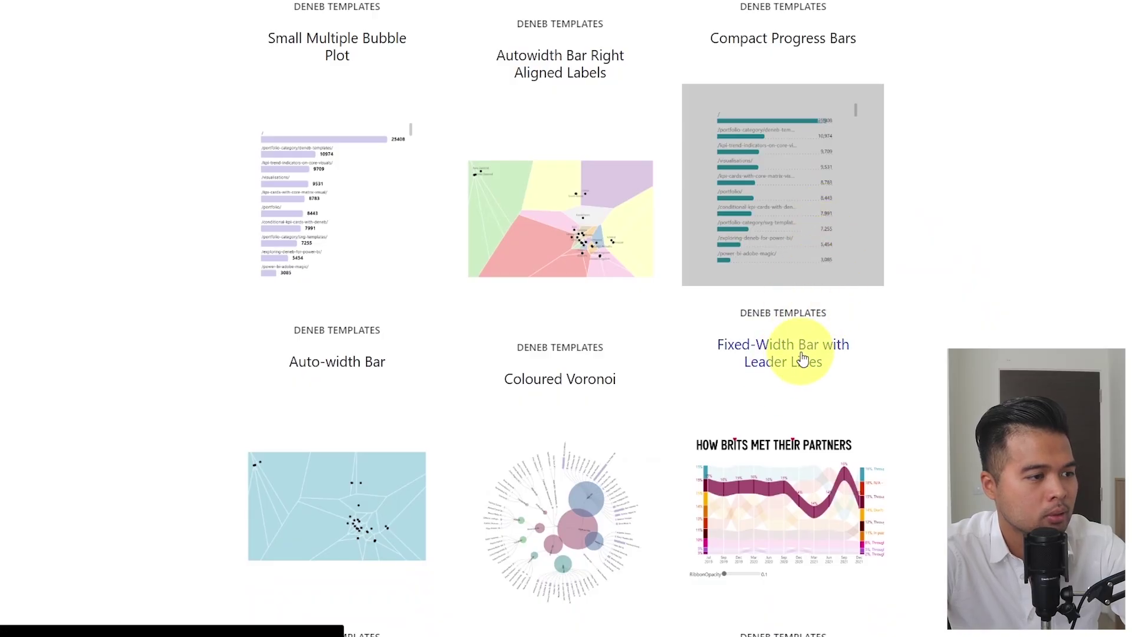
# Open the Fixed-Width Bar with Leader Lines template and scroll to its JSON specification.
pyautogui.click(833, 358)
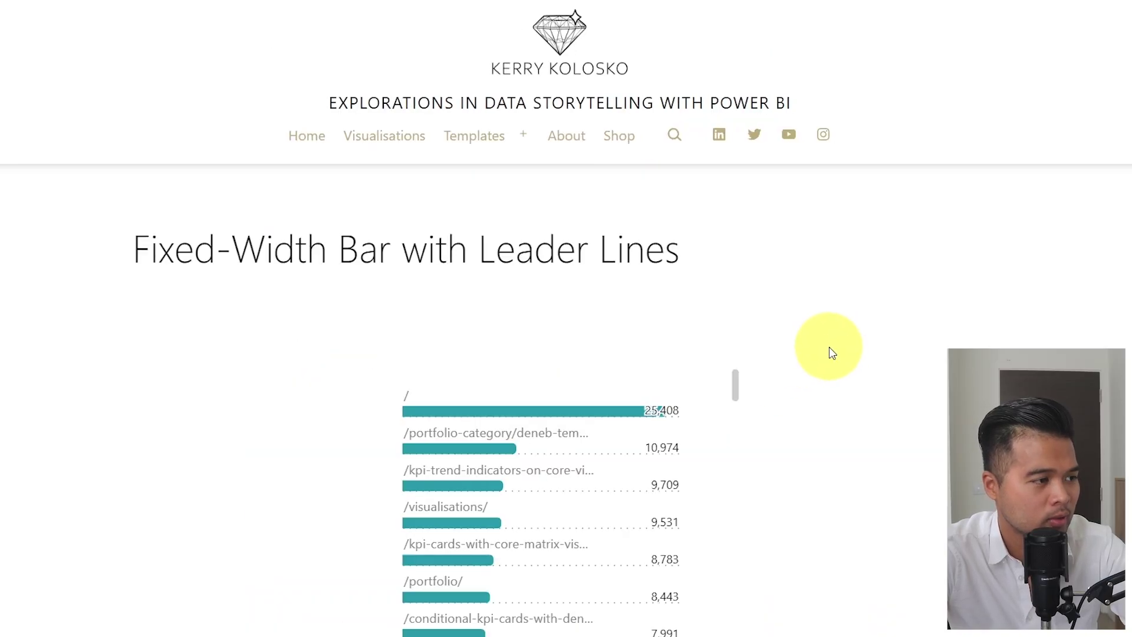
pyautogui.scroll(-3, 831, 352)
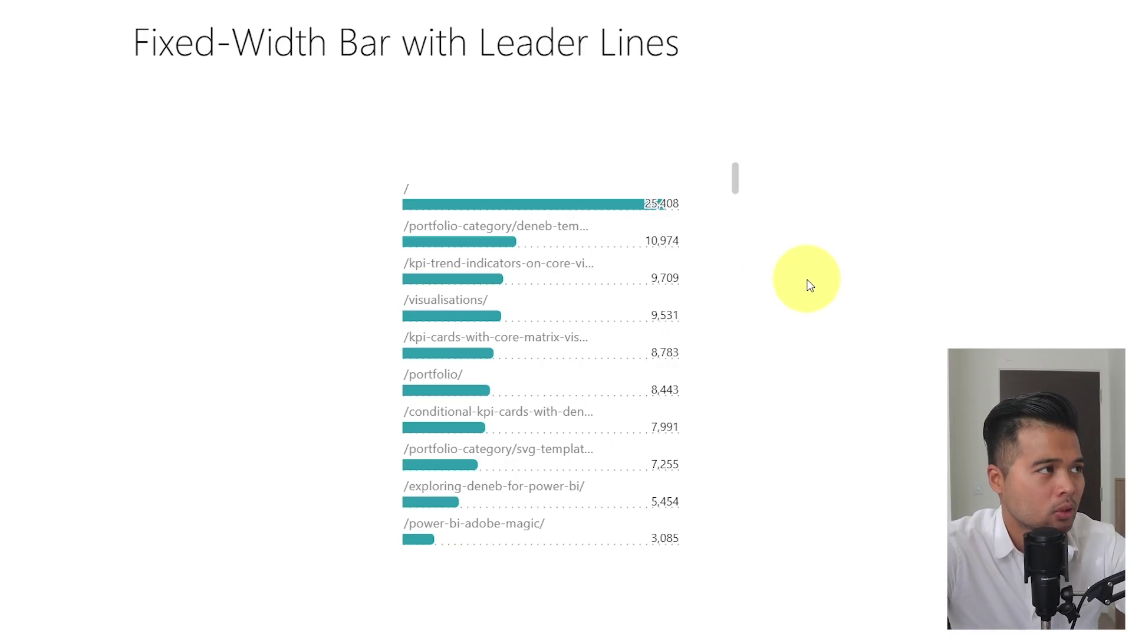
pyautogui.scroll(-15, 790, 257)
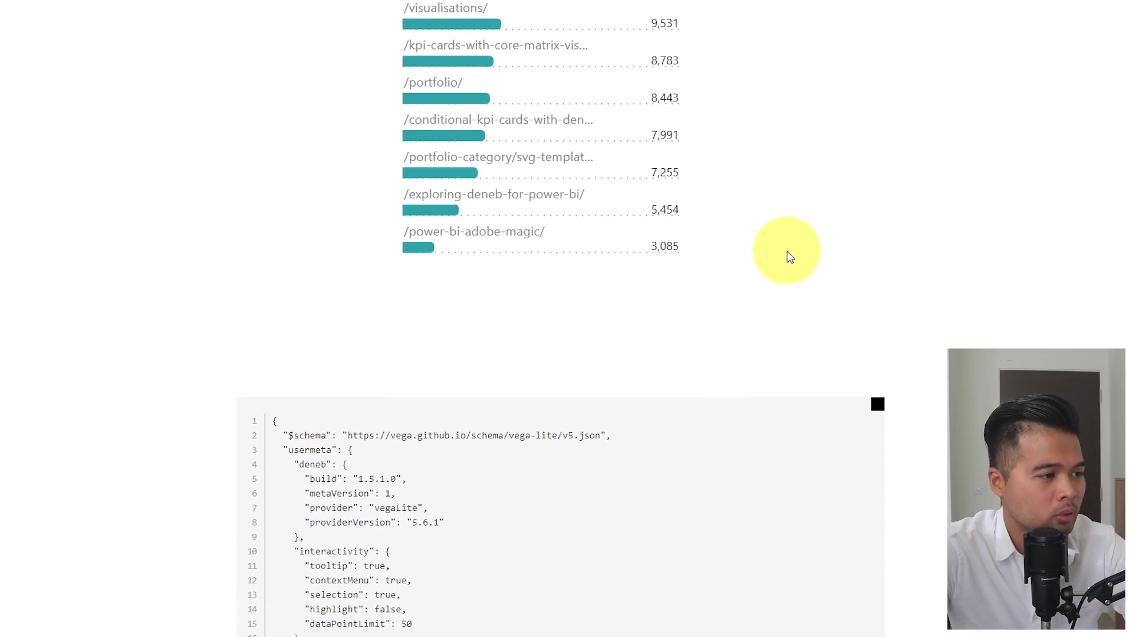
pyautogui.scroll(-15, 790, 257)
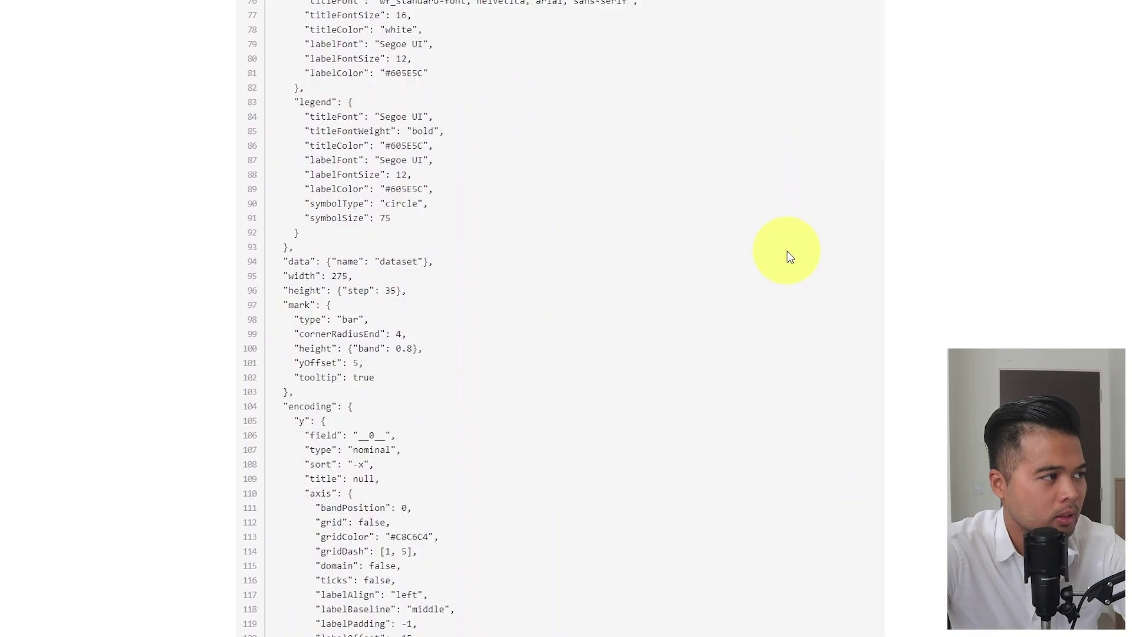
pyautogui.scroll(14, 790, 257)
pyautogui.scroll(7, 790, 257)
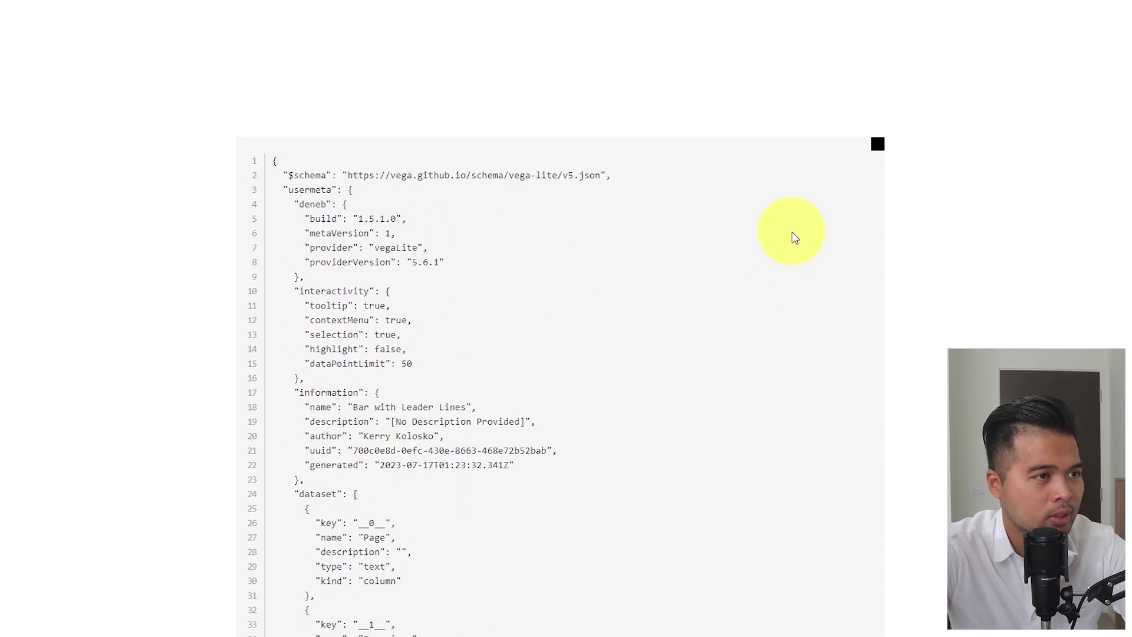
# Copy the template's full JSON specification and paste it into a blank Notepad window.
pyautogui.click(878, 148)
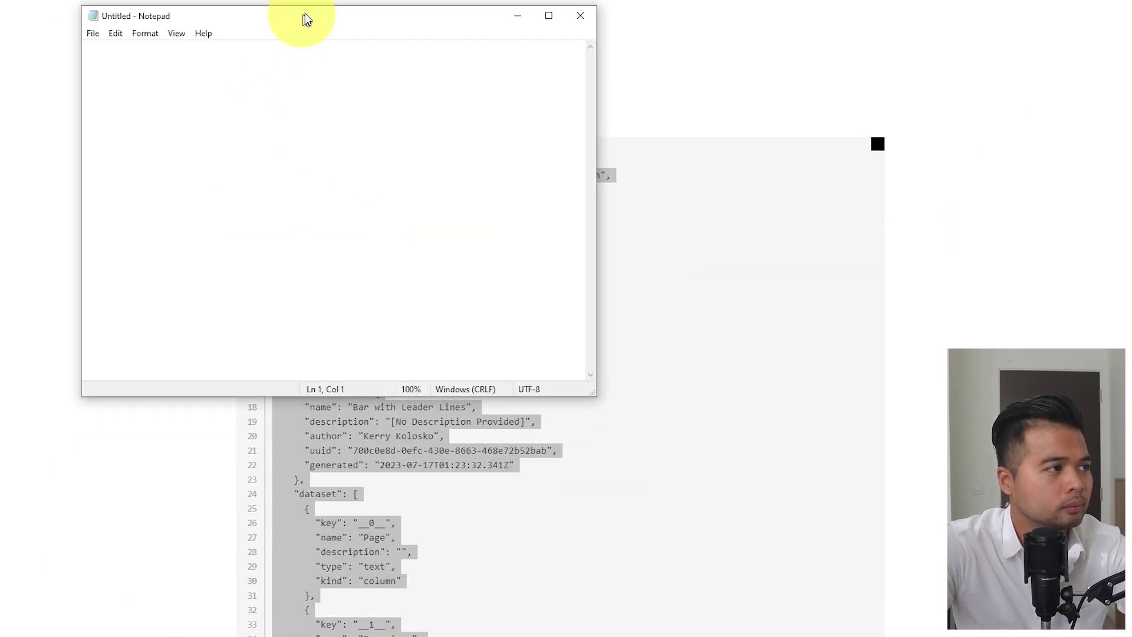
pyautogui.moveTo(303, 20); pyautogui.dragTo(350, 21)
pyautogui.hotkey('ctrl', 'v')
# Save the pasted JSON as Column.json on the Desktop and close Notepad.
pyautogui.click(140, 30)
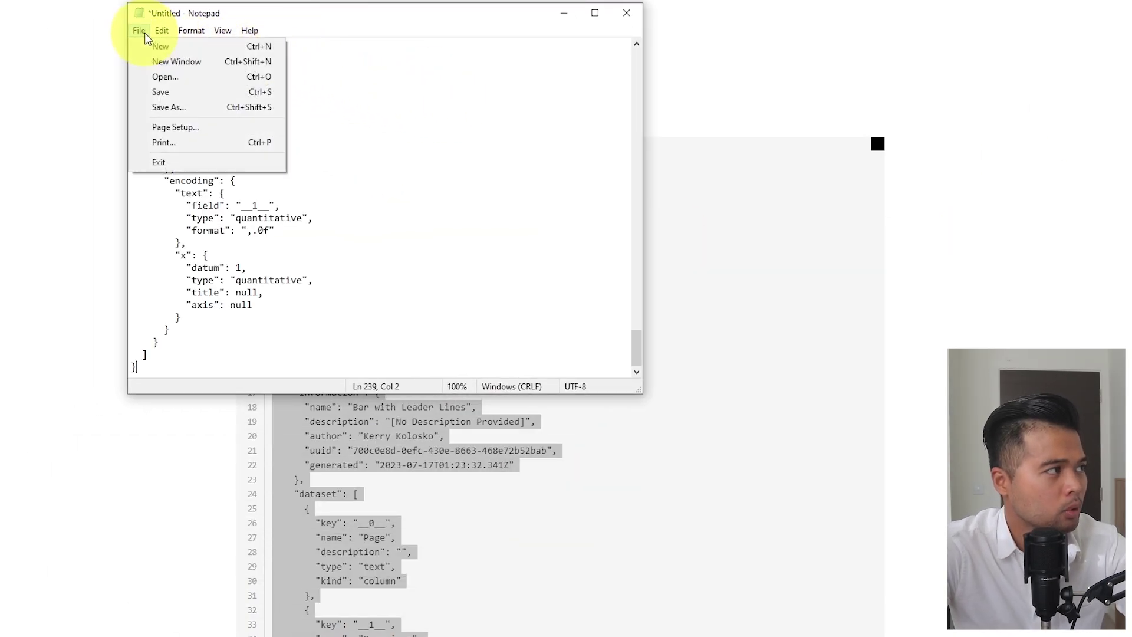
pyautogui.click(167, 92)
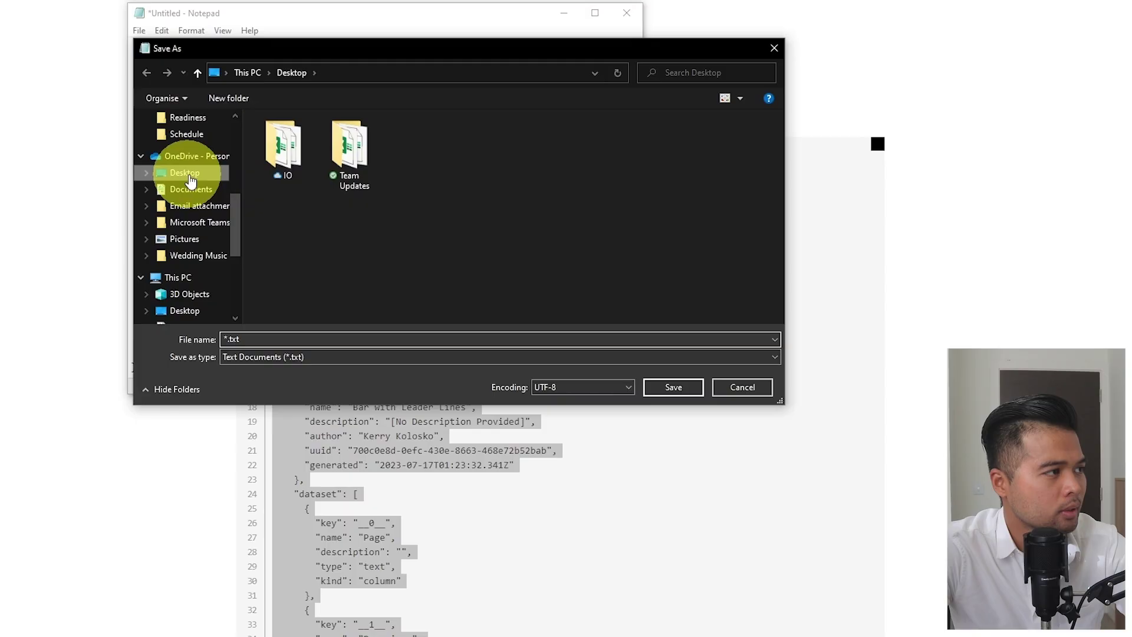
pyautogui.click(190, 178)
pyautogui.click(383, 338)
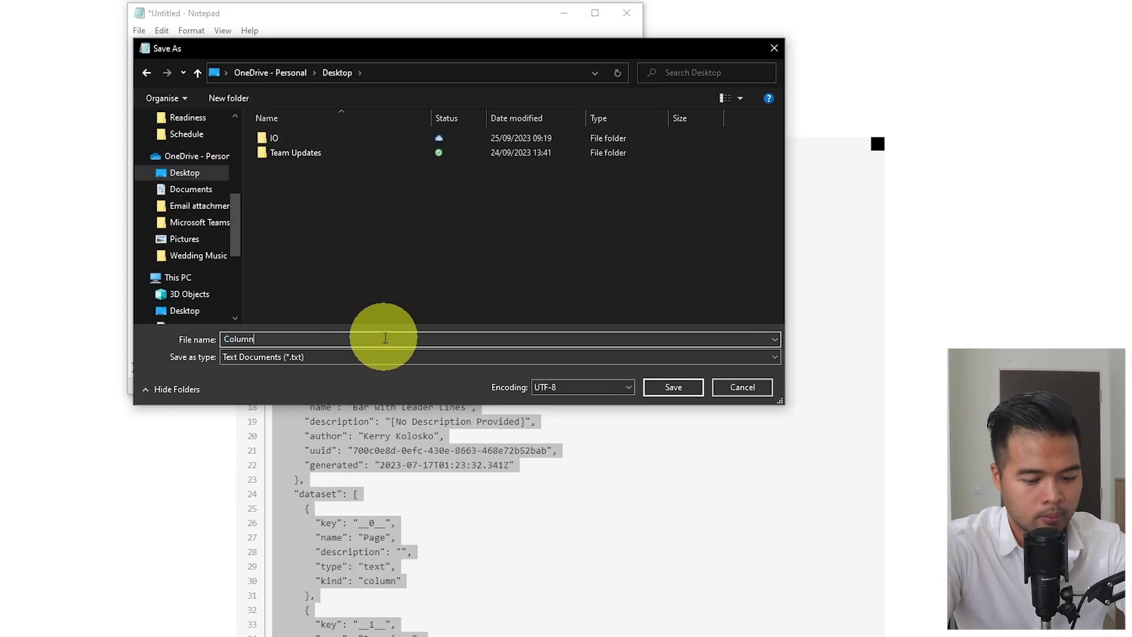
pyautogui.write('Column.json')
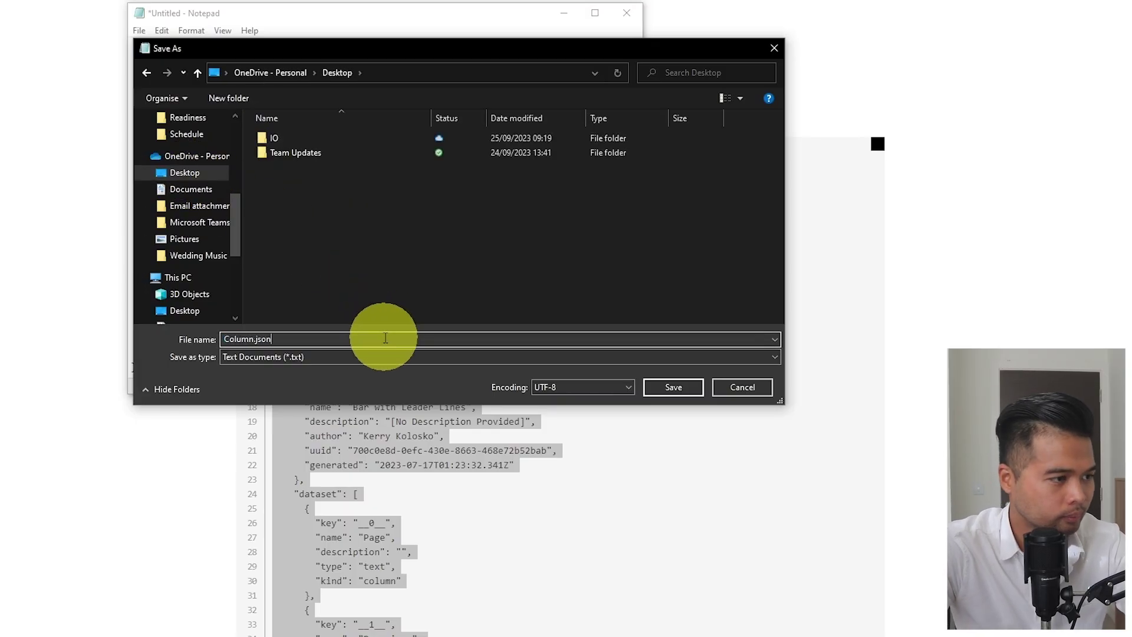
pyautogui.click(659, 382)
pyautogui.click(613, 24)
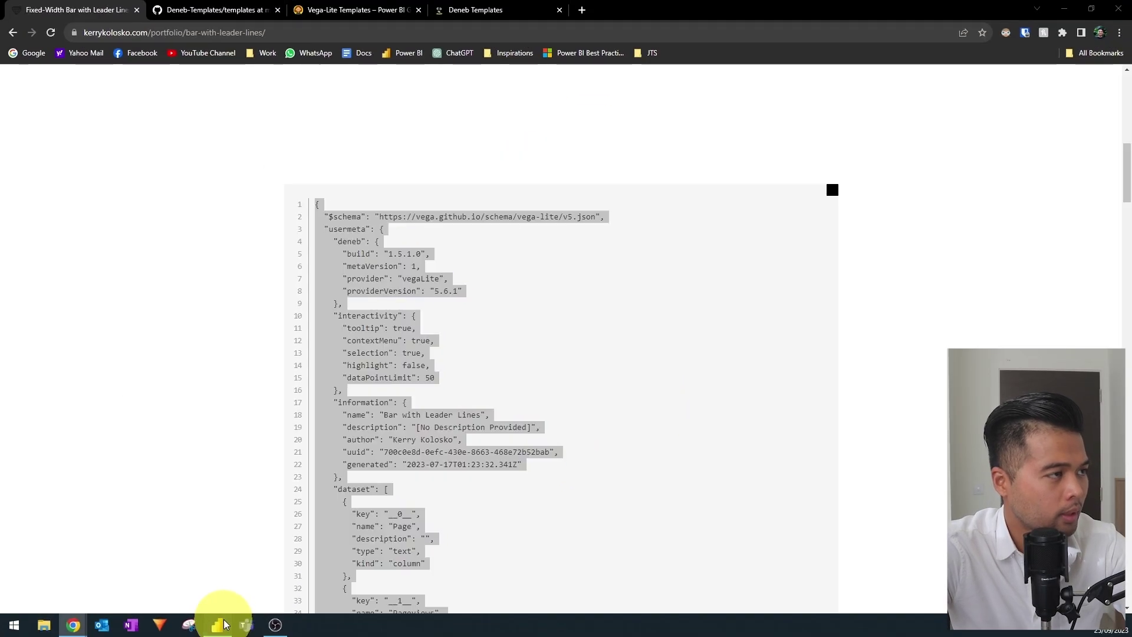
# Return to the report canvas and move the existing bar chart to the left side.
pyautogui.click(218, 624)
pyautogui.click(67, 120)
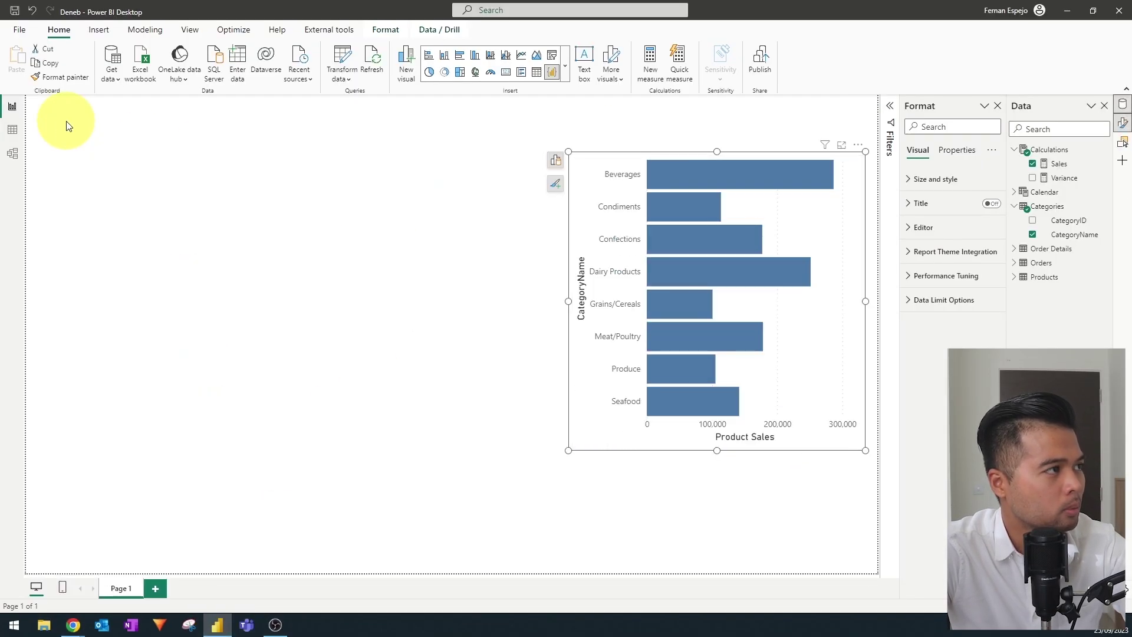
pyautogui.moveTo(822, 153); pyautogui.dragTo(367, 185)
pyautogui.click(633, 111)
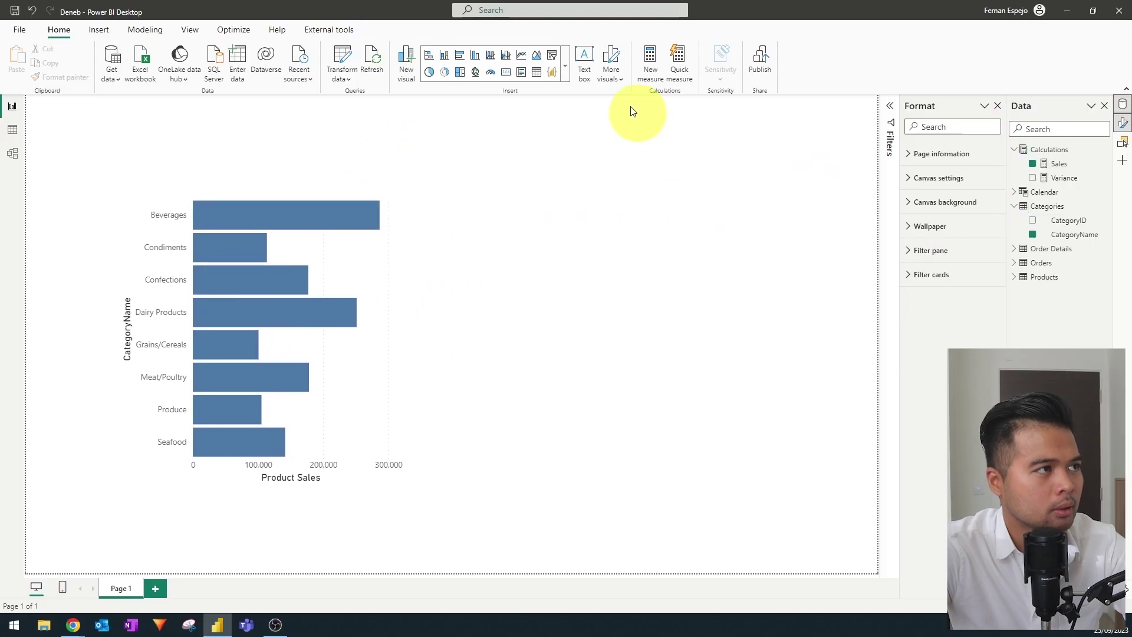
# Insert a new Deneb visual on the right, enlarge it, and feed it CategoryName and Sales.
pyautogui.click(551, 72)
pyautogui.moveTo(608, 197); pyautogui.dragTo(740, 177)
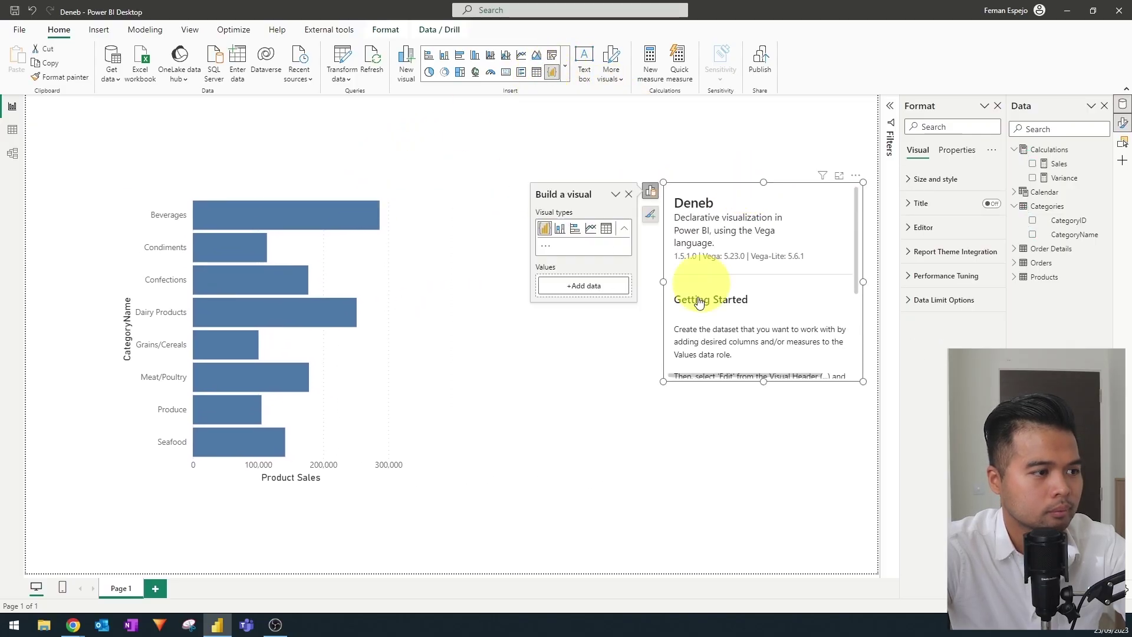
pyautogui.moveTo(662, 392); pyautogui.dragTo(526, 461)
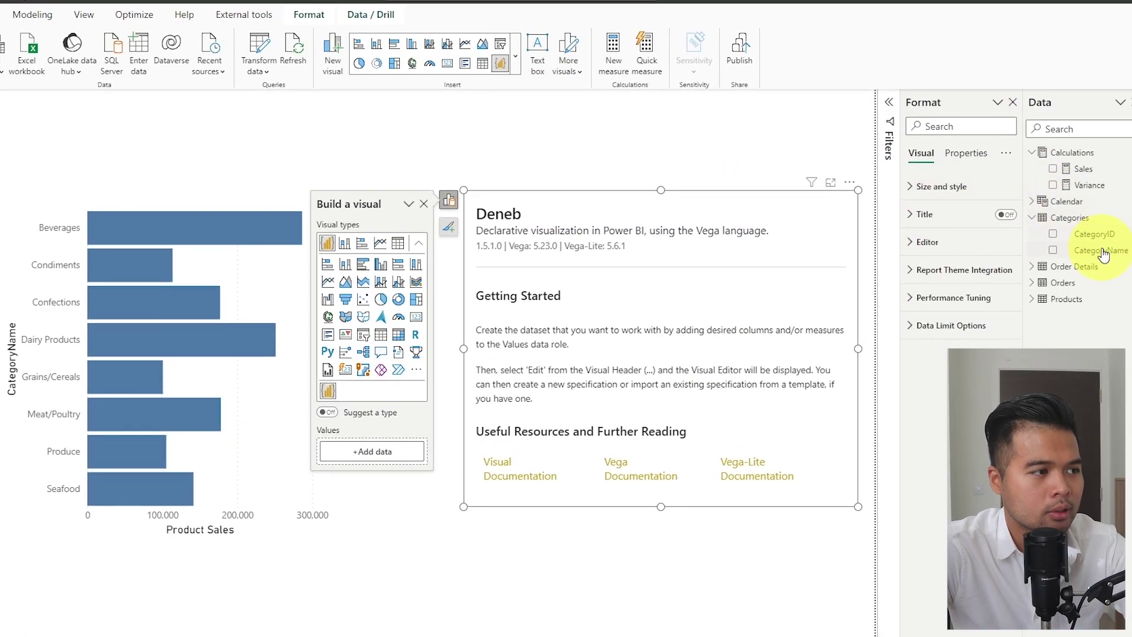
pyautogui.moveTo(1087, 250); pyautogui.dragTo(406, 454)
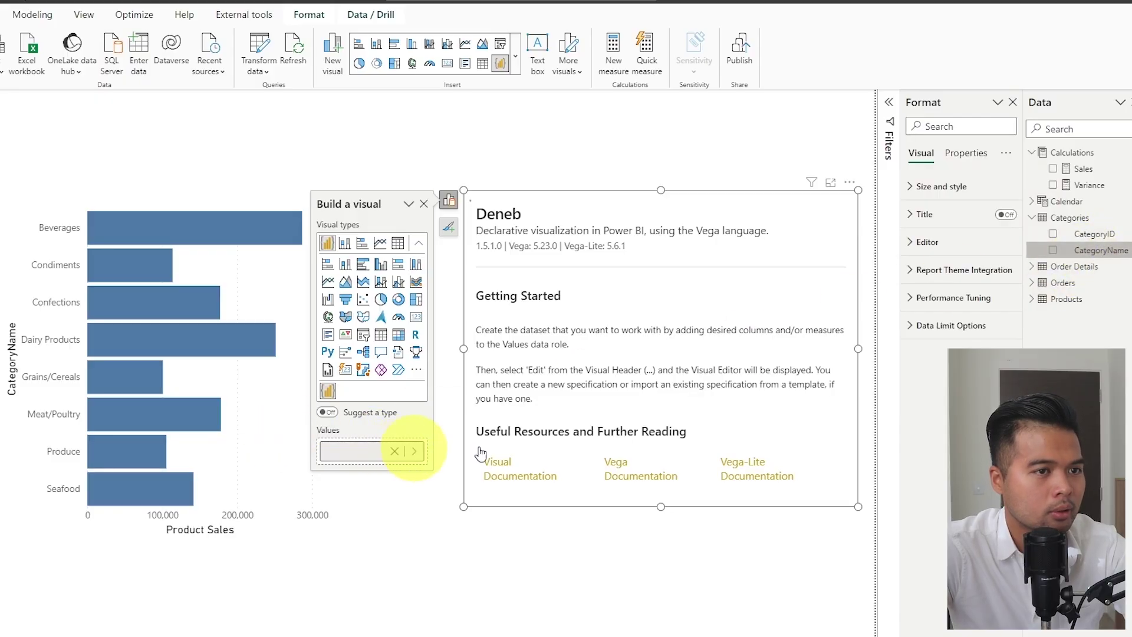
pyautogui.moveTo(1067, 174); pyautogui.dragTo(419, 477)
pyautogui.click(849, 183)
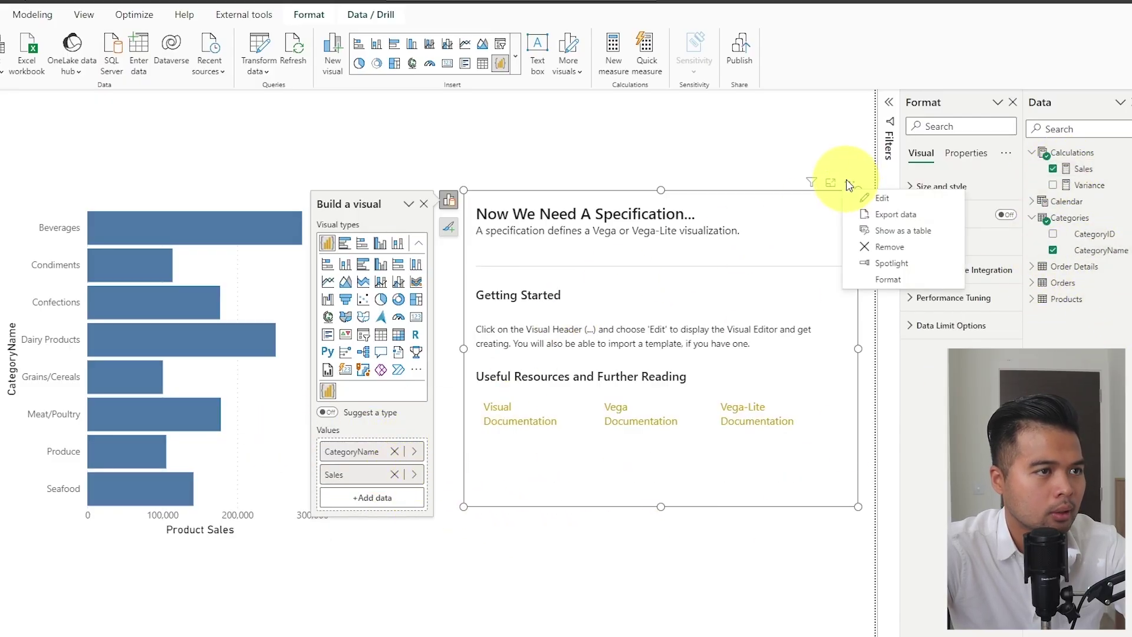
# In the Deneb editor, import the Column JSON template file.
pyautogui.click(880, 198)
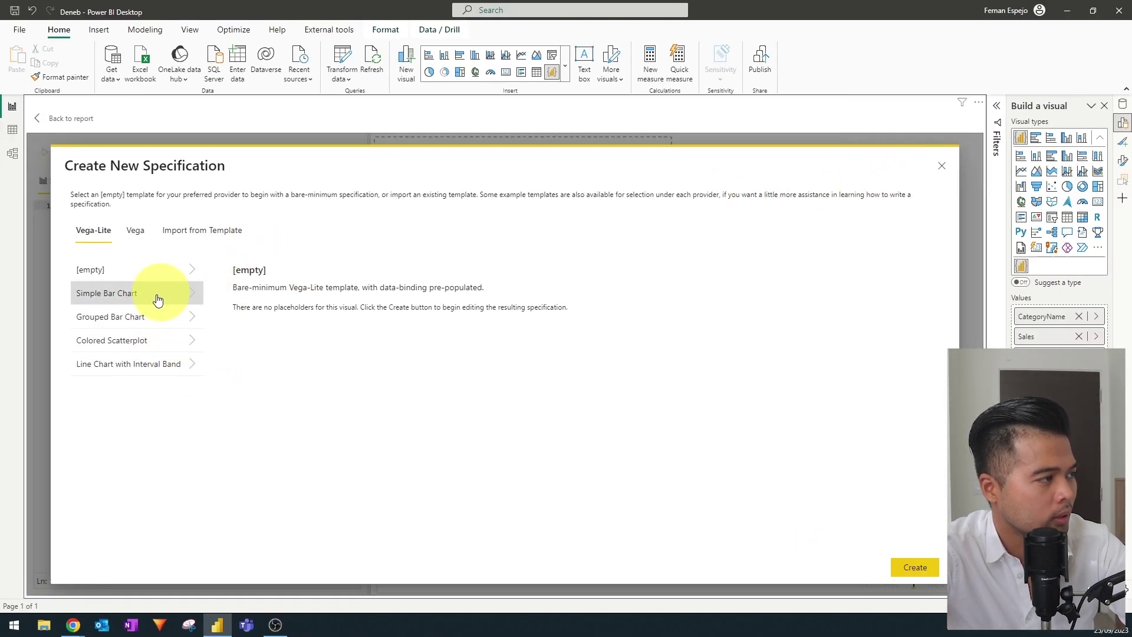
pyautogui.click(199, 232)
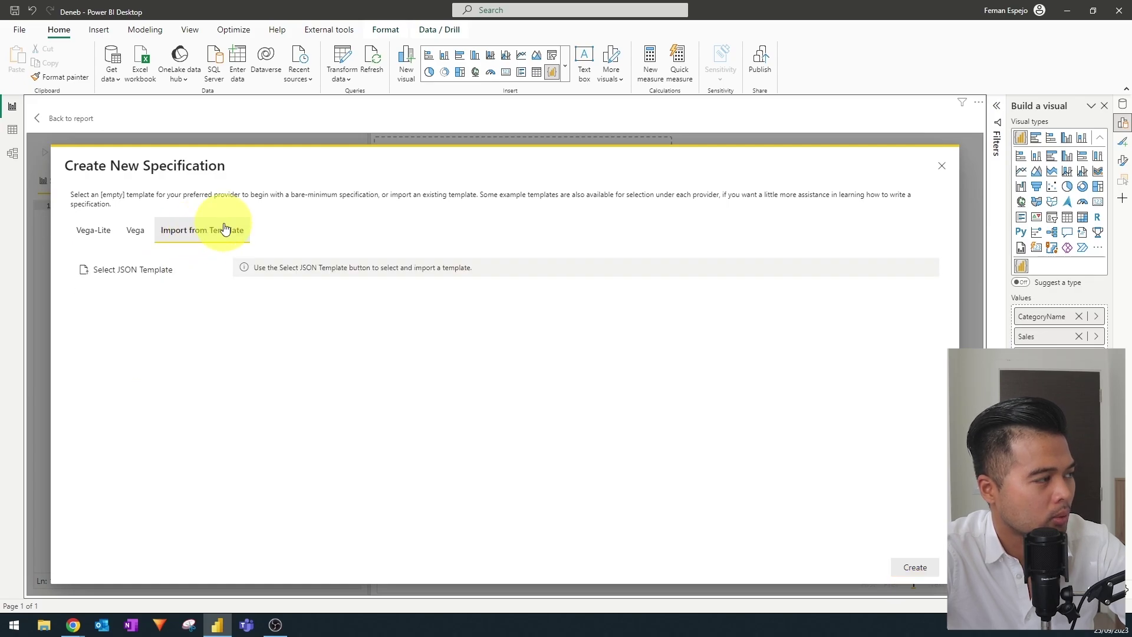
pyautogui.click(160, 277)
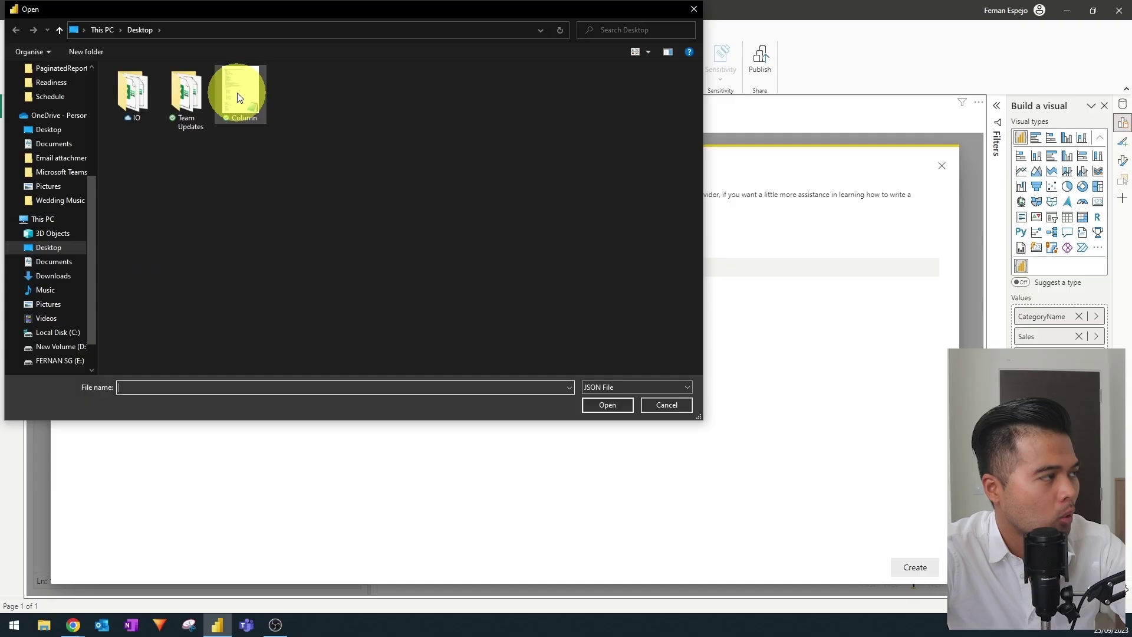
pyautogui.click(239, 97)
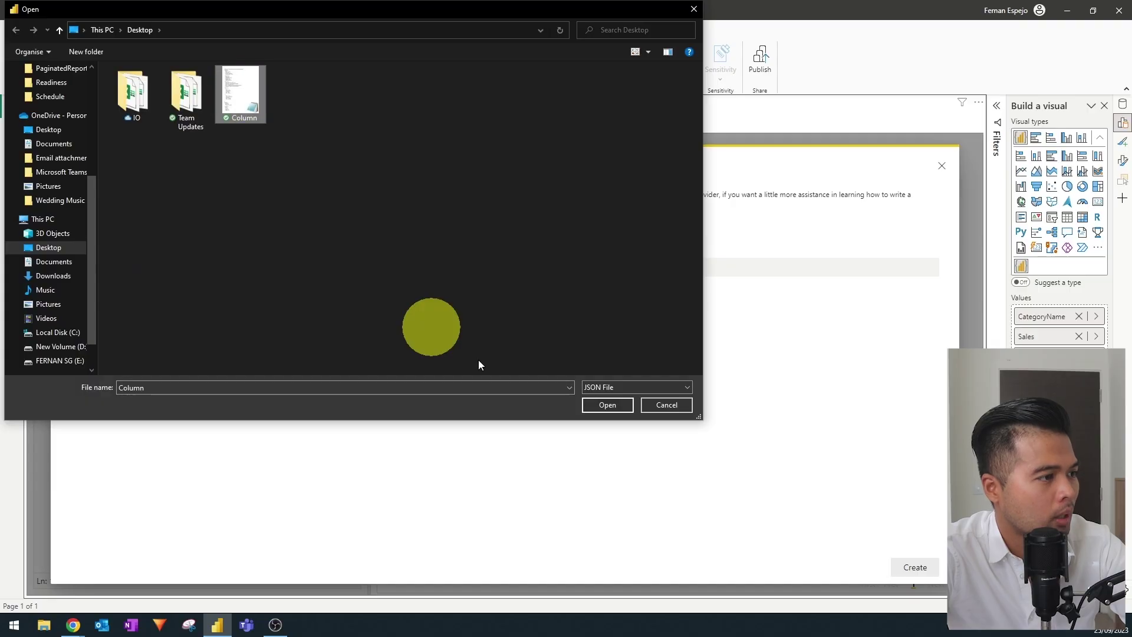
pyautogui.click(608, 405)
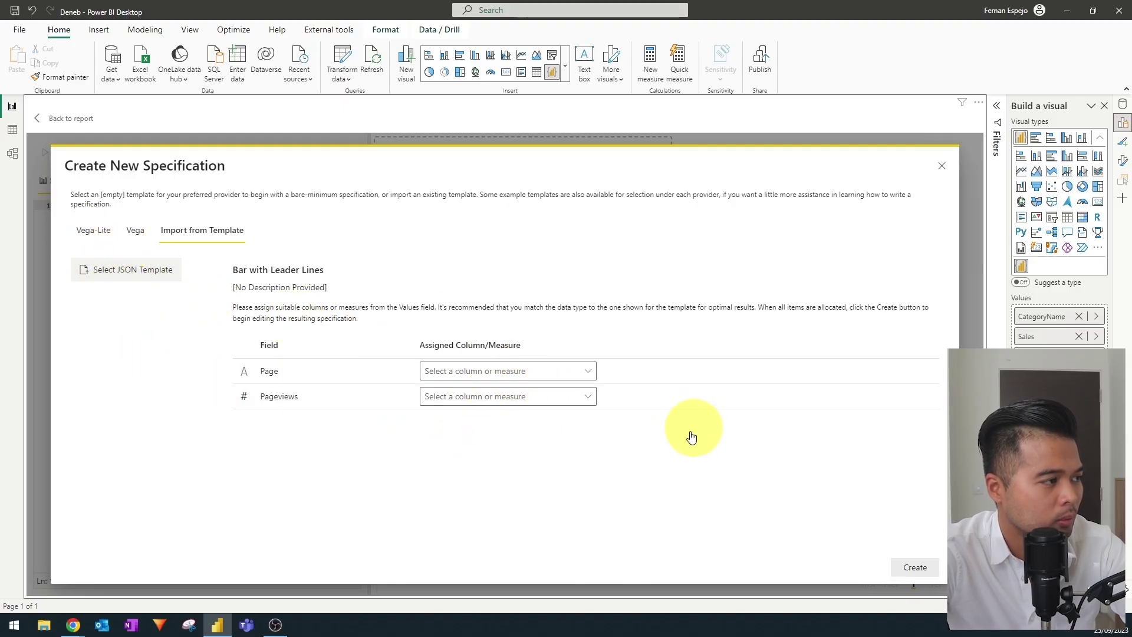
# Map the template's Page to CategoryName and Pageviews to Sales, then create the visual.
pyautogui.click(577, 375)
pyautogui.click(507, 394)
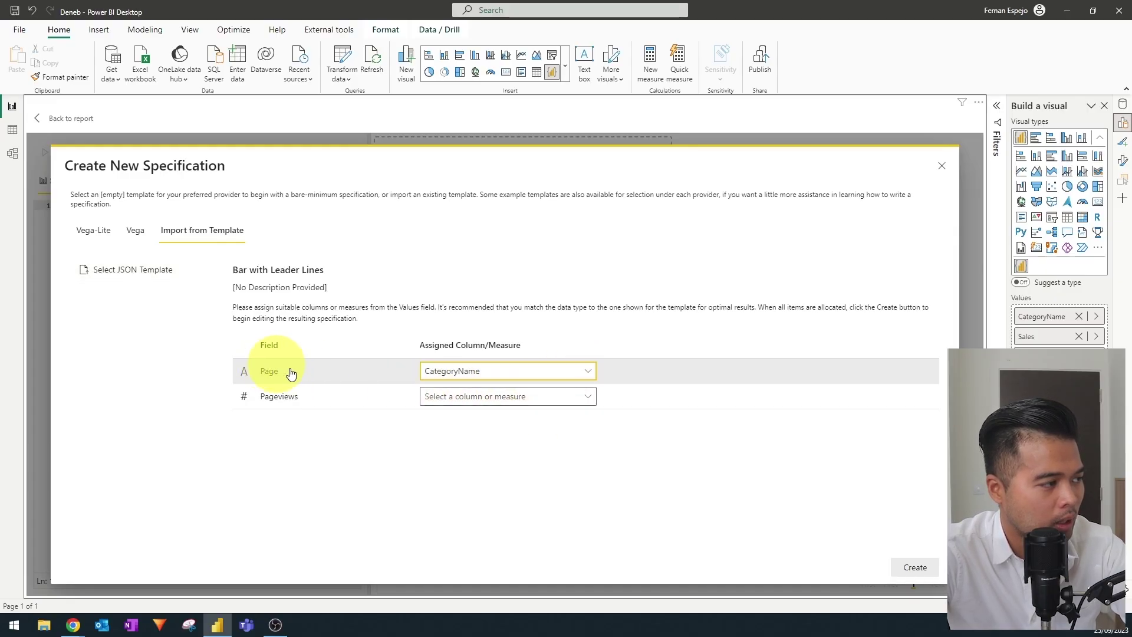
pyautogui.click(450, 397)
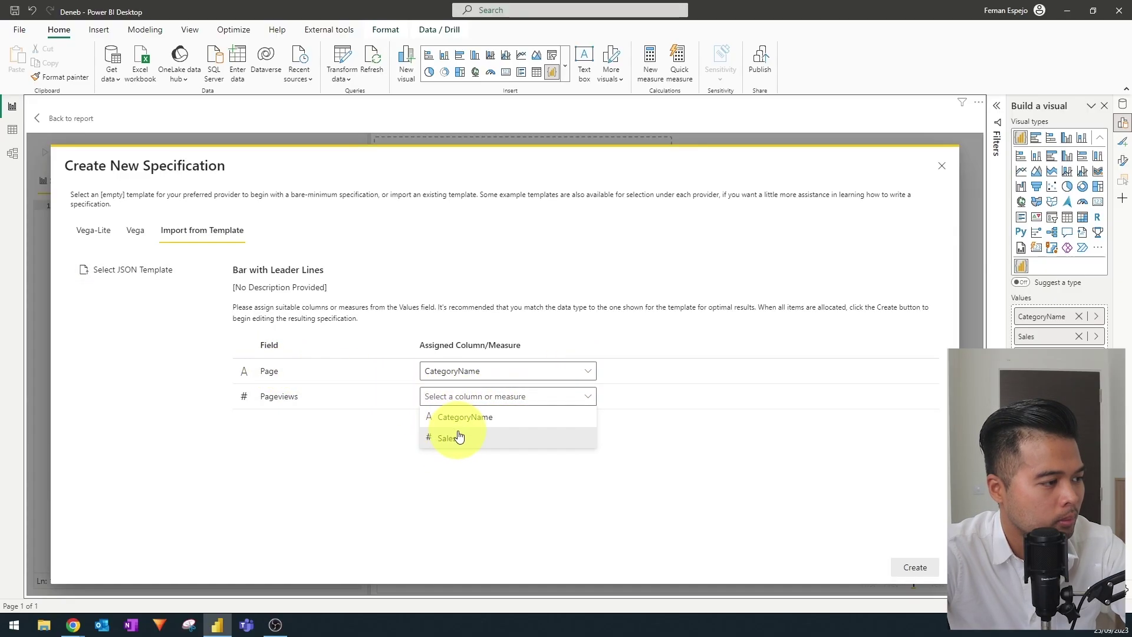
pyautogui.click(459, 436)
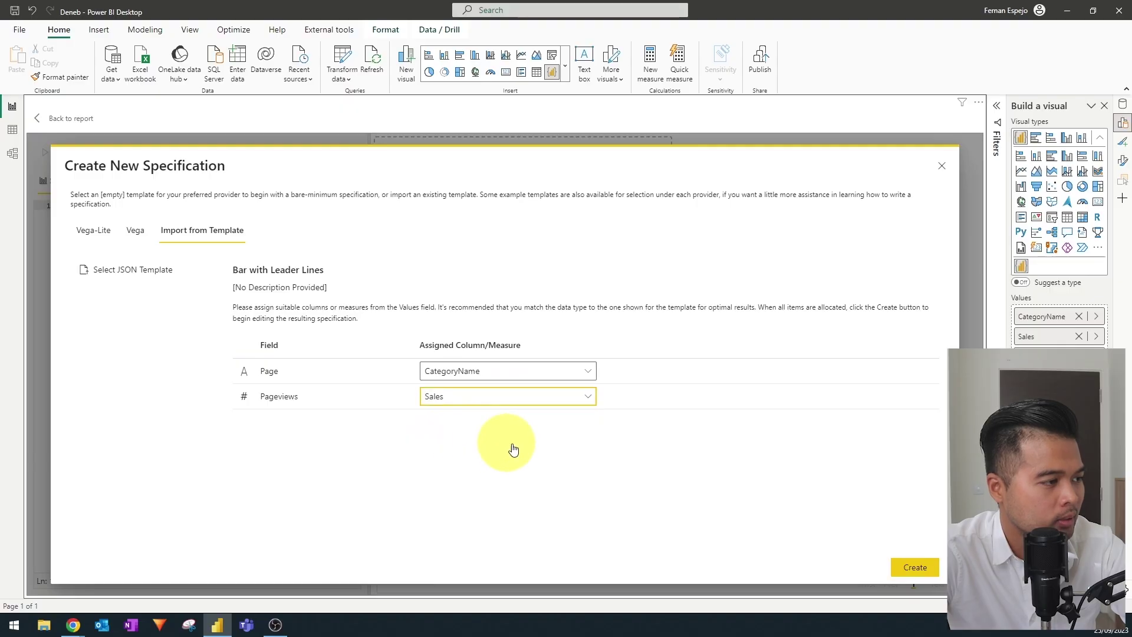
pyautogui.click(915, 567)
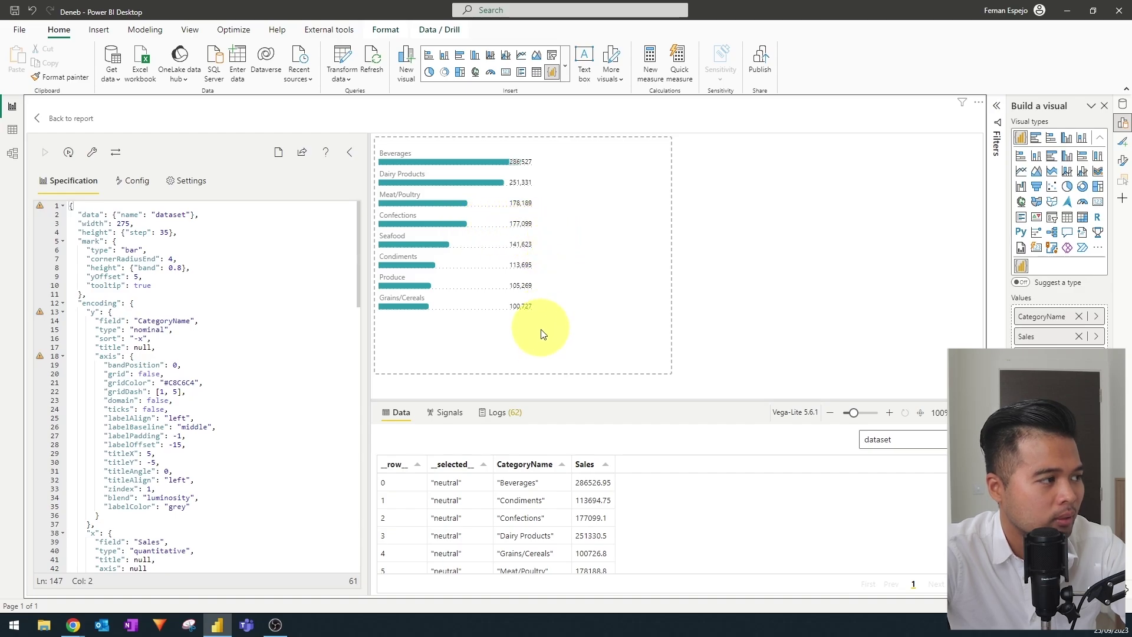
# Go back from the Deneb editor to the report with the new leader-line bar chart.
pyautogui.click(89, 119)
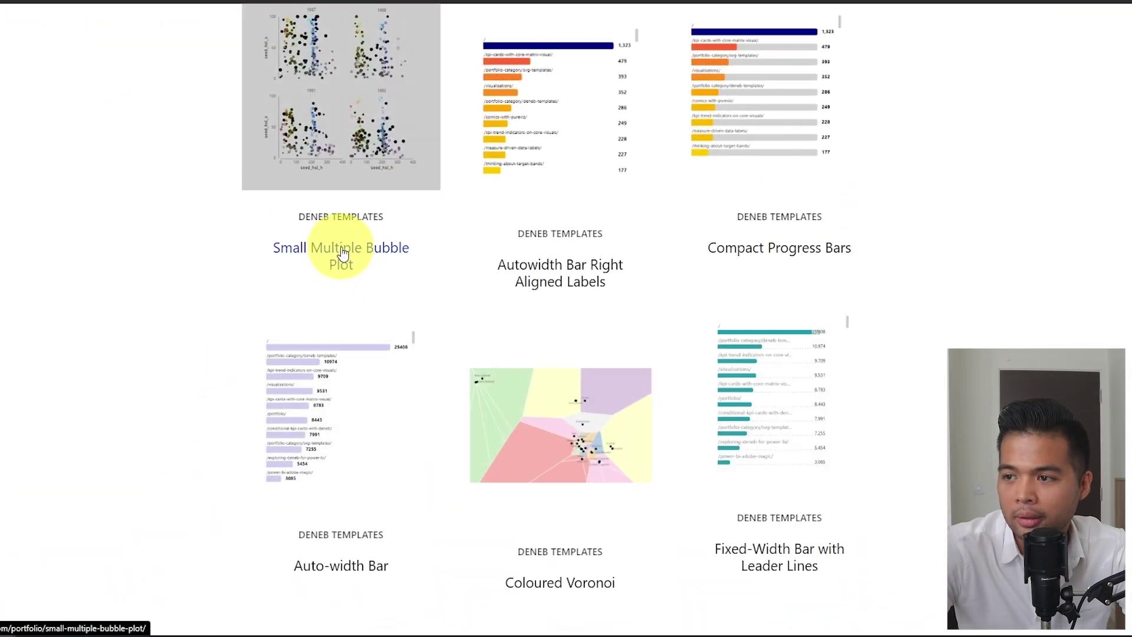
# Scroll the Deneb Templates gallery and open the Bubble Histogram template page.
pyautogui.scroll(-8, 343, 253)
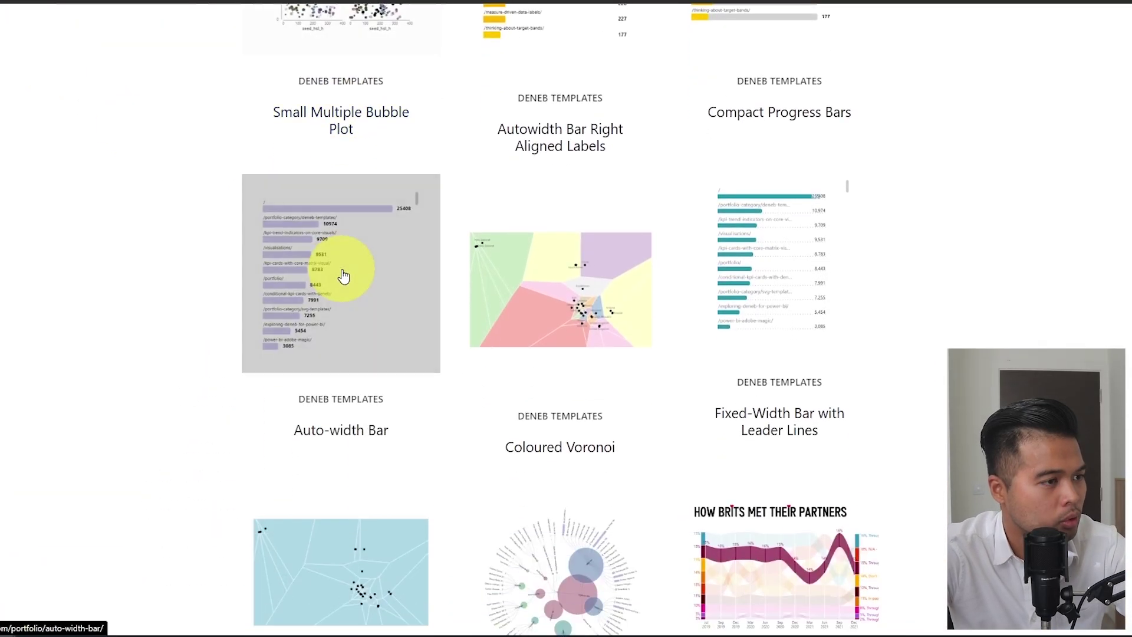
pyautogui.scroll(-2, 343, 276)
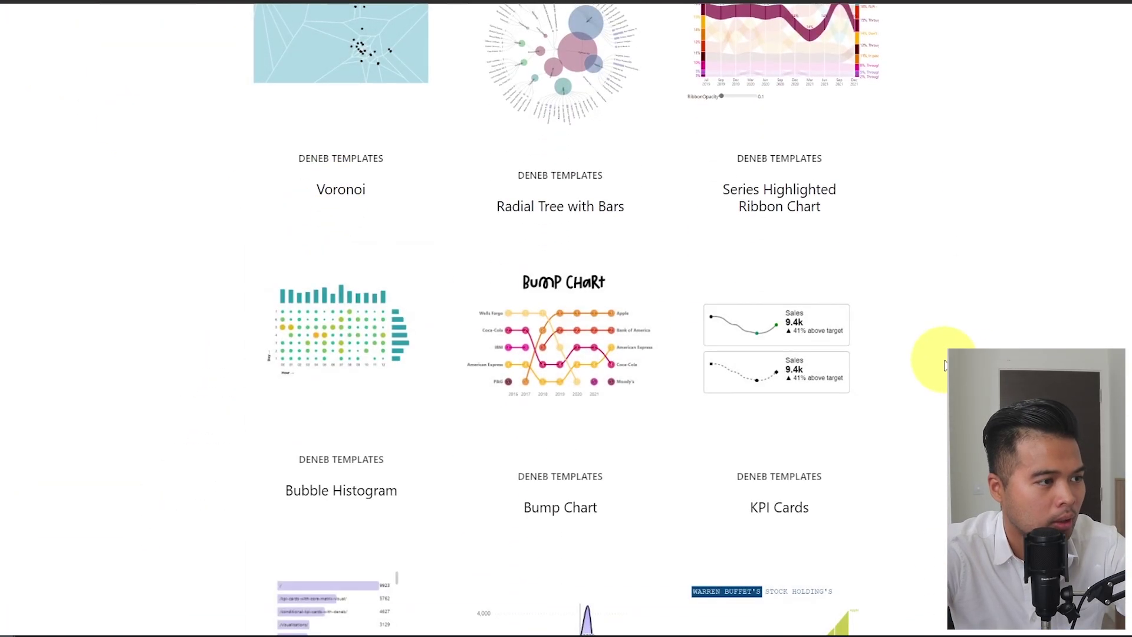
pyautogui.scroll(-1, 945, 366)
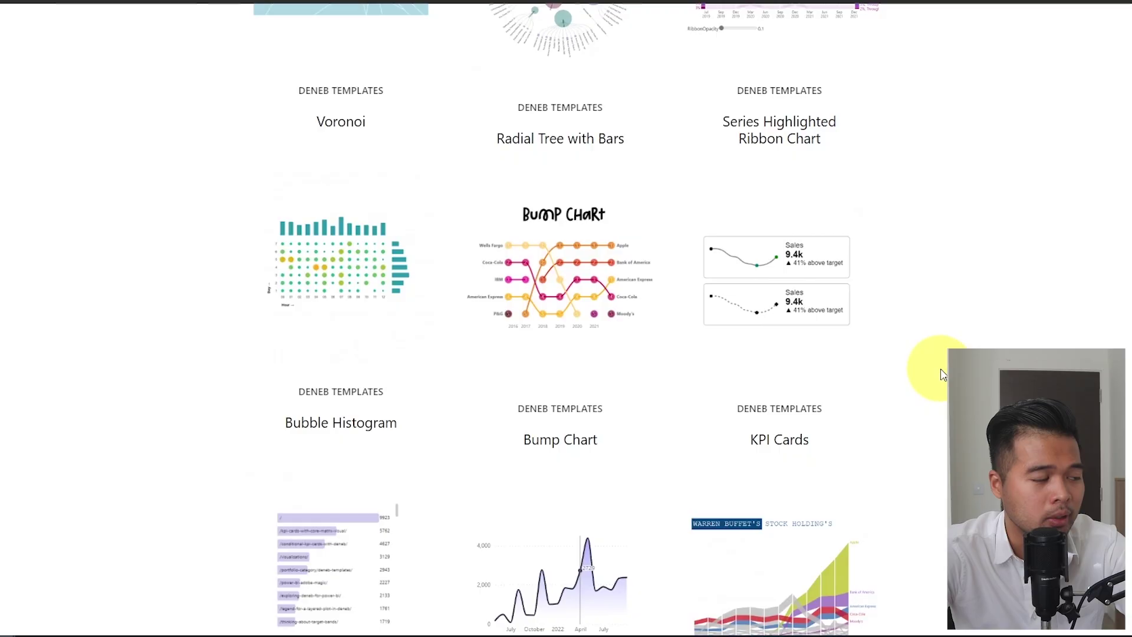
pyautogui.click(331, 287)
# Copy the Bubble Histogram's JSON code block and return to the Power BI report.
pyautogui.scroll(-5, 829, 327)
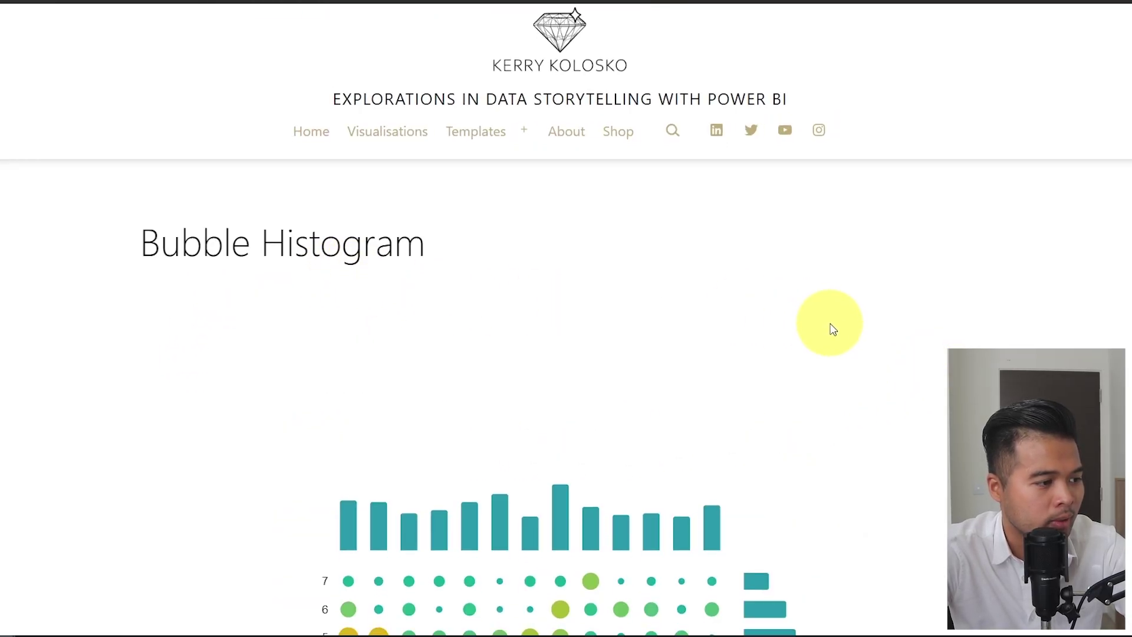
pyautogui.scroll(-1, 566, 354)
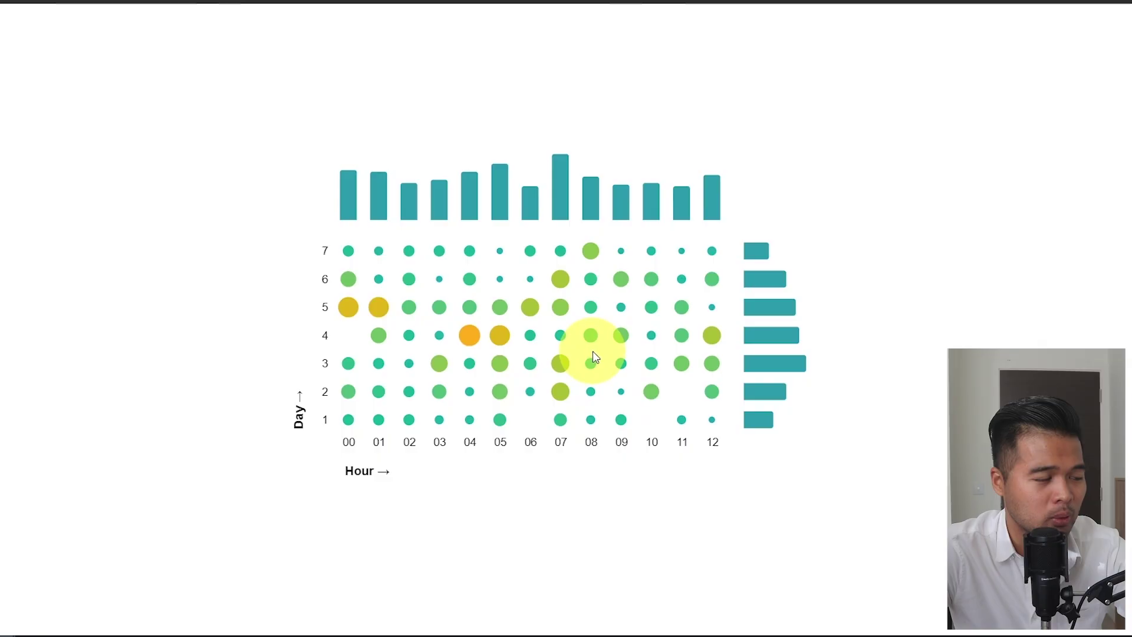
pyautogui.scroll(-5, 593, 352)
pyautogui.scroll(-5, 594, 354)
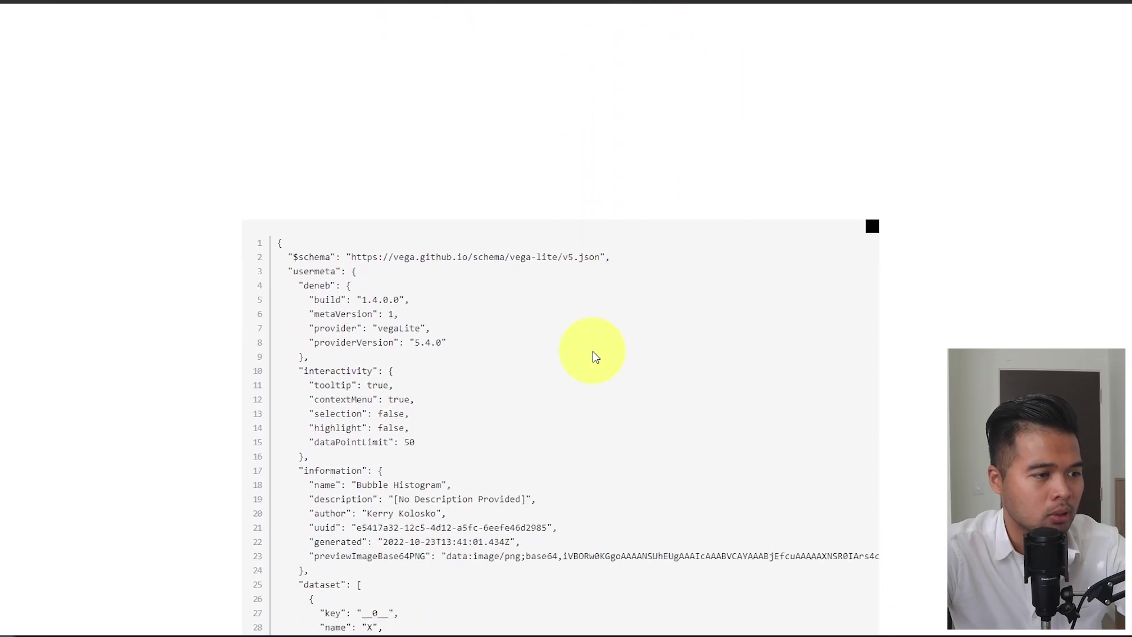
pyautogui.click(873, 230)
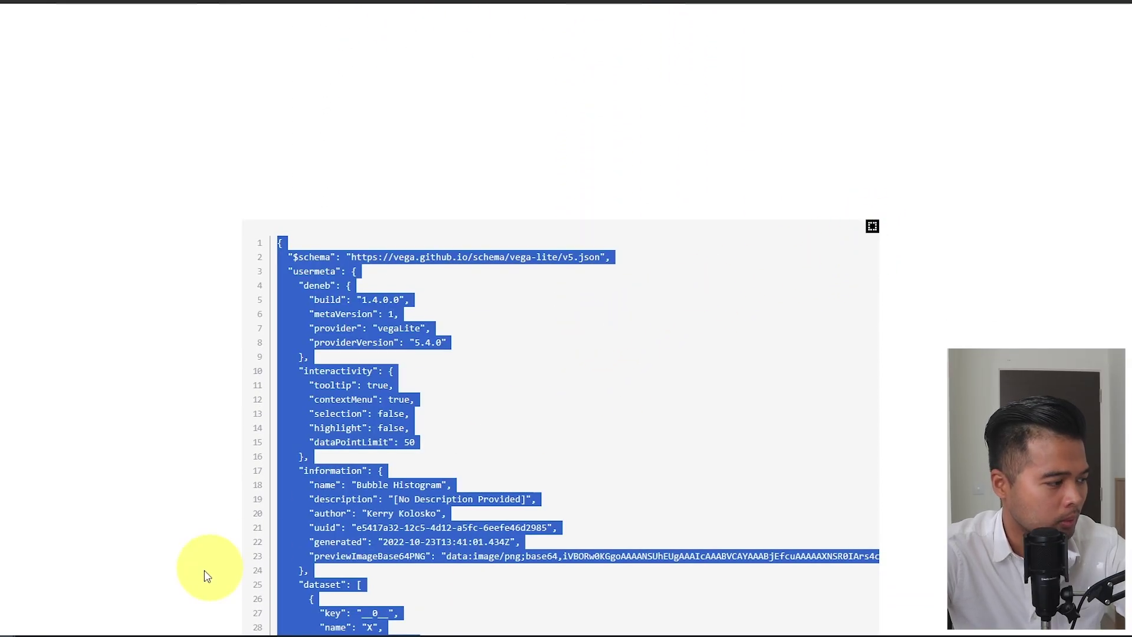
pyautogui.click(171, 632)
# Move the Deneb bar chart to the top-left of the page and make it shorter.
pyautogui.click(242, 149)
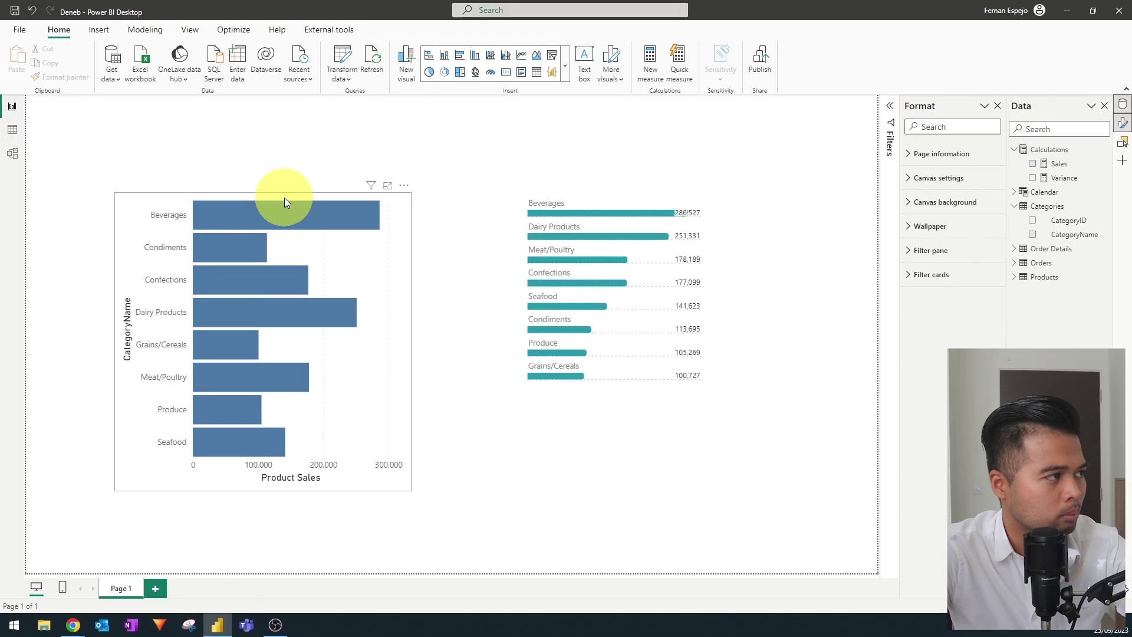
pyautogui.click(203, 194)
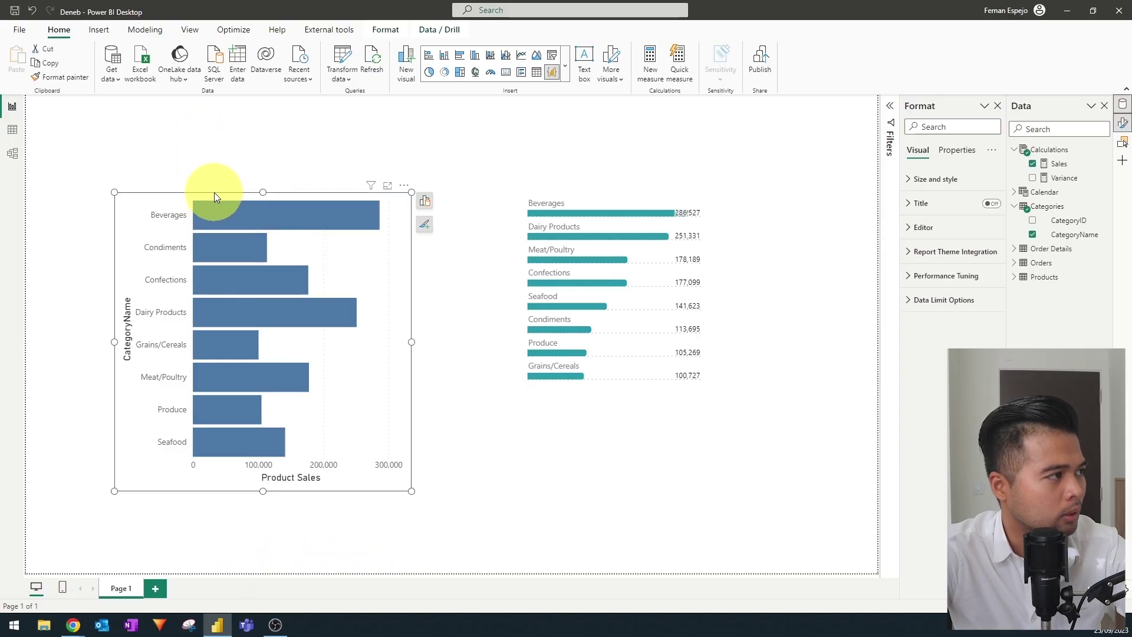
pyautogui.moveTo(214, 193); pyautogui.dragTo(124, 95)
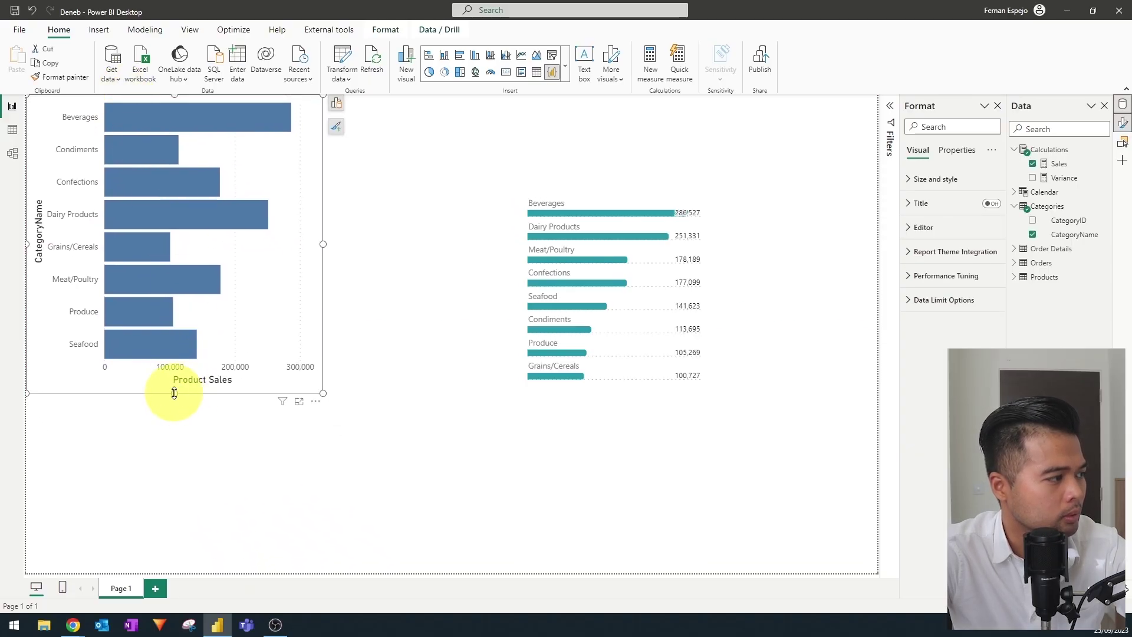
pyautogui.moveTo(173, 393); pyautogui.dragTo(174, 327)
# Place the teal category bars under it, shrink them, and add a new empty Deneb visual.
pyautogui.click(592, 187)
pyautogui.moveTo(592, 187); pyautogui.dragTo(74, 339)
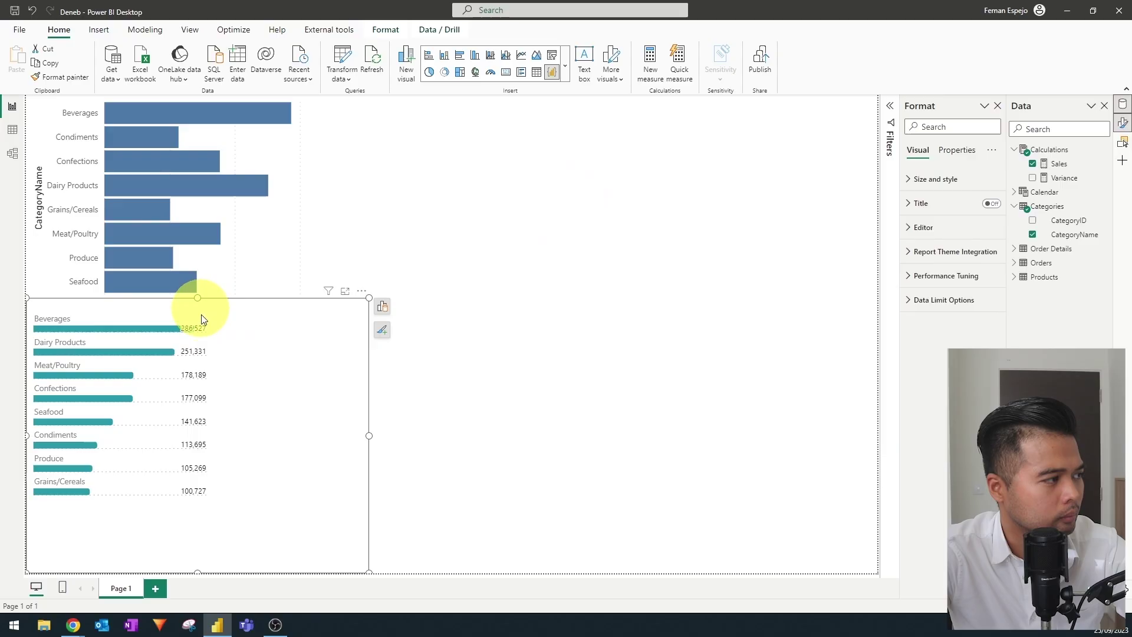
pyautogui.moveTo(198, 298); pyautogui.dragTo(198, 327)
pyautogui.click(658, 253)
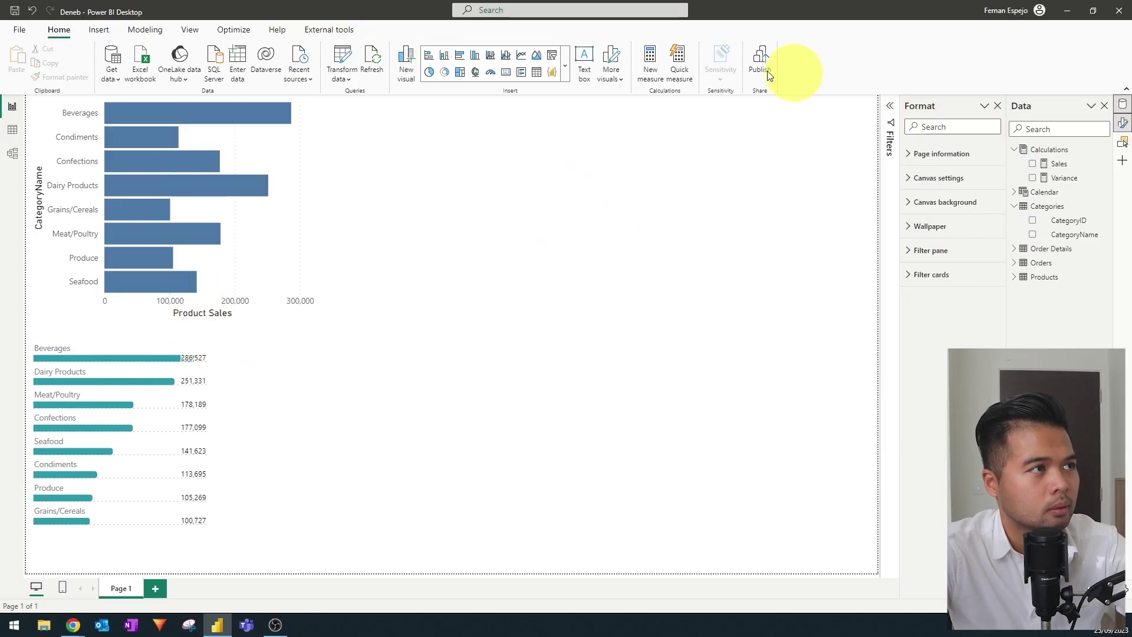
pyautogui.click(551, 73)
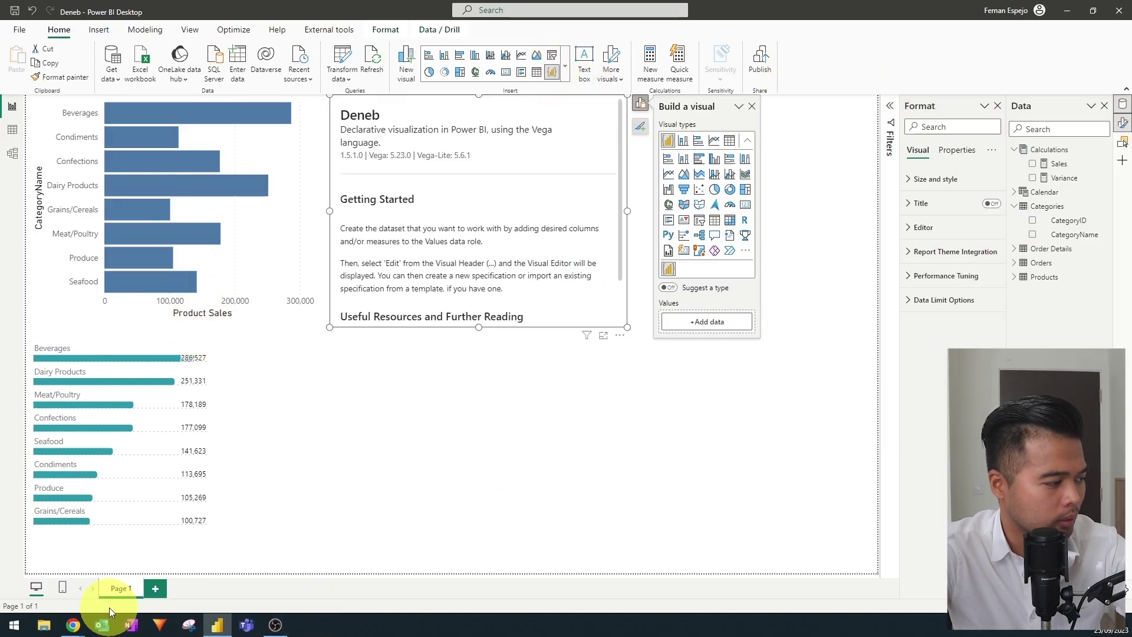
# Paste the Bubble Histogram code into Notepad, save it as Histogram.json on the Desktop, and close.
pyautogui.click(209, 607)
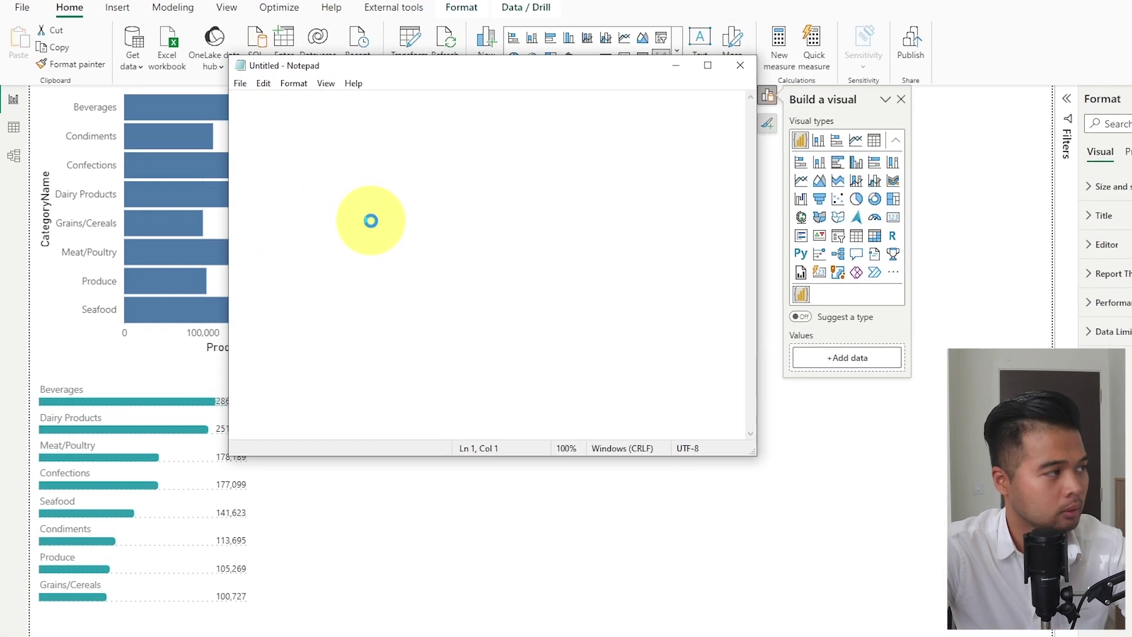
pyautogui.hotkey('ctrl', 'v')
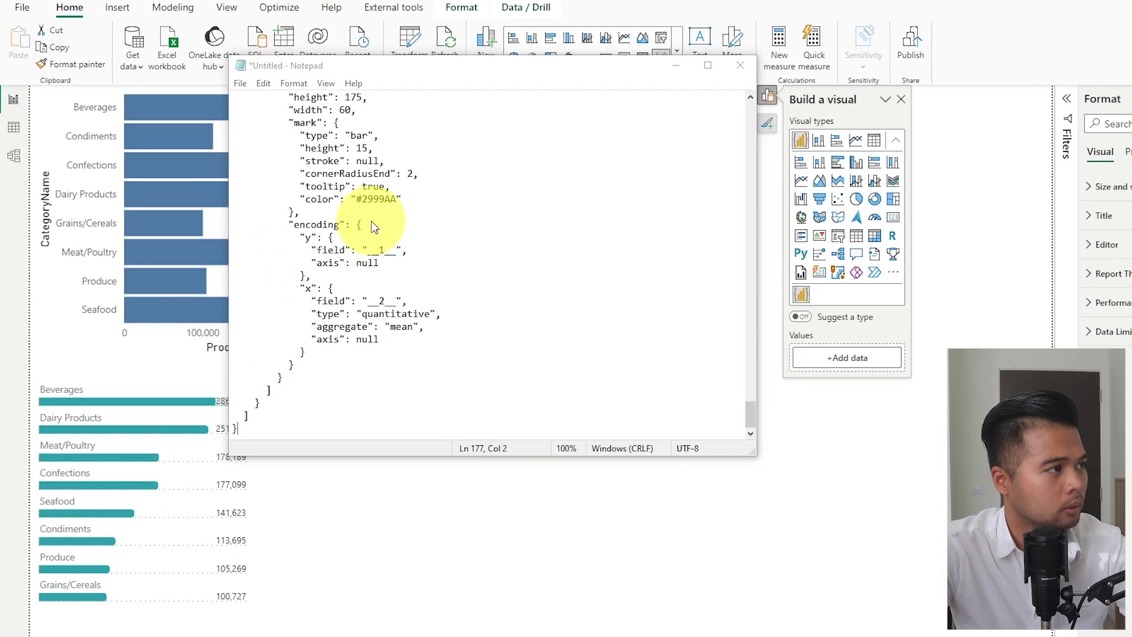
pyautogui.hotkey('ctrl', 's')
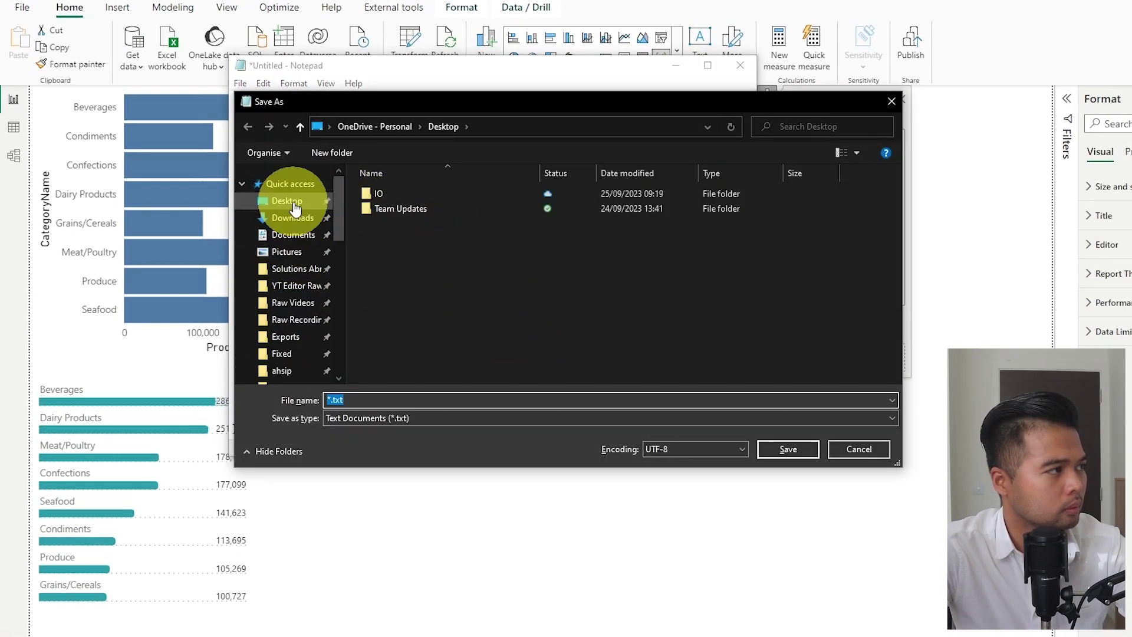
pyautogui.click(295, 206)
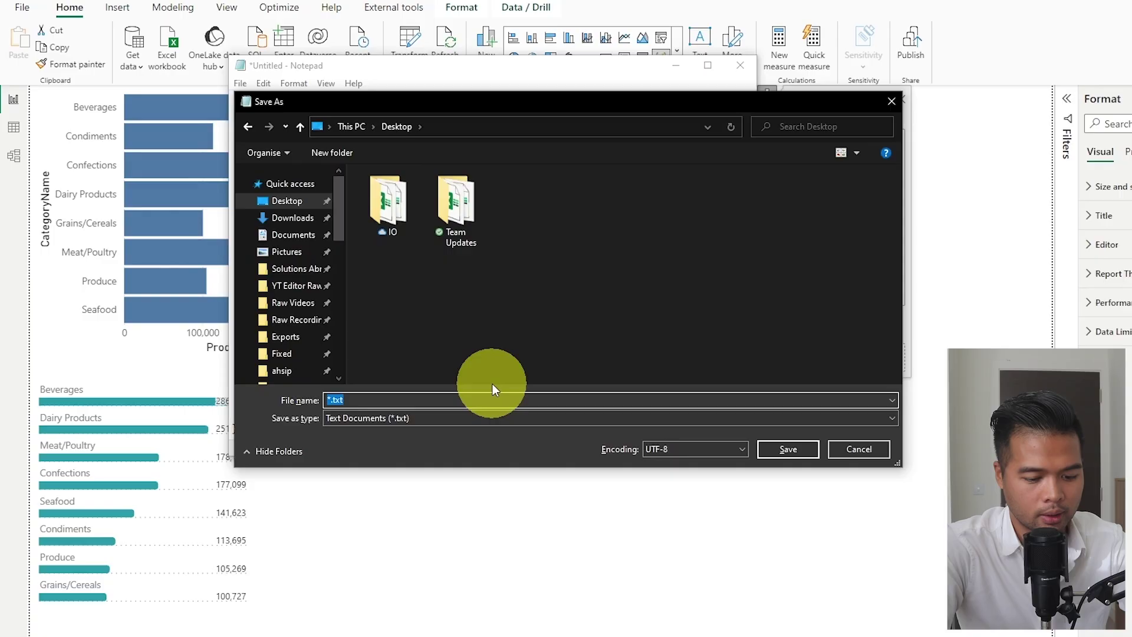
pyautogui.write('Histogram.j')
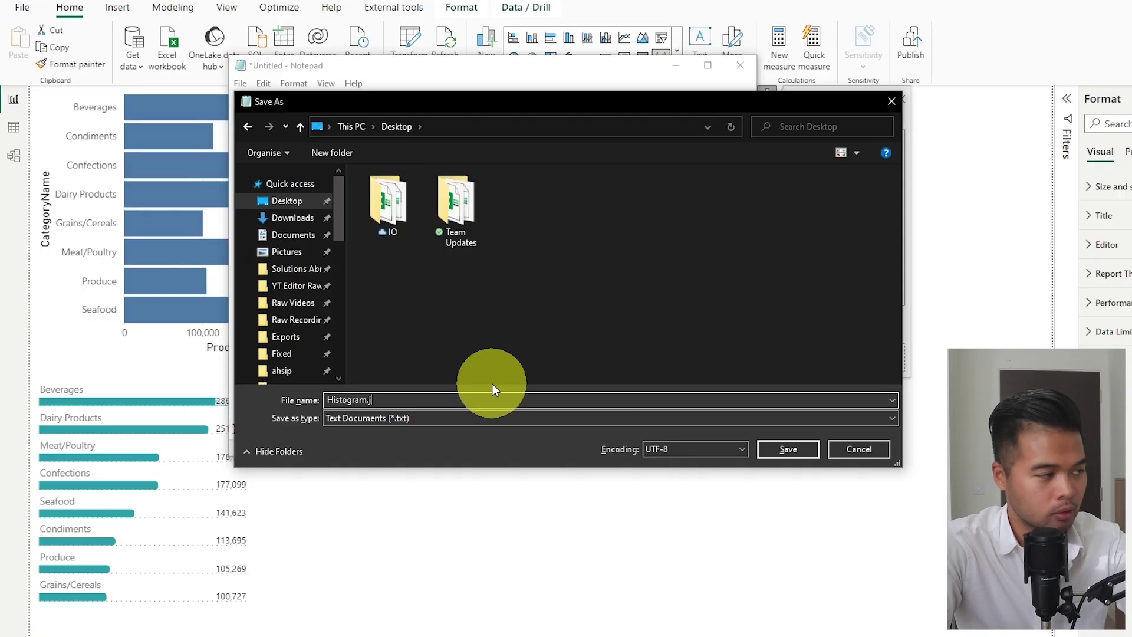
pyautogui.write('son')
pyautogui.press('Return')
pyautogui.click(740, 65)
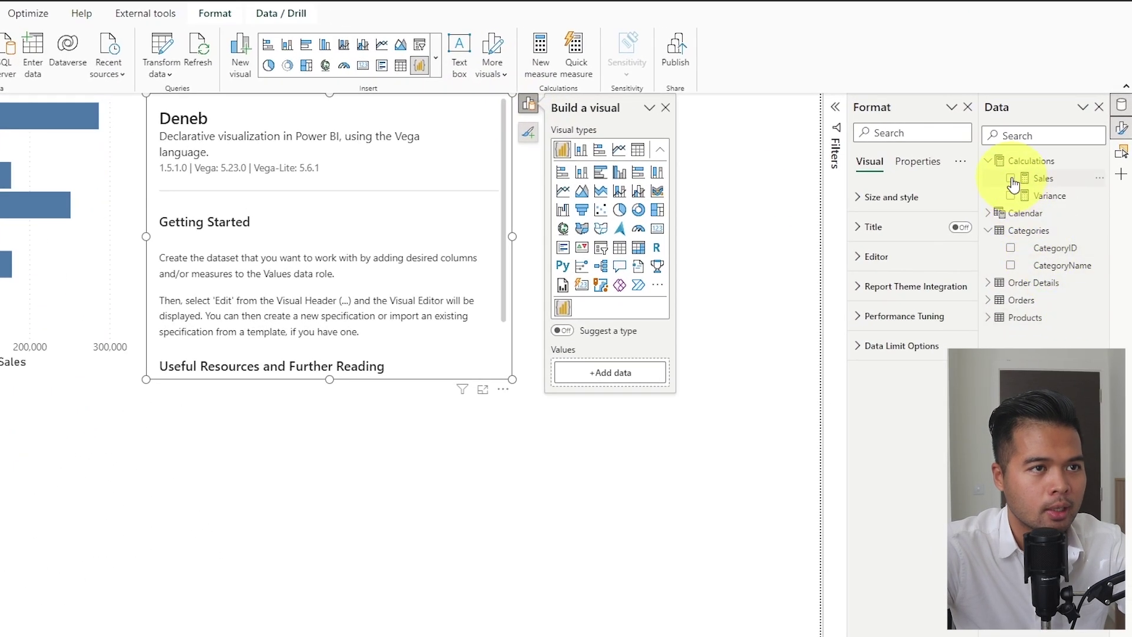
# Give the new Deneb visual the Sales, Month Number and Day of Week fields.
pyautogui.click(1011, 179)
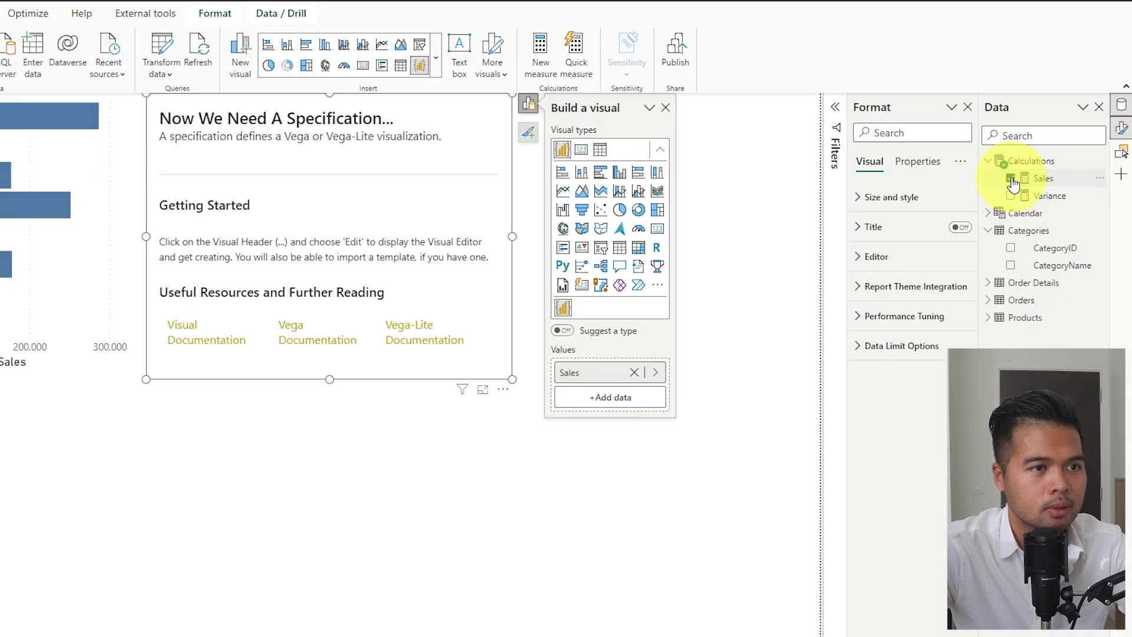
pyautogui.click(993, 214)
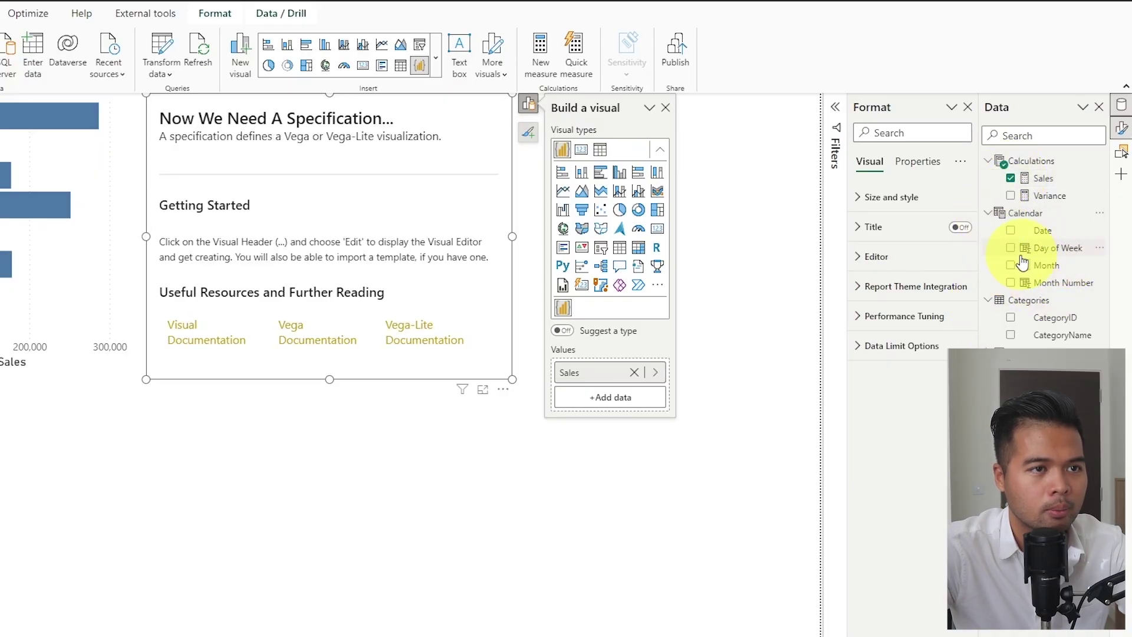
pyautogui.click(1011, 284)
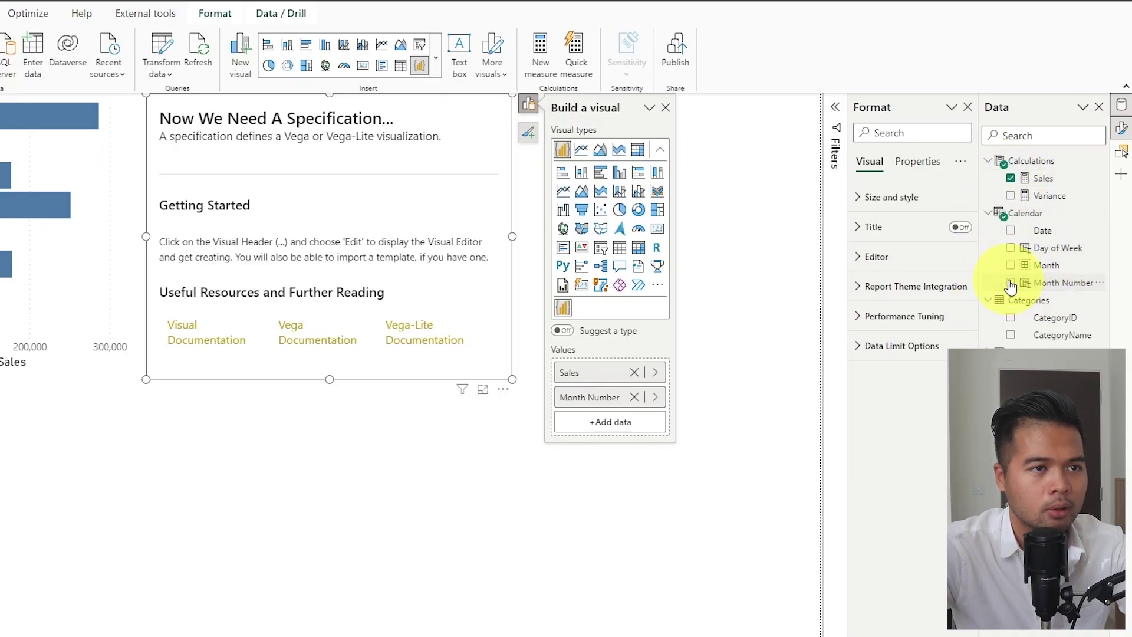
pyautogui.click(1012, 249)
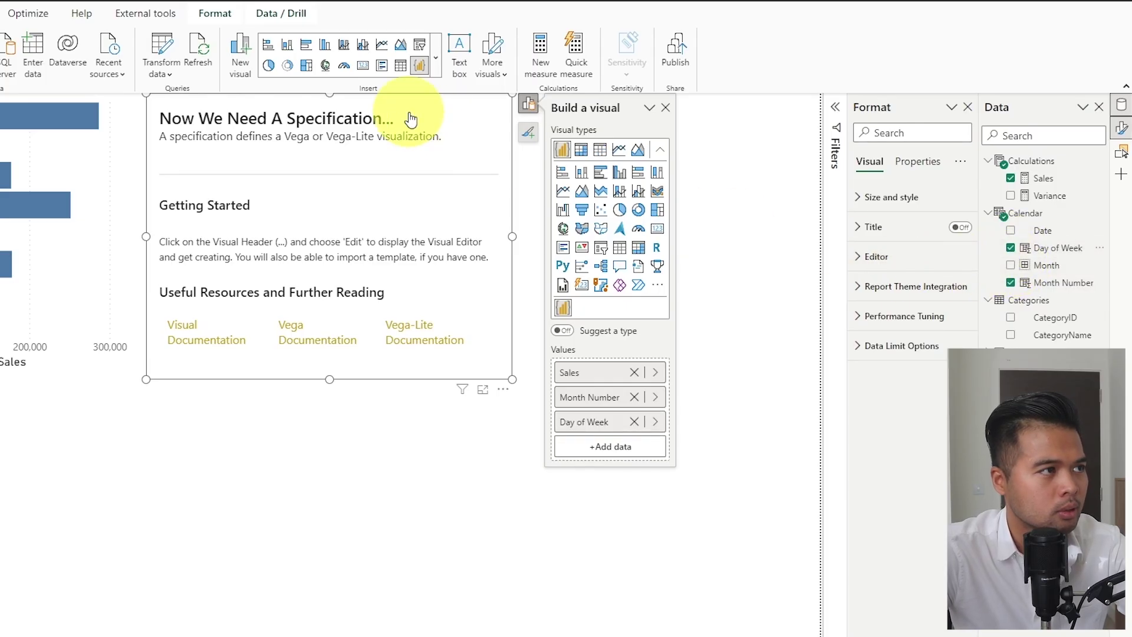
# Open the visual's Deneb editor and start importing a JSON template file.
pyautogui.click(505, 394)
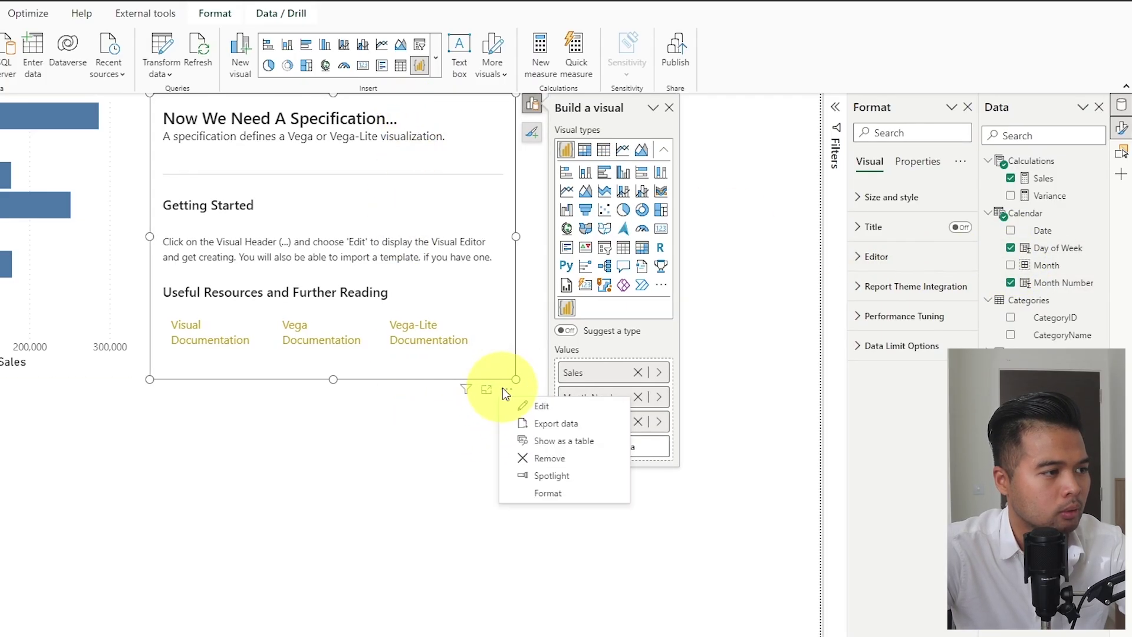
pyautogui.click(532, 404)
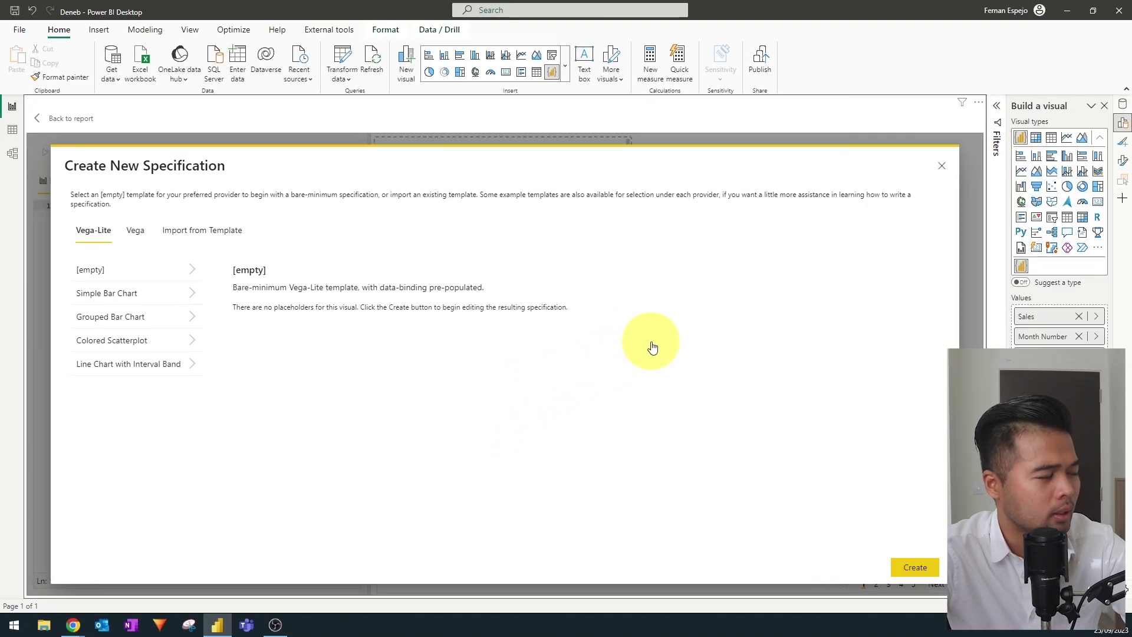
pyautogui.click(206, 232)
pyautogui.click(157, 269)
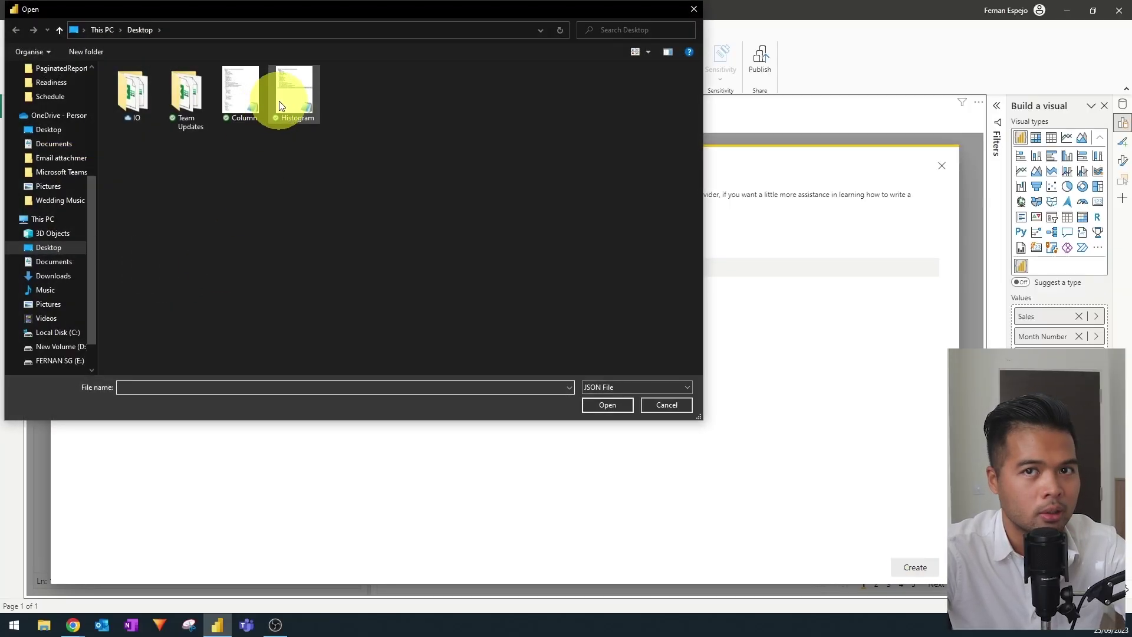
# Load the Histogram.json template and assign Sales as its Value.
pyautogui.click(289, 97)
pyautogui.click(596, 406)
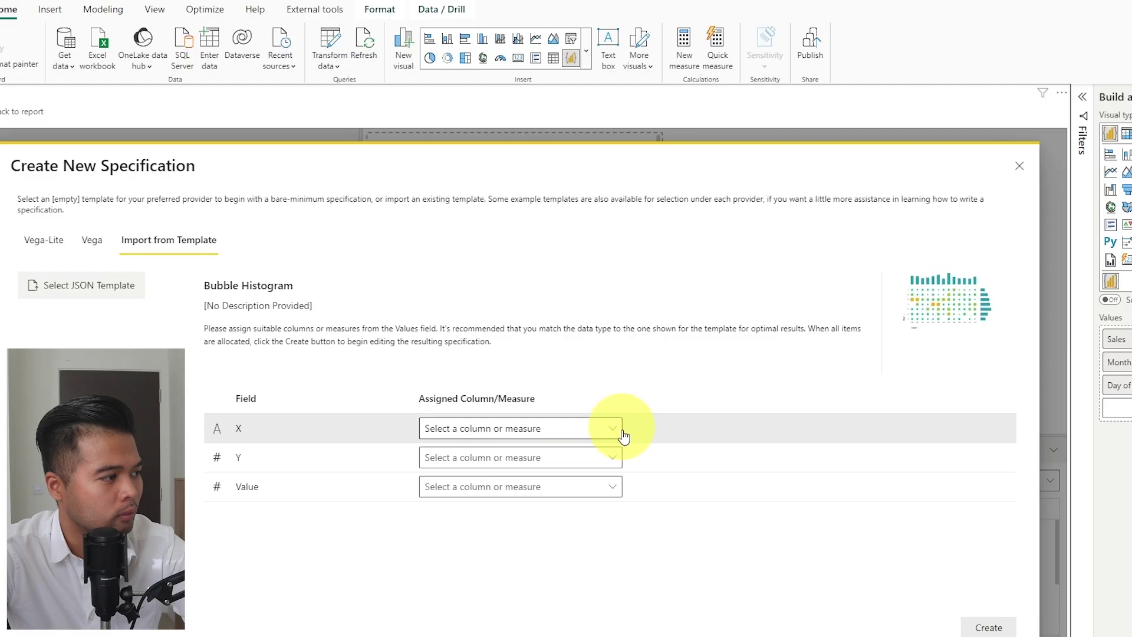
pyautogui.click(605, 432)
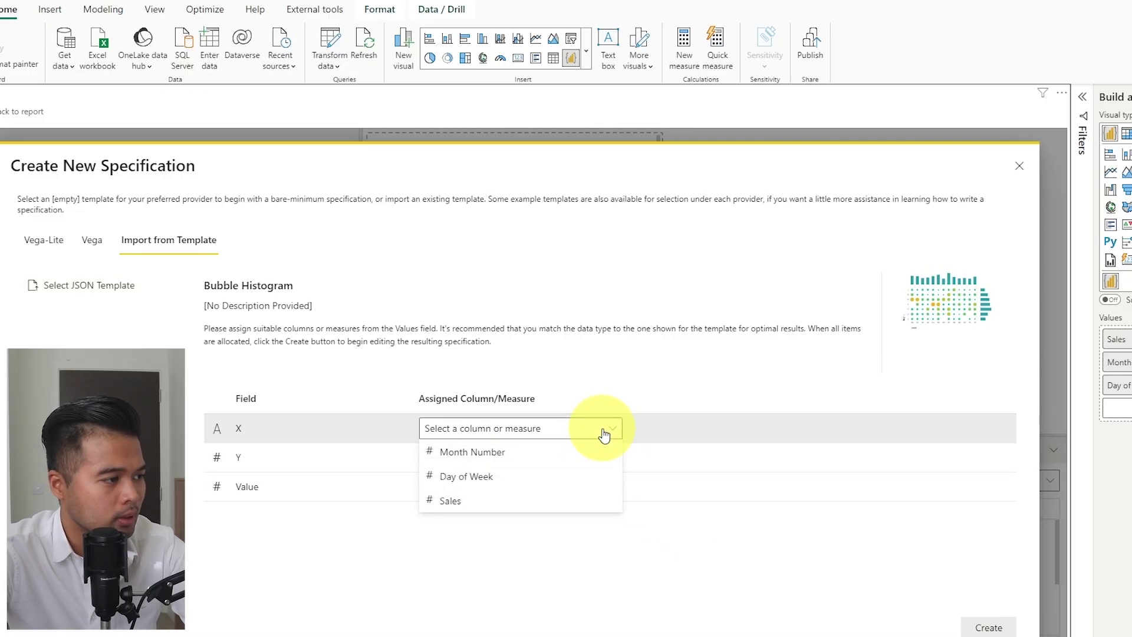
pyautogui.click(687, 531)
pyautogui.click(593, 492)
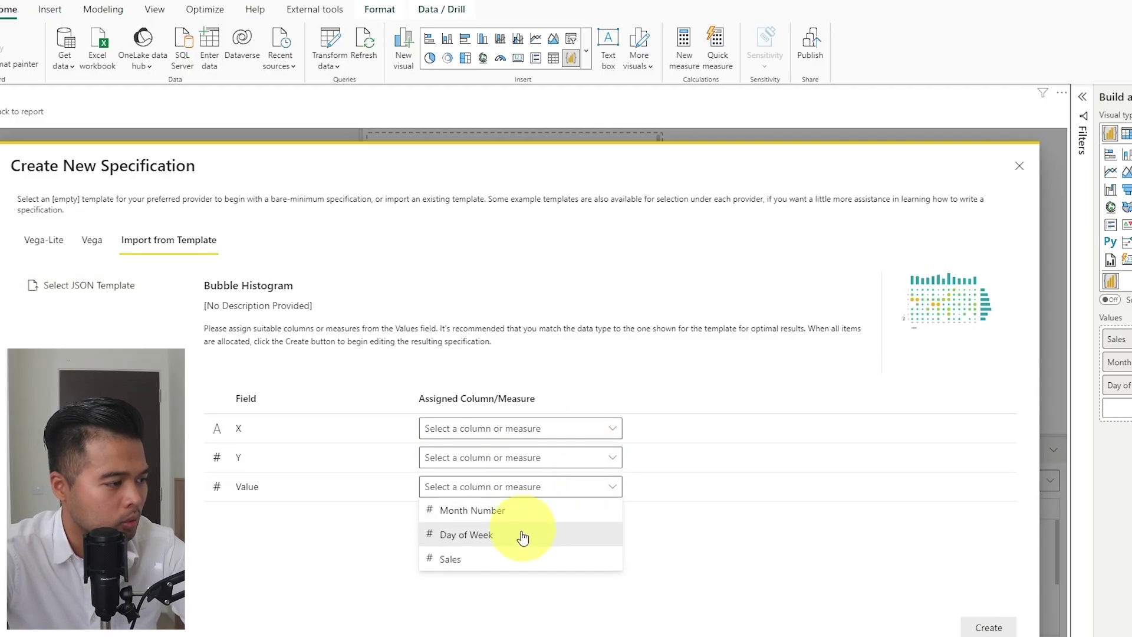
pyautogui.click(497, 559)
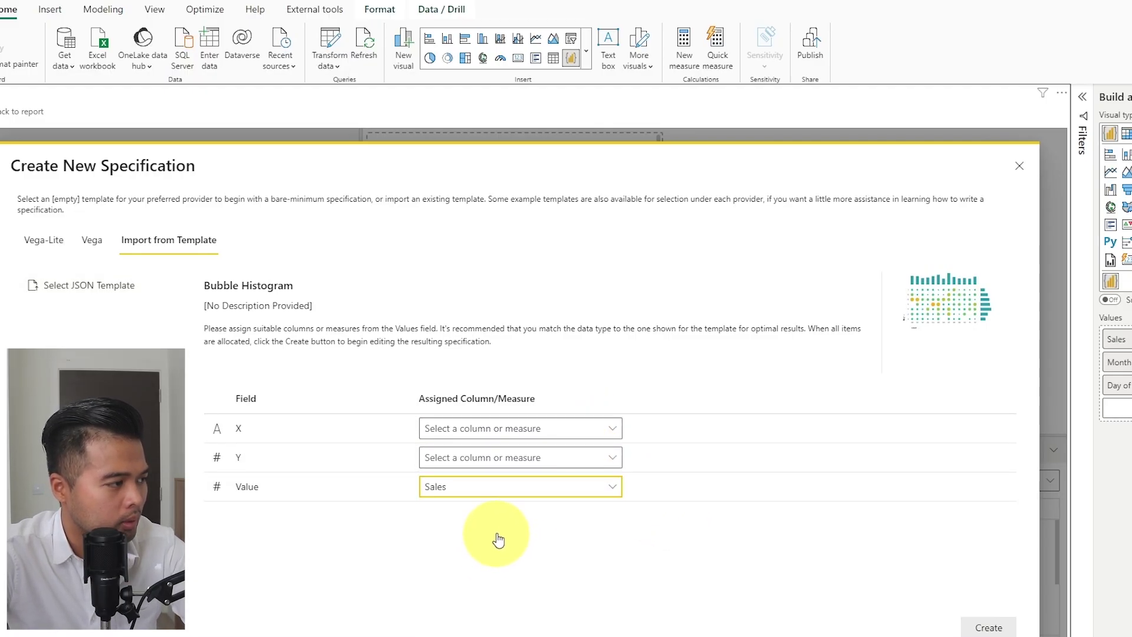
# Map X to Month Number and Y to Day of Week, then create the Bubble Histogram.
pyautogui.click(577, 431)
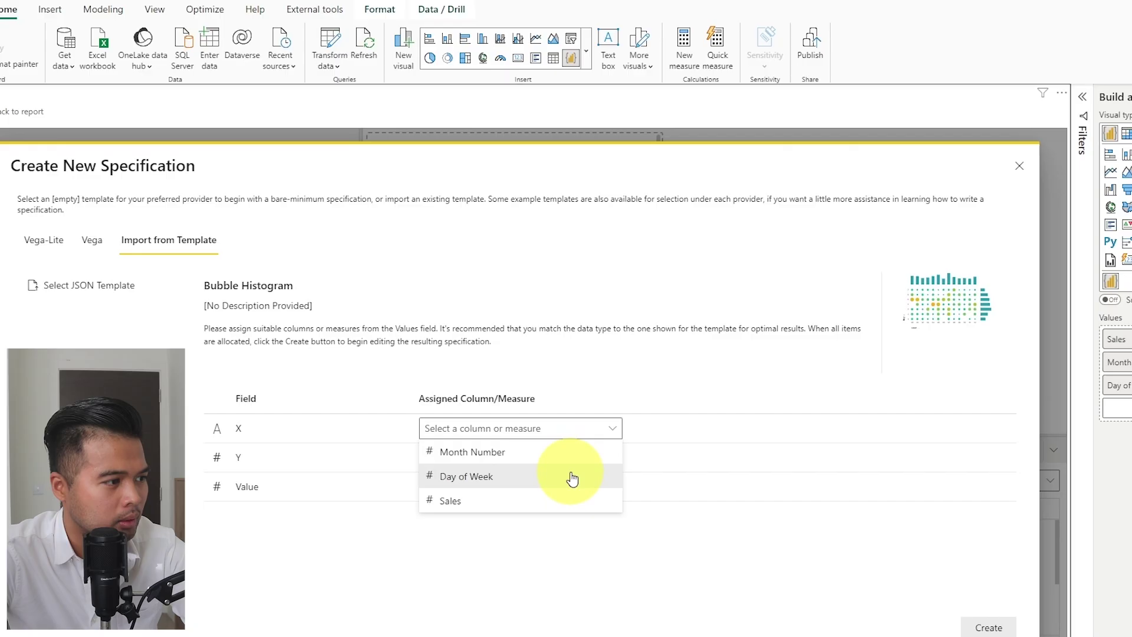
pyautogui.click(574, 459)
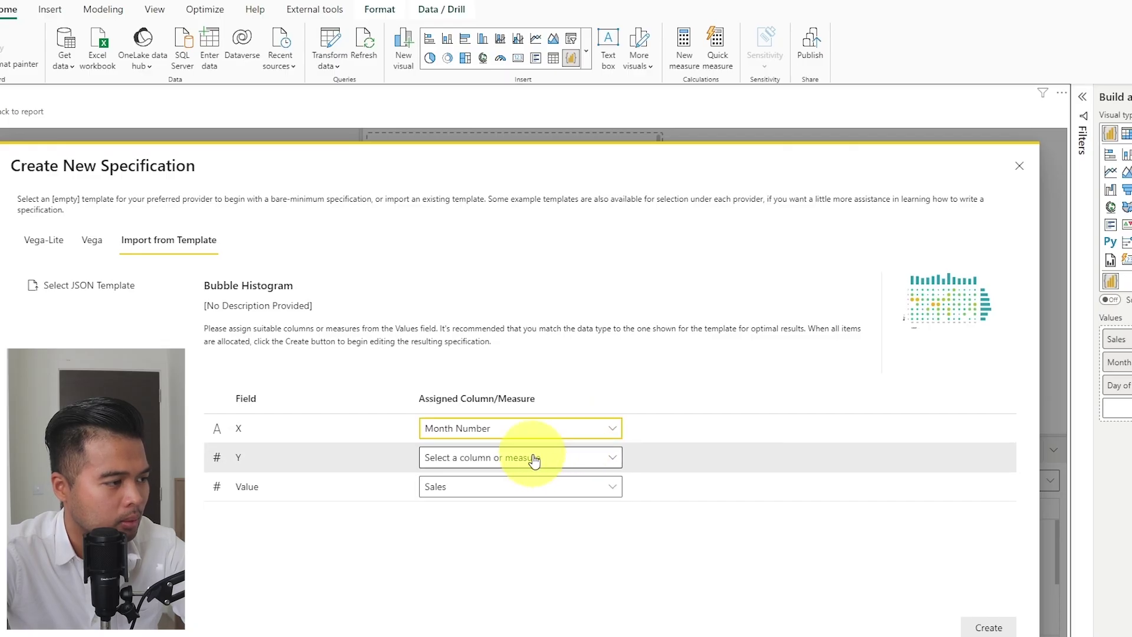
pyautogui.click(533, 459)
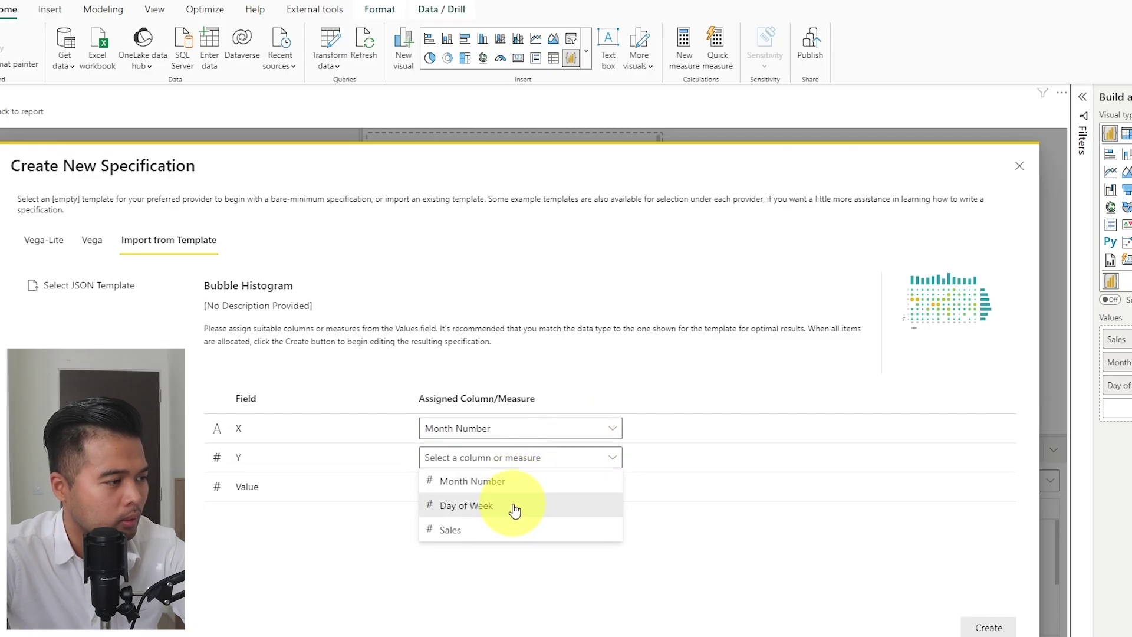
pyautogui.click(515, 511)
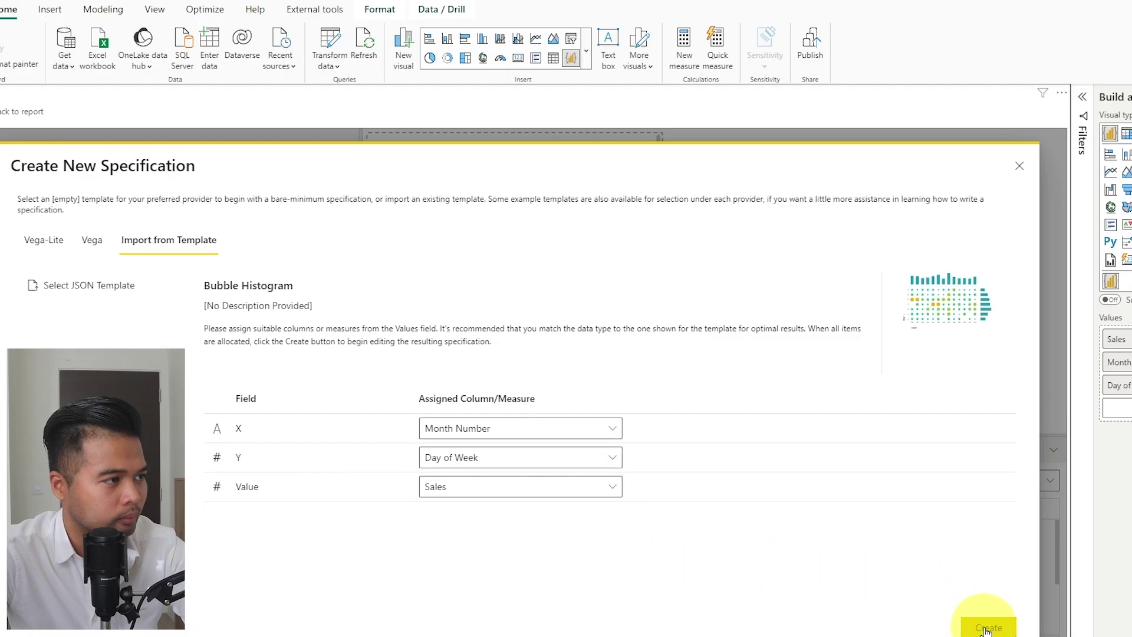
pyautogui.click(985, 627)
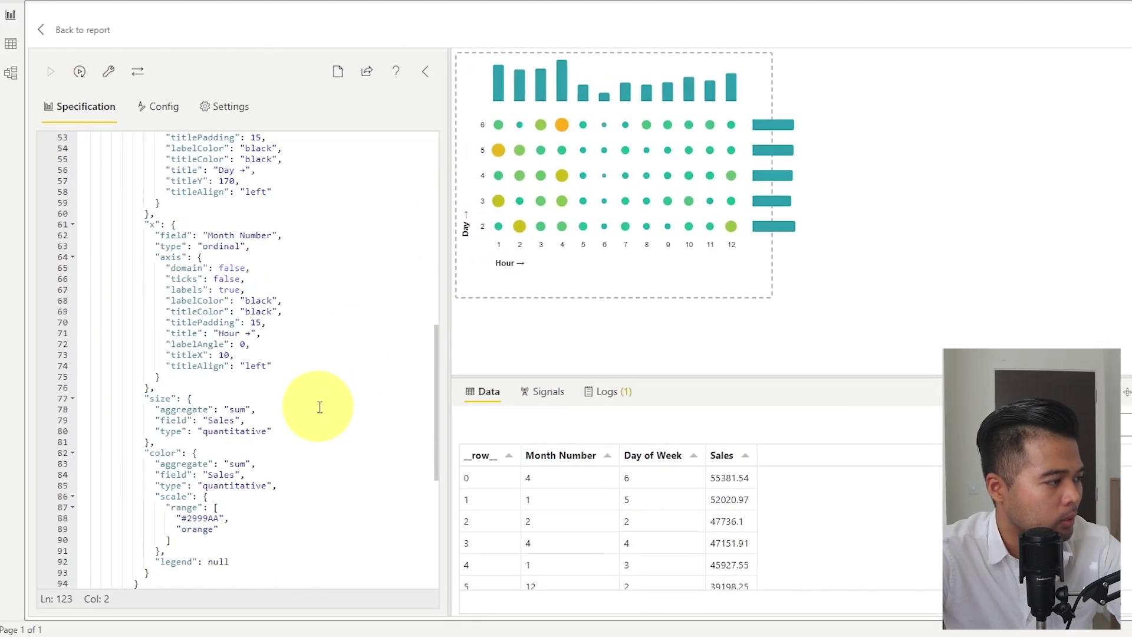
# Change the y-axis title in the spec from Day to Day of Week.
pyautogui.scroll(3, 265, 277)
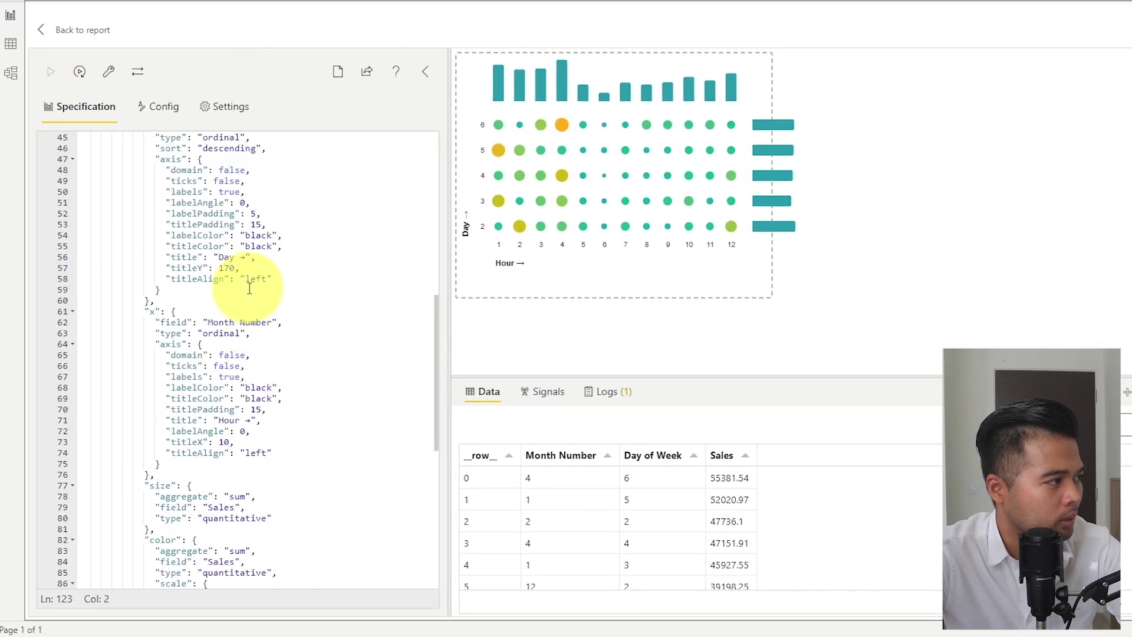
pyautogui.click(240, 259)
pyautogui.write('of We')
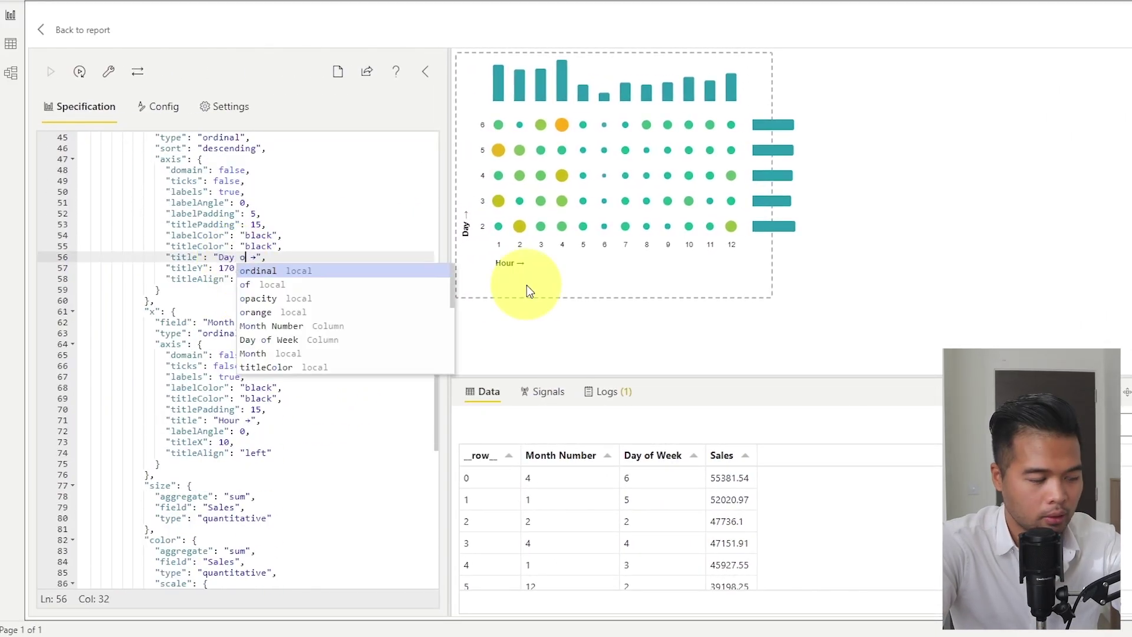
pyautogui.write('ek')
pyautogui.click(245, 366)
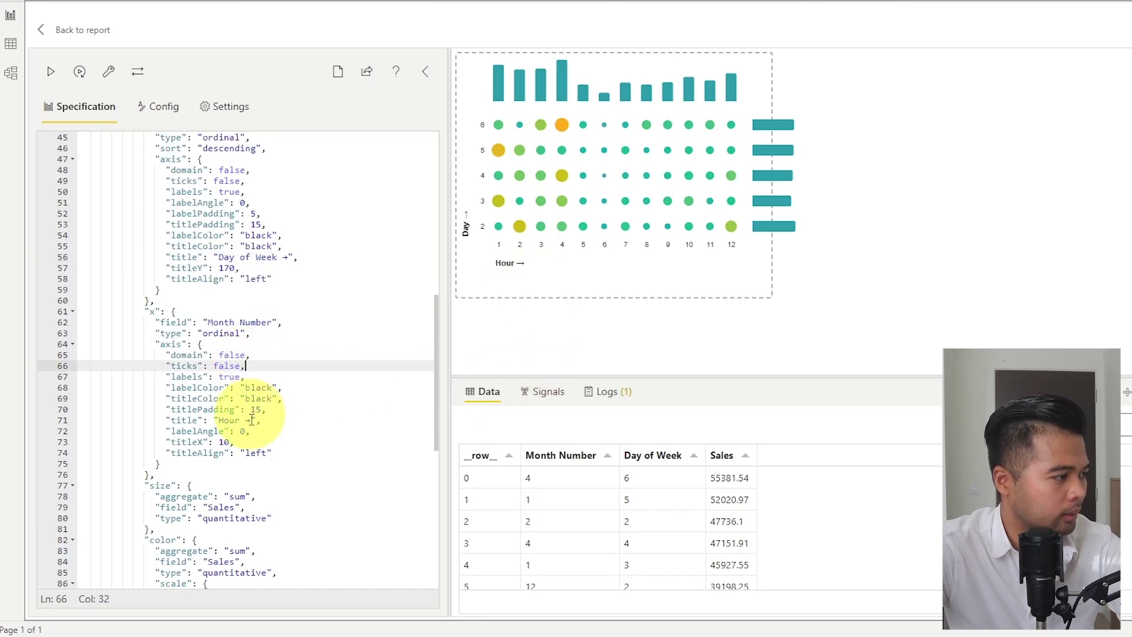
# Rename the x-axis title from Hour to Month, re-run the chart, and return to the report.
pyautogui.doubleClick(236, 419)
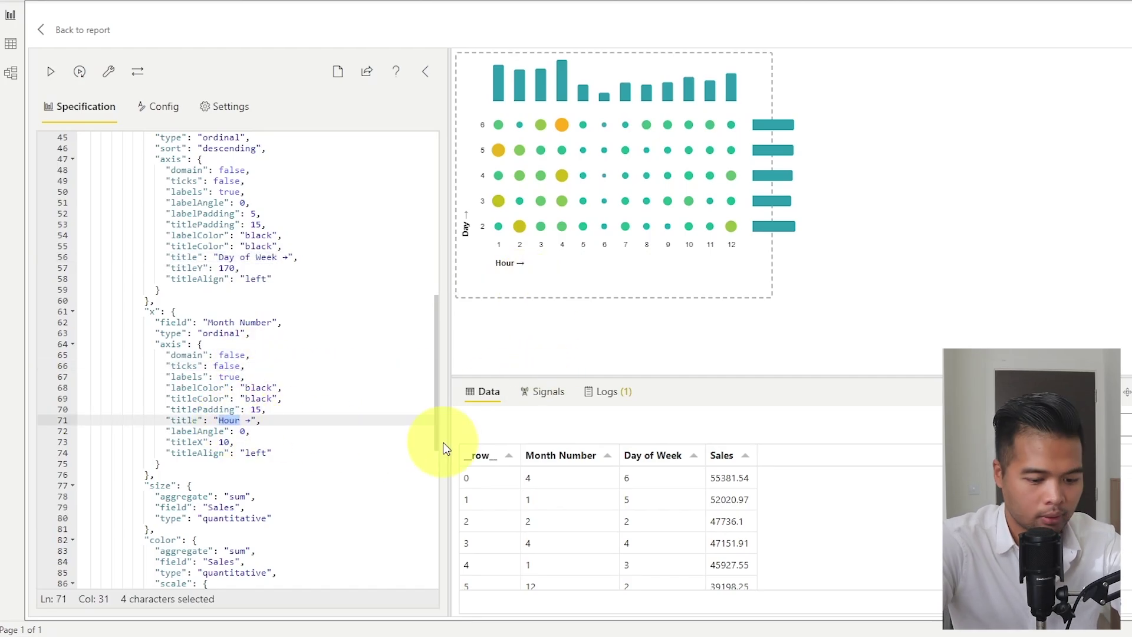
pyautogui.write('Month')
pyautogui.click(289, 398)
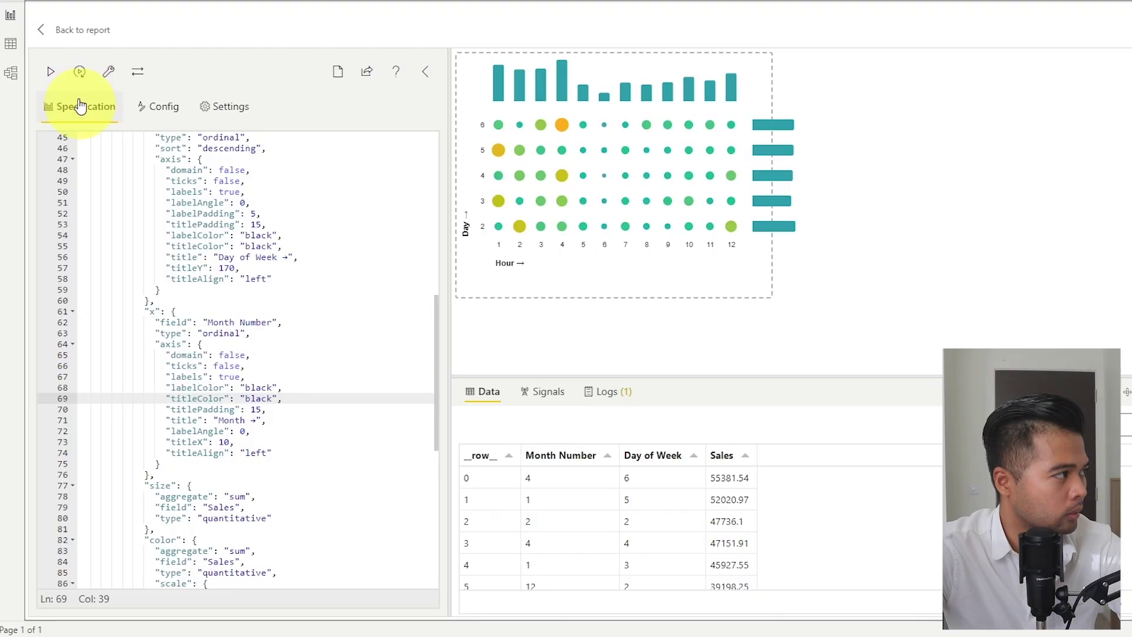
pyautogui.click(53, 73)
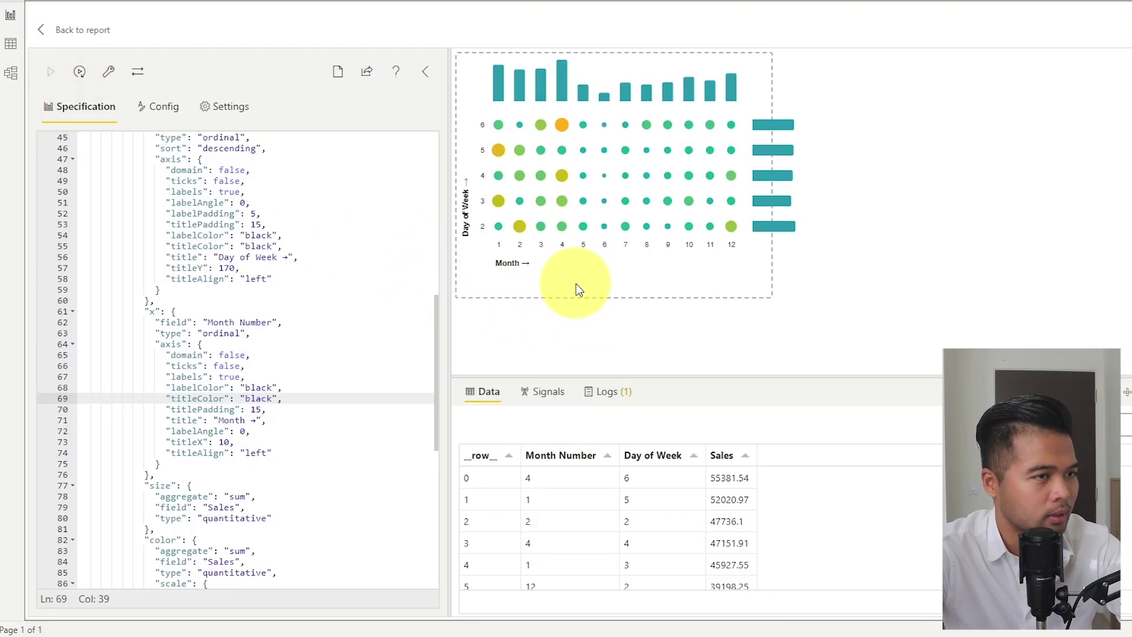
pyautogui.click(86, 30)
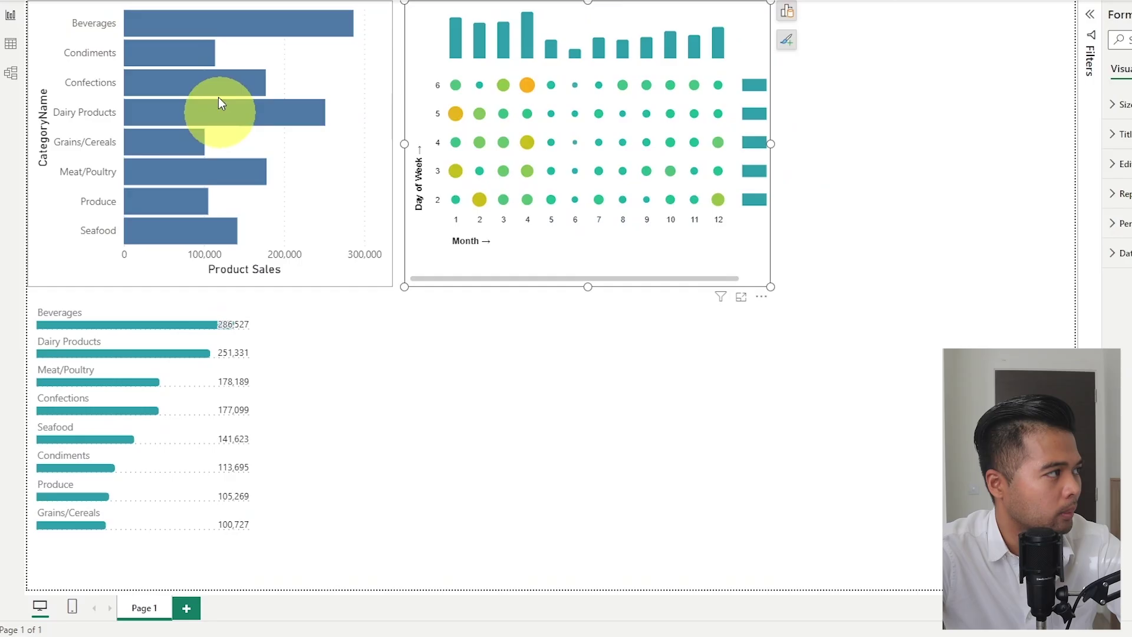
# Cross-filter the report to Beverages by selecting its bar.
pyautogui.click(217, 30)
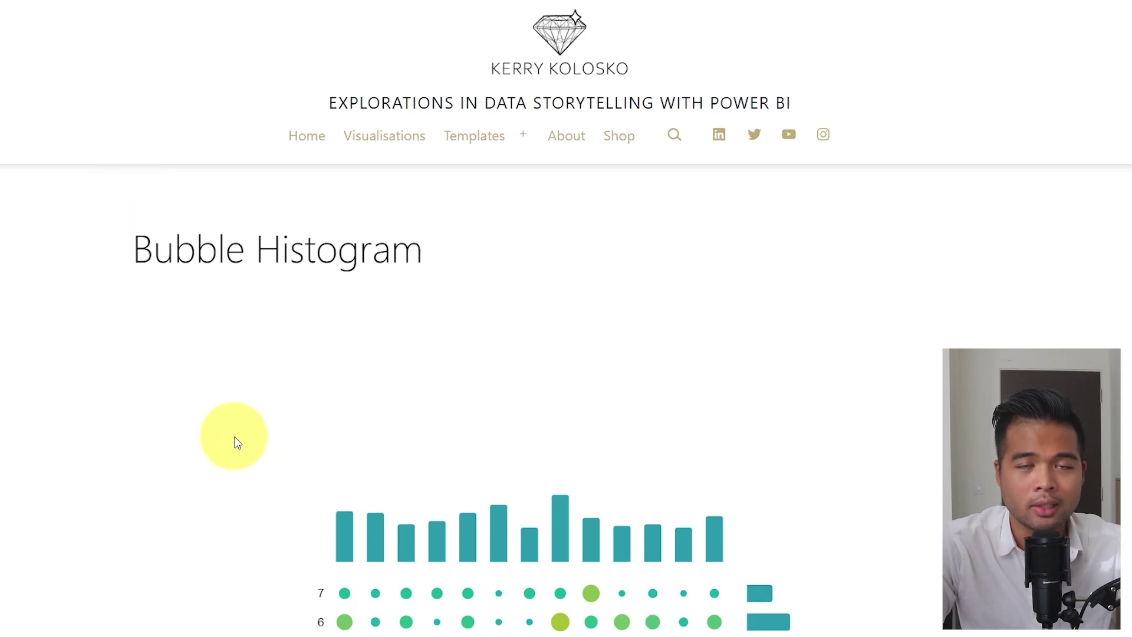
# Bring up the Templates menu on the Kerry Kolosko site.
pyautogui.moveTo(463, 134)
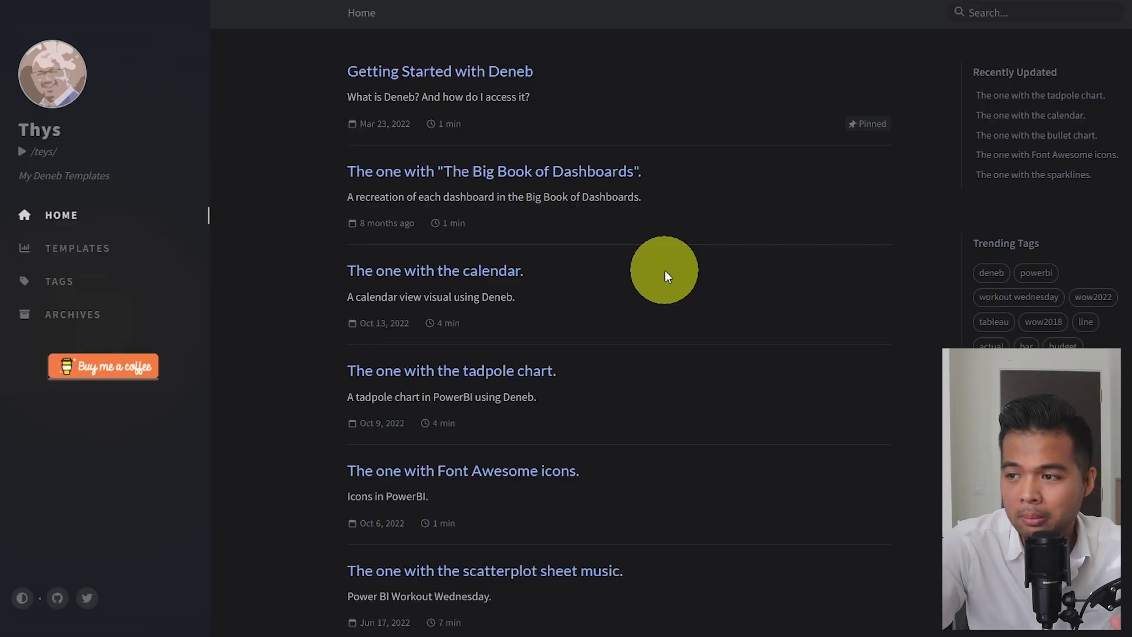
# Open 'The one with the calendar.' post and view its calendar image enlarged, then close it.
pyautogui.scroll(-6, 750, 299)
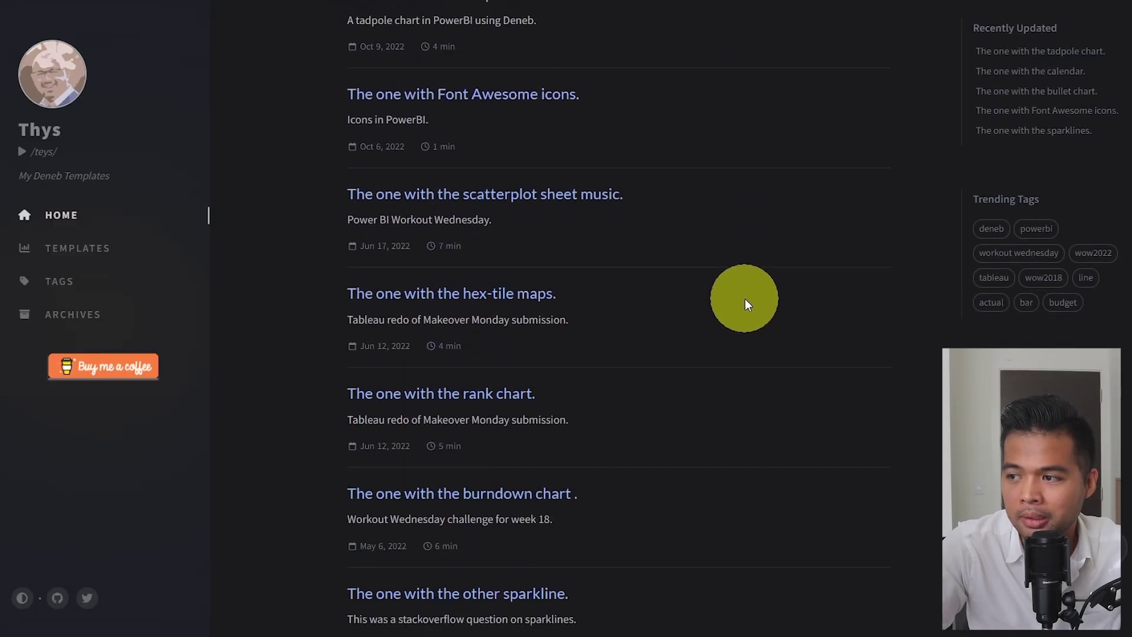
pyautogui.scroll(6, 691, 303)
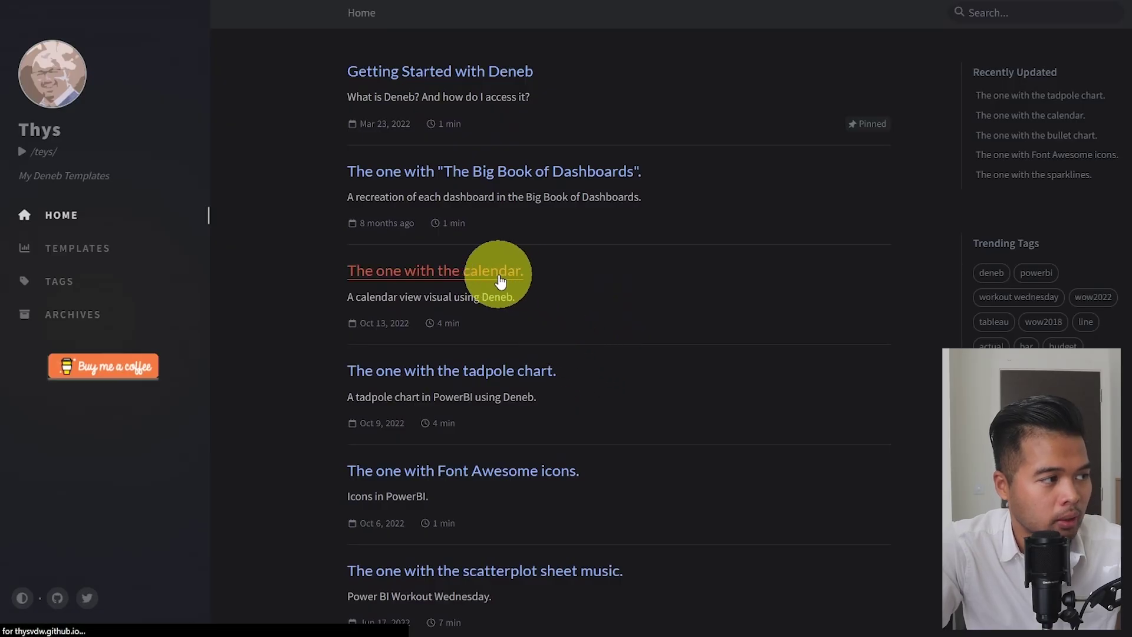
pyautogui.click(500, 282)
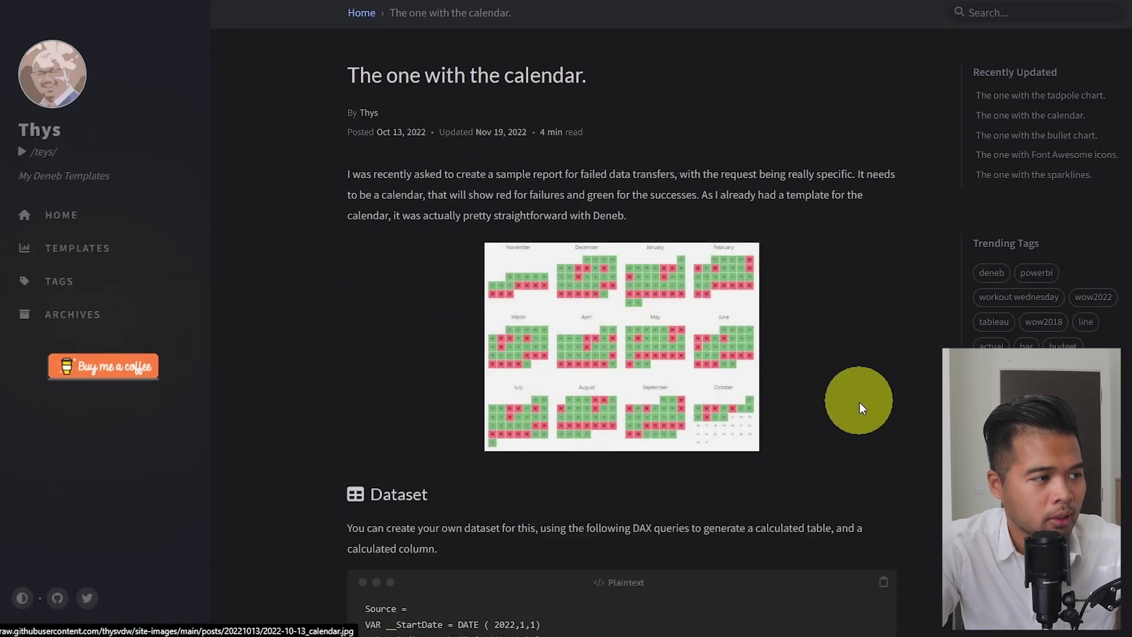
pyautogui.click(710, 346)
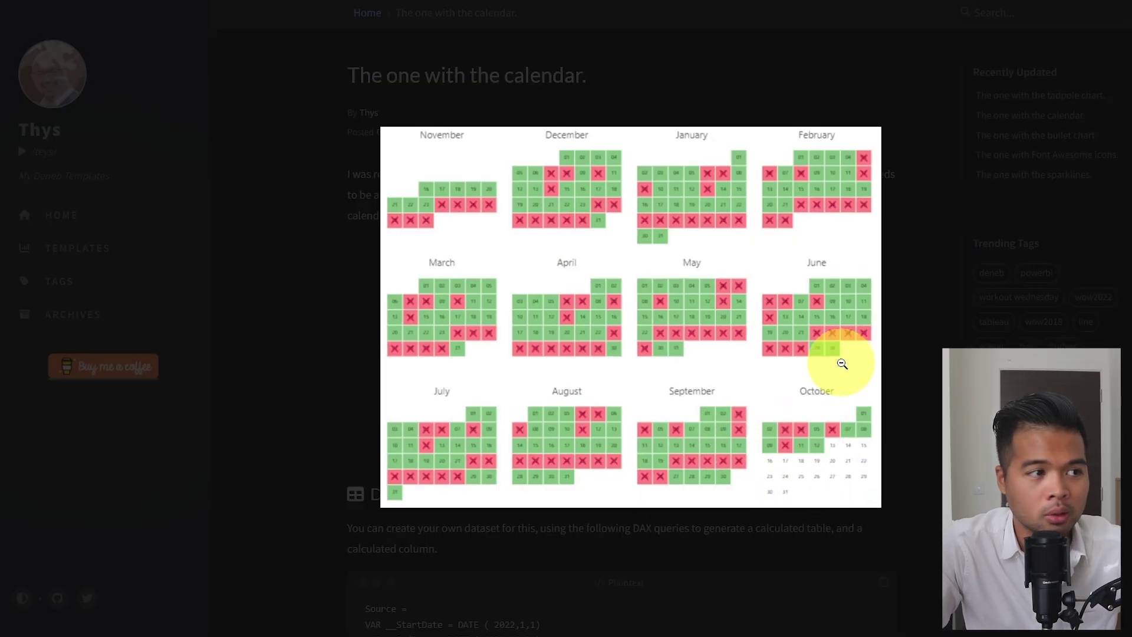
pyautogui.click(811, 351)
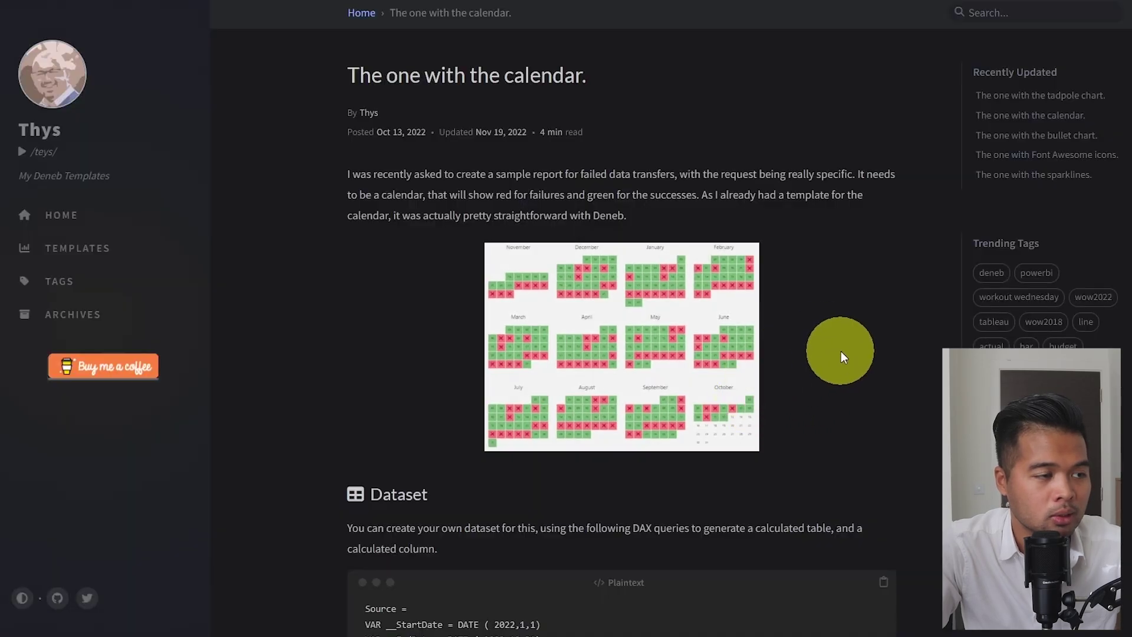
pyautogui.scroll(-5, 841, 351)
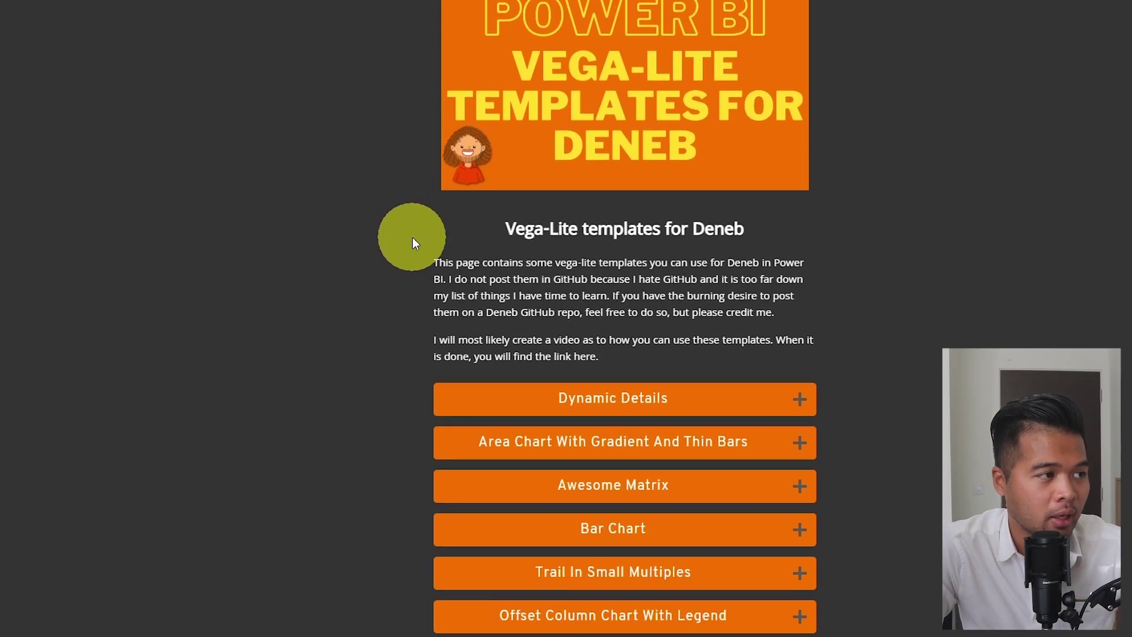
# Preview the Offset Column Chart With Legend template by expanding and collapsing it.
pyautogui.scroll(-1, 413, 242)
pyautogui.scroll(-1, 413, 241)
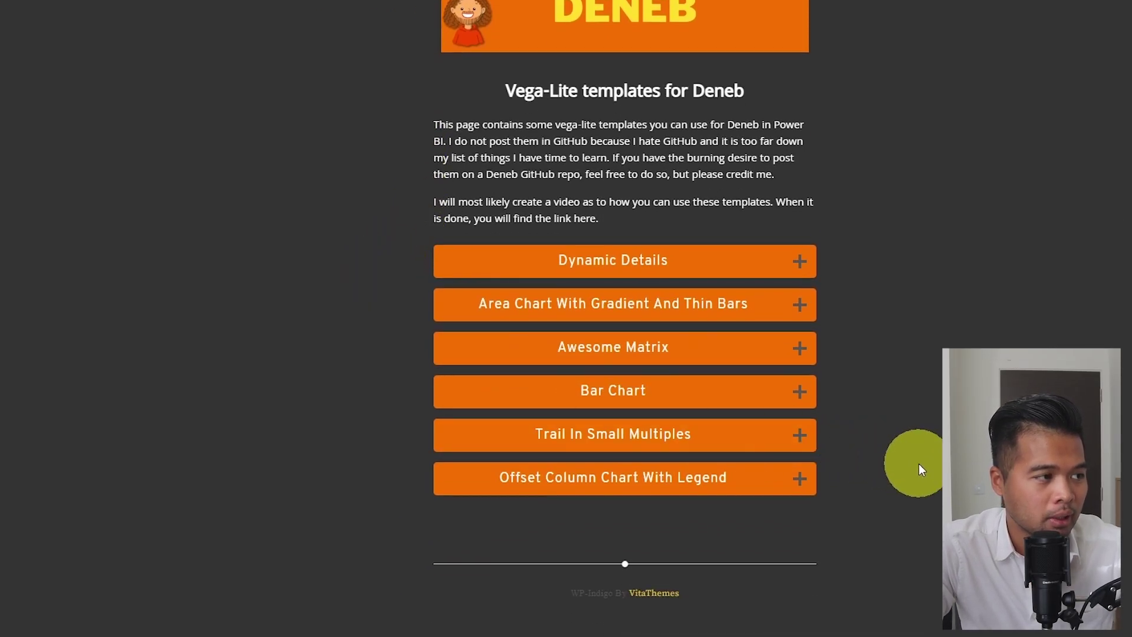
pyautogui.scroll(-1, 922, 468)
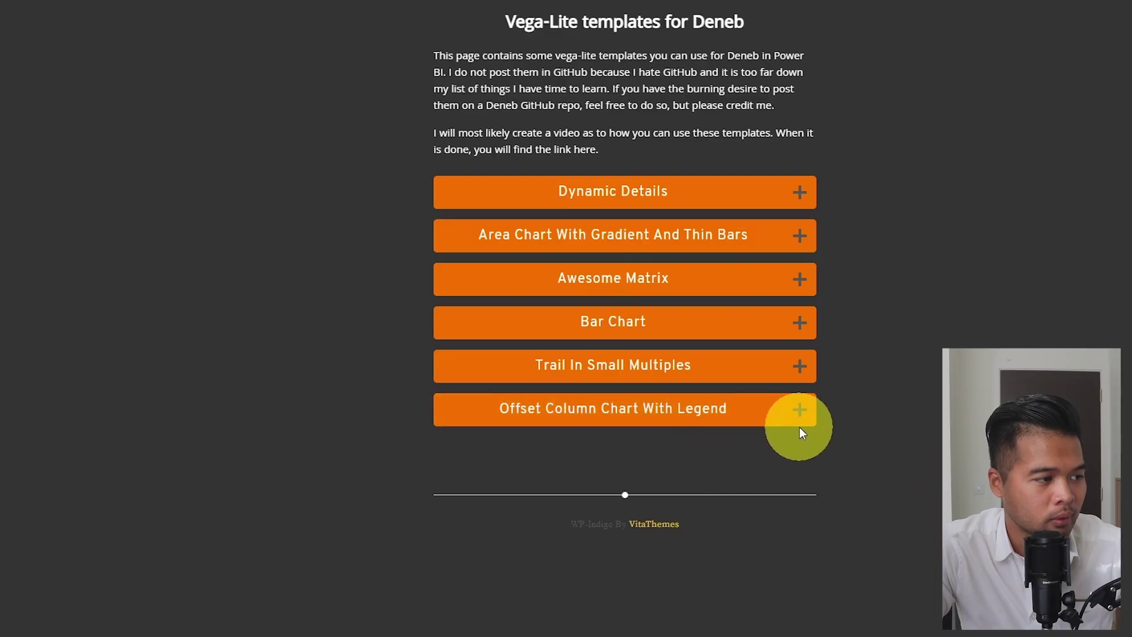
pyautogui.click(801, 411)
pyautogui.scroll(-10, 875, 412)
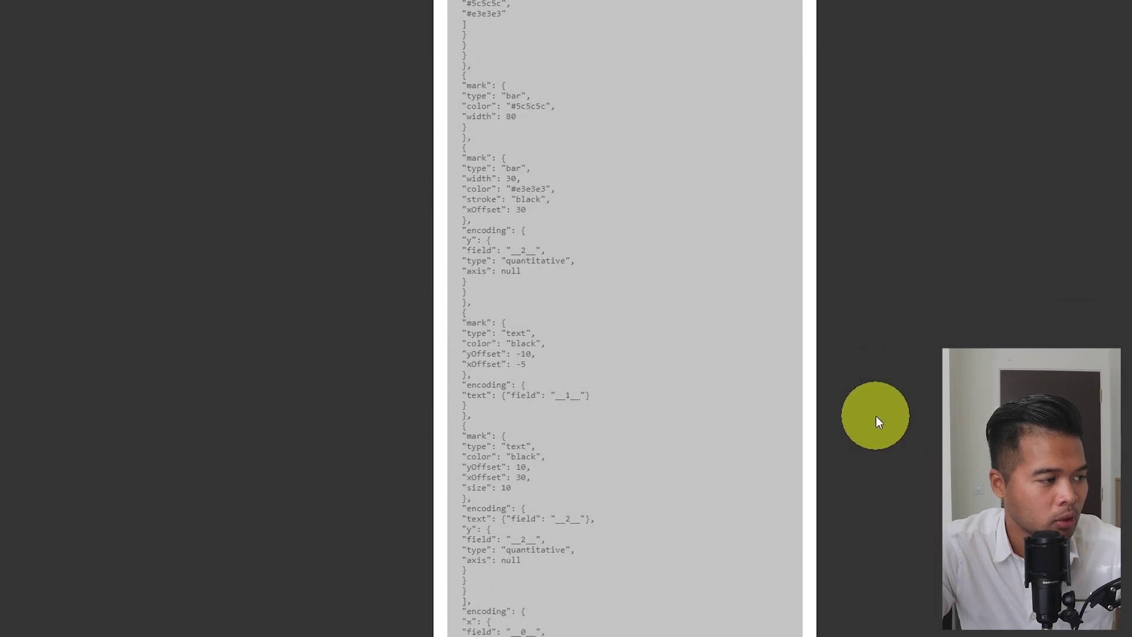
pyautogui.scroll(8, 876, 421)
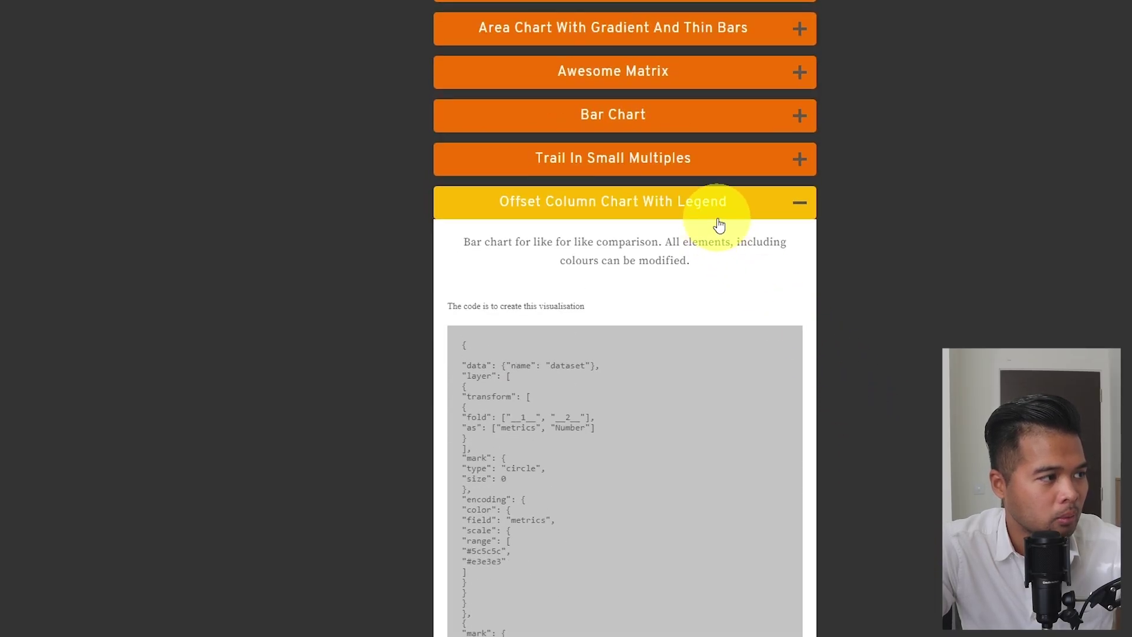
pyautogui.click(719, 224)
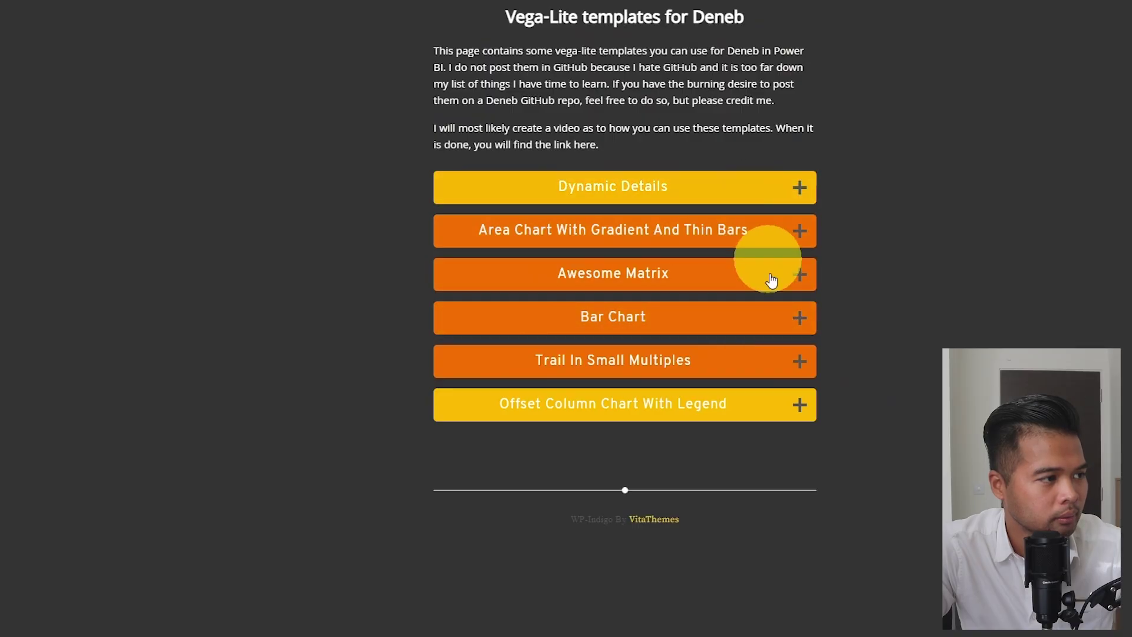
# Preview the Area Chart With Gradient And Thin Bars template, then reopen the offset column template.
pyautogui.click(780, 232)
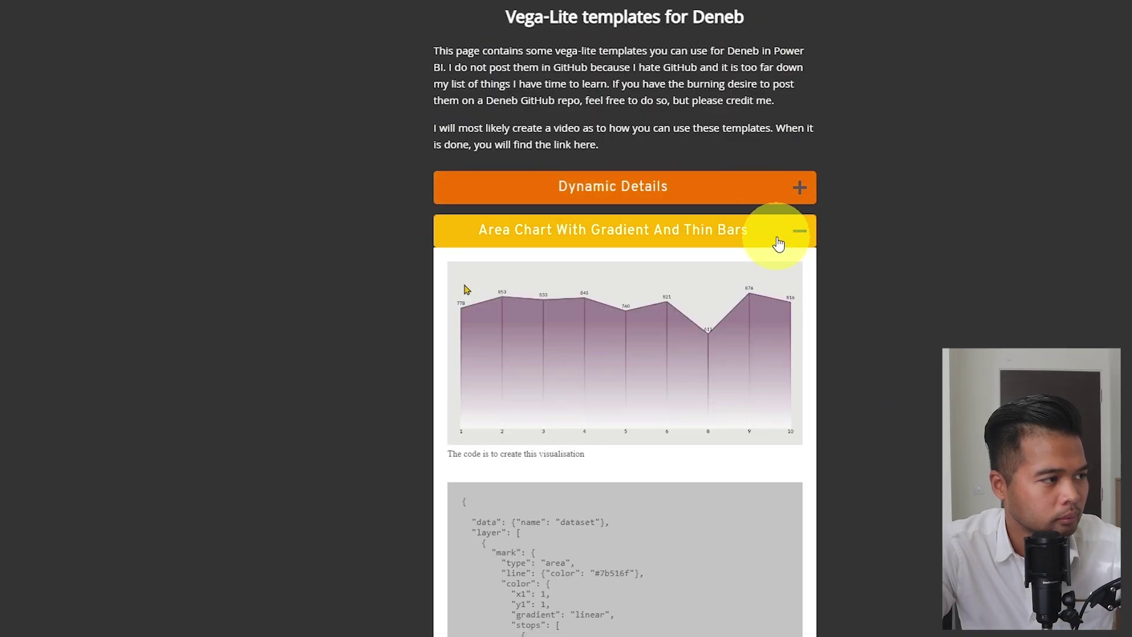
pyautogui.click(776, 242)
pyautogui.click(708, 406)
pyautogui.scroll(-2, 865, 261)
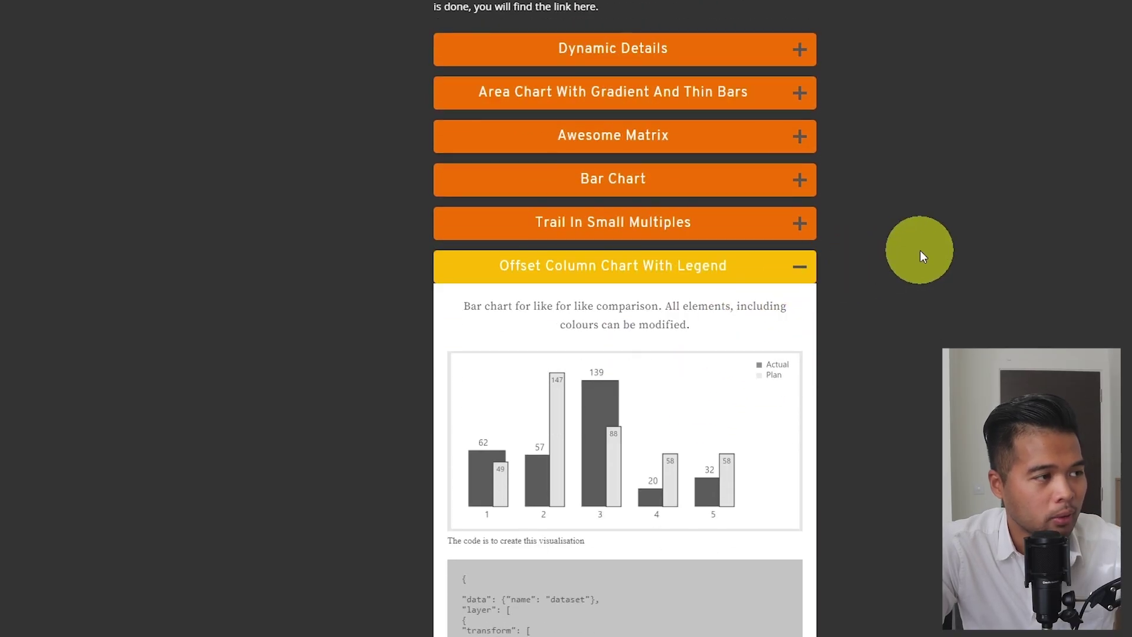
pyautogui.scroll(4, 921, 254)
pyautogui.scroll(-3, 921, 254)
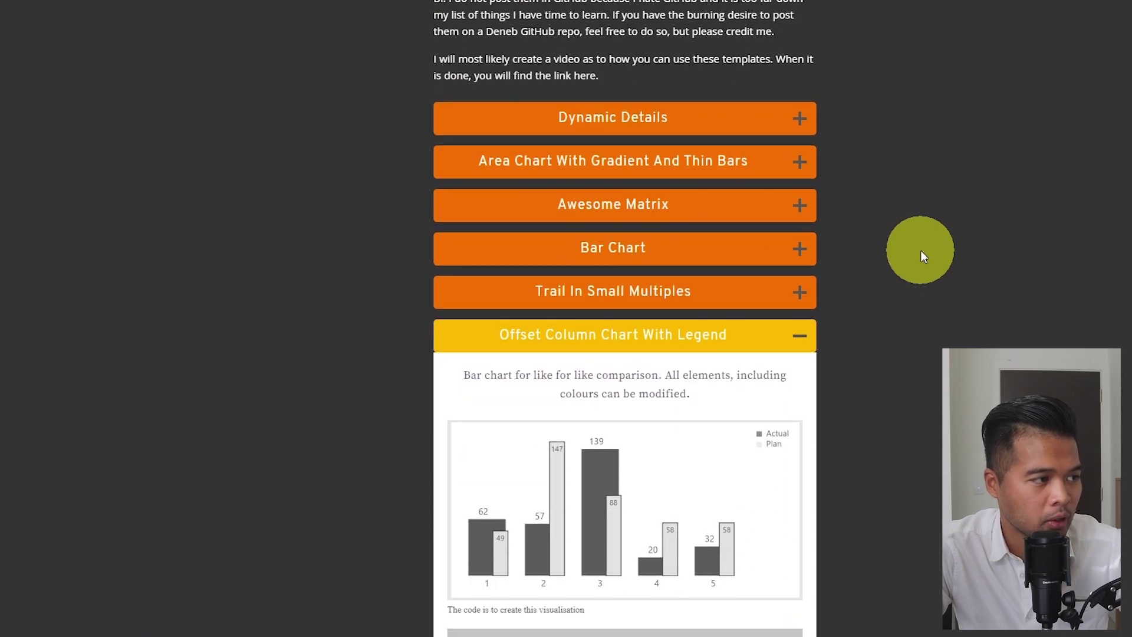
pyautogui.scroll(-2, 921, 253)
pyautogui.scroll(-1, 921, 256)
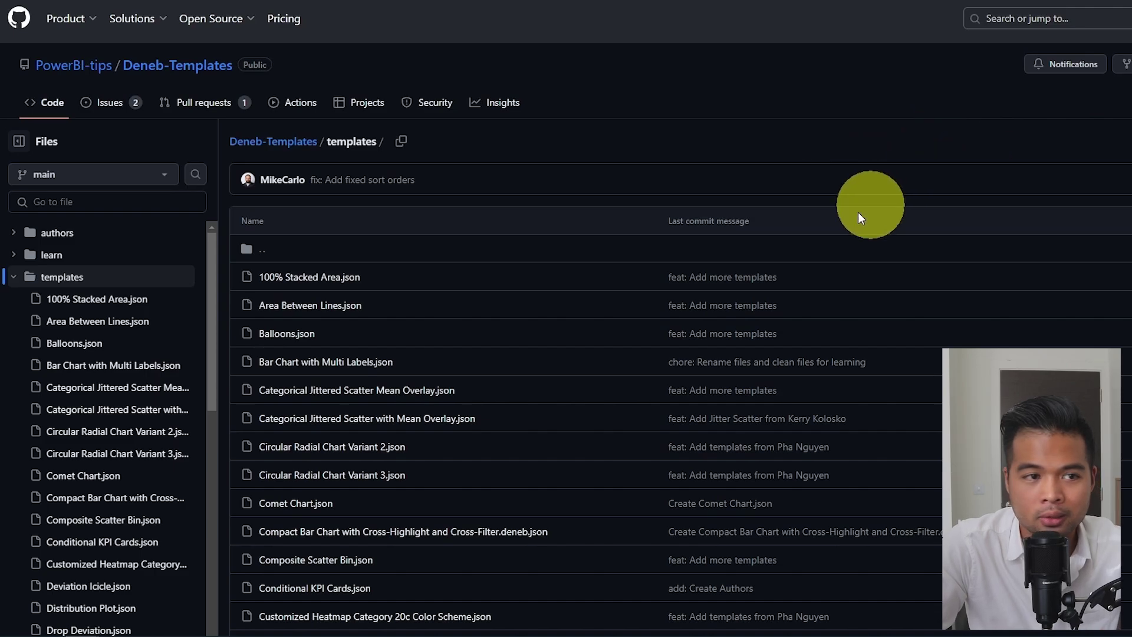
pyautogui.scroll(-1, 864, 154)
pyautogui.scroll(-1, 864, 154)
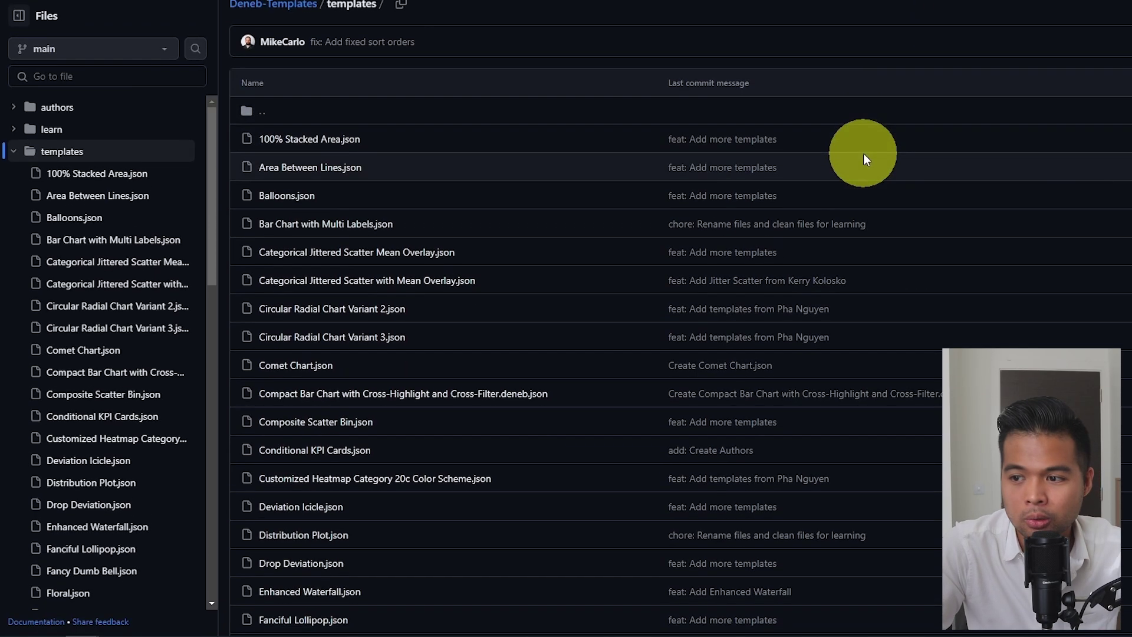
pyautogui.scroll(-7, 864, 153)
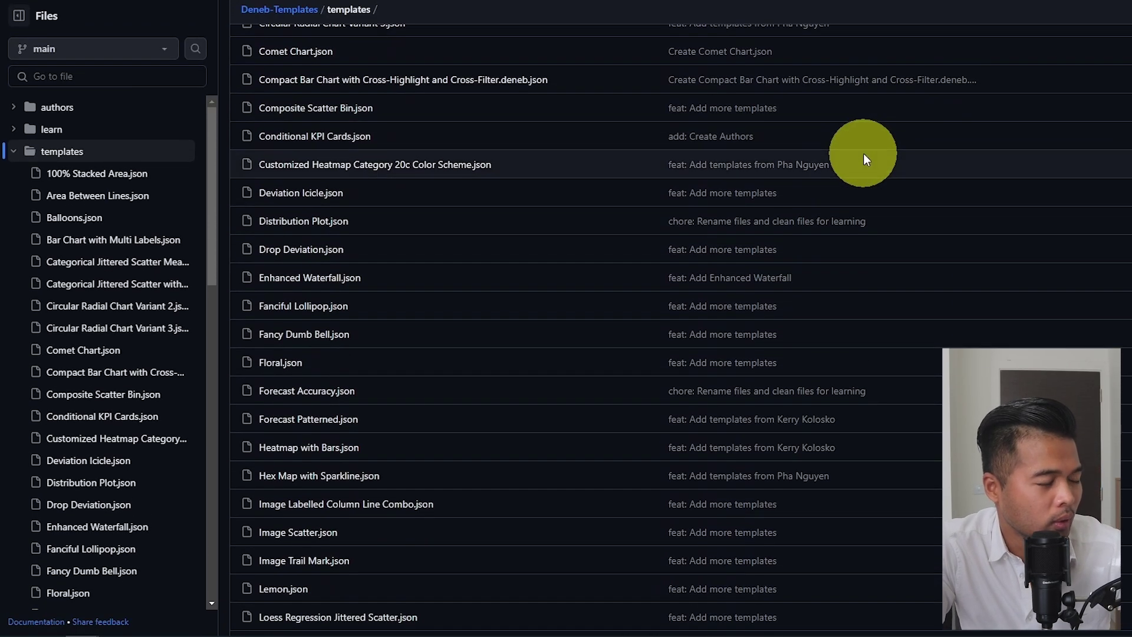
pyautogui.scroll(-6, 864, 154)
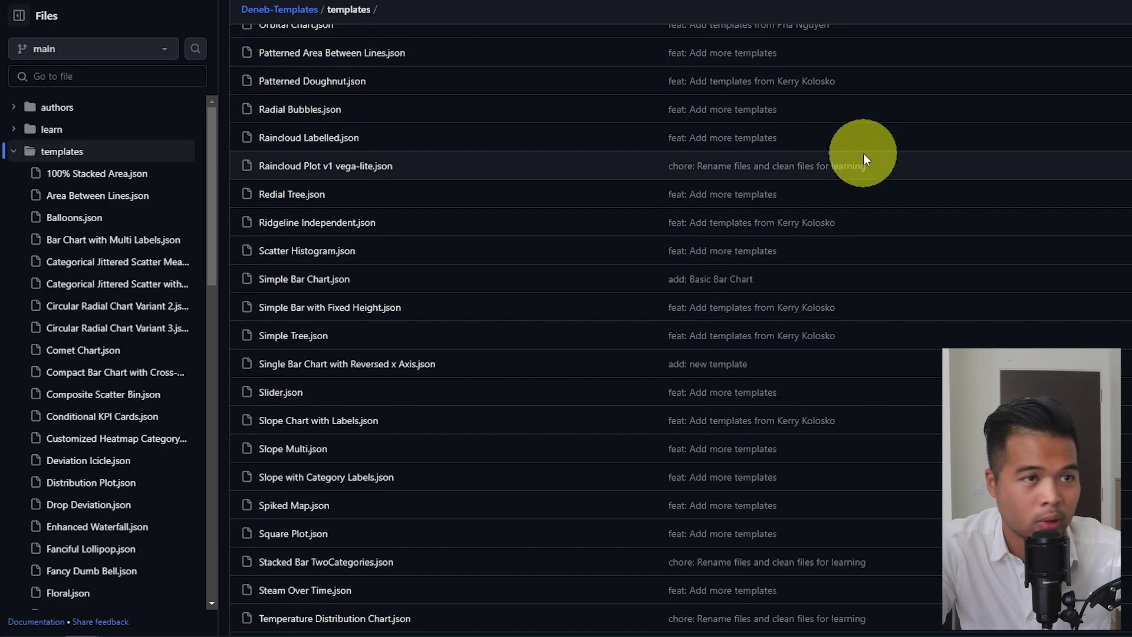